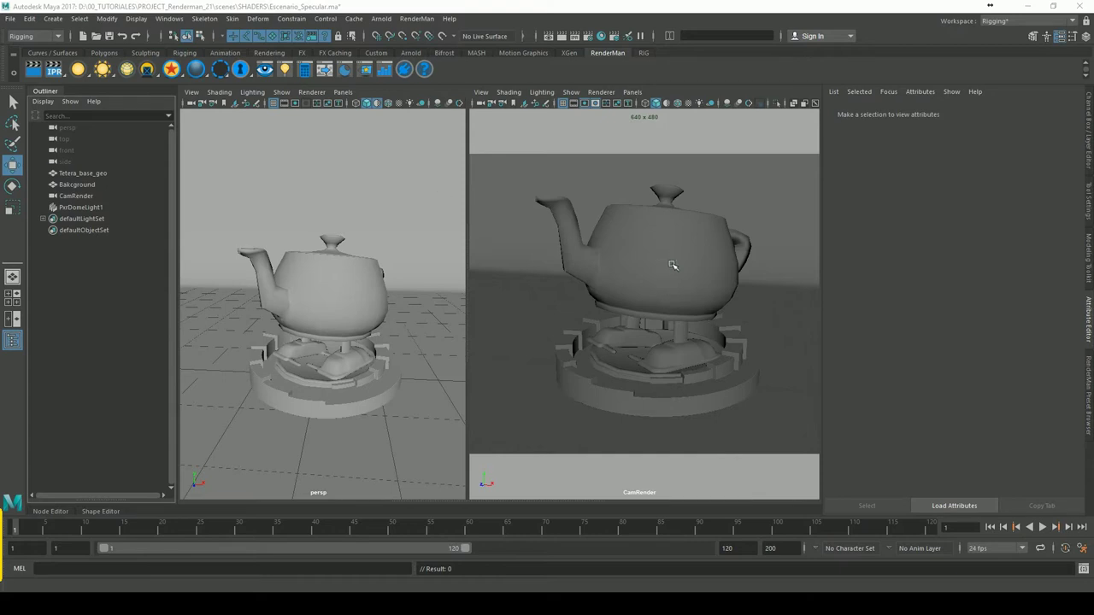
Select the teapot and list the RenderMan surface shaders: PxrSurface, PxrLayerSurface, PxrMarschnerHair
left_click(673, 266)
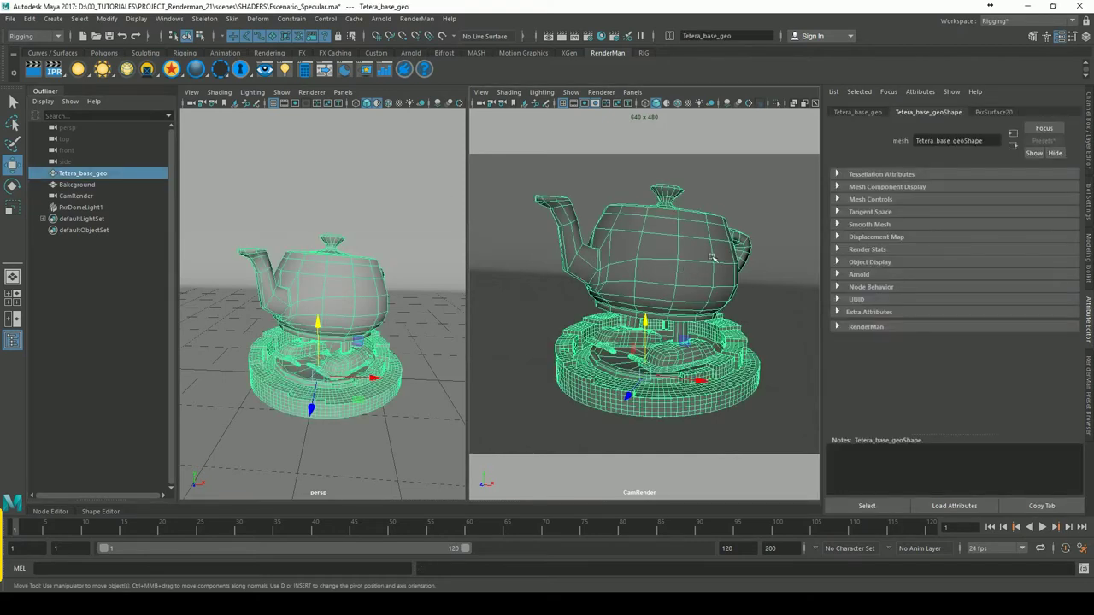
right_click(177, 74)
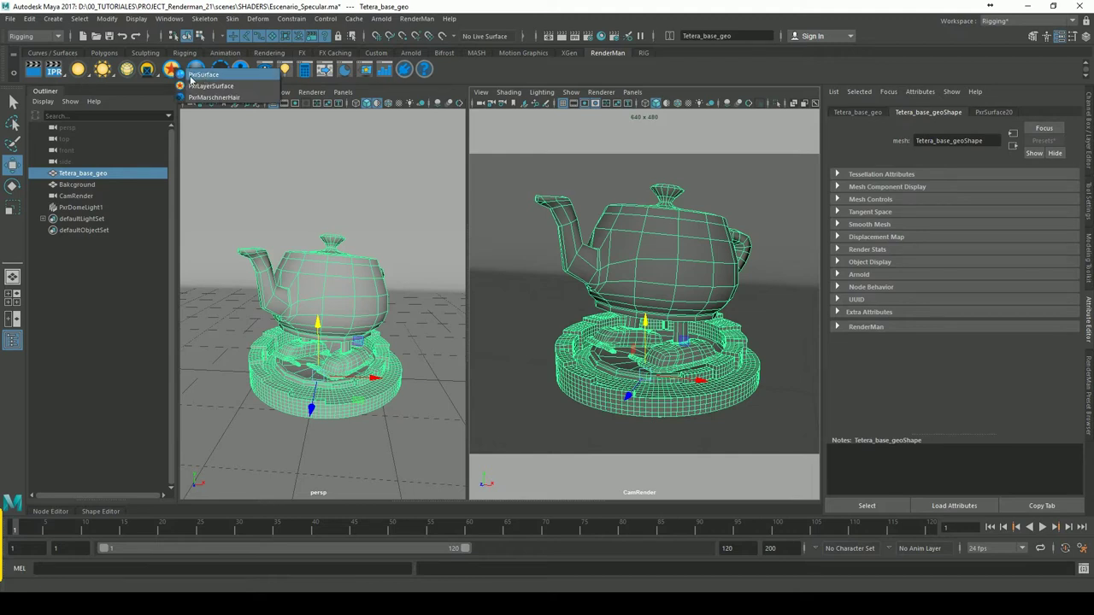
Assign a new PxrSurface shader to the teapot and set its Diffuse Gain to 0
left_click(204, 76)
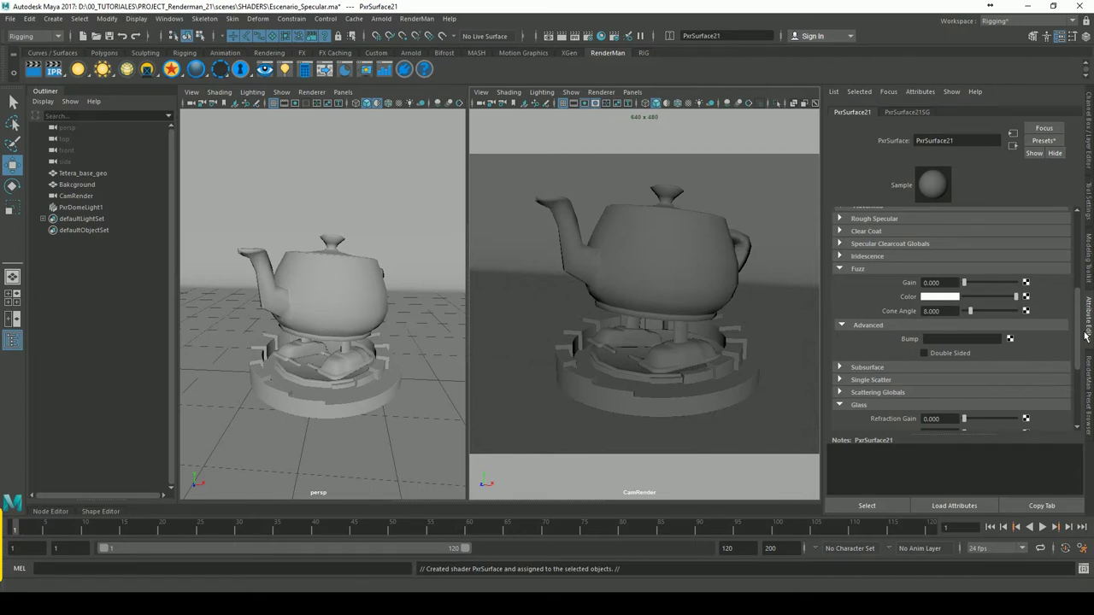
scroll(1069, 310, "up", 2)
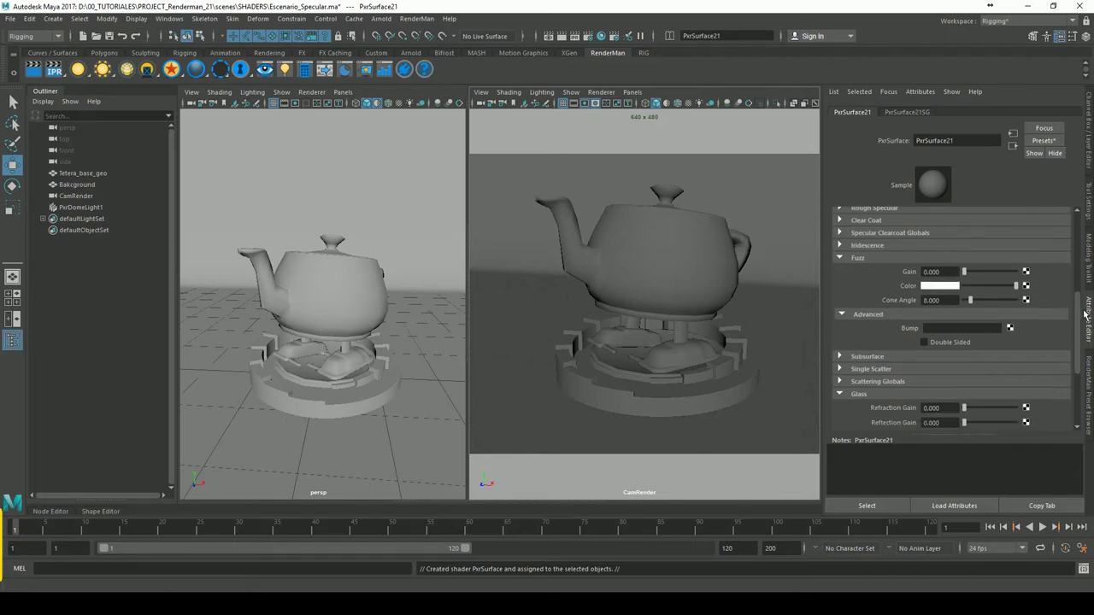
scroll(1069, 311, "up", 3)
scroll(1092, 242, "up", 2)
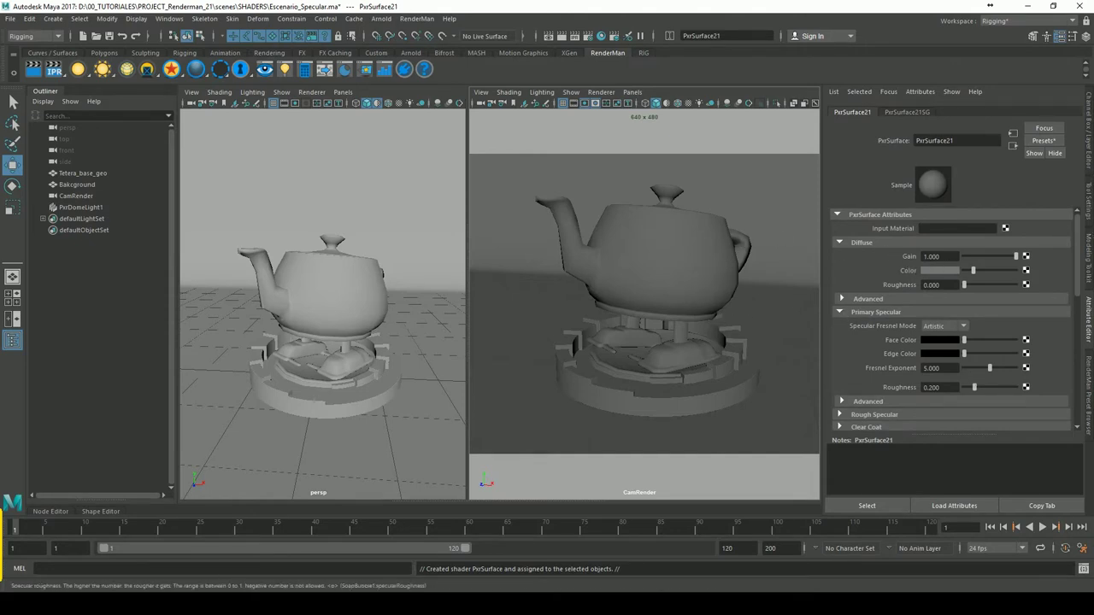
mouse_move(968, 258)
left_mouse_down()
mouse_move(940, 258)
mouse_move(940, 271)
left_mouse_up()
Collapse the Diffuse and Fuzz sections and start an IPR render
left_click(848, 246)
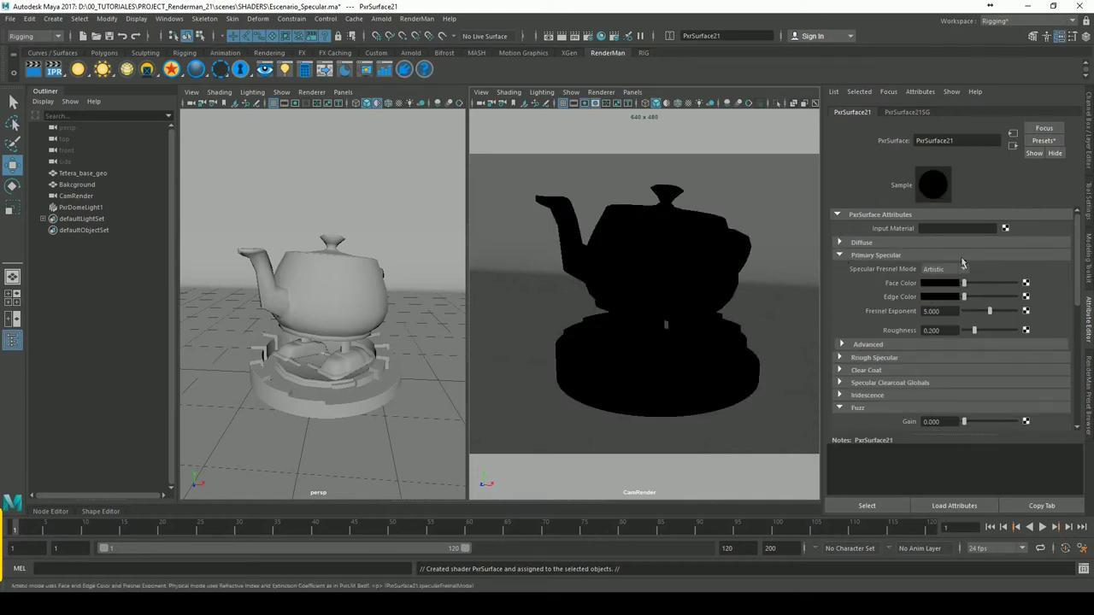
left_click(840, 409)
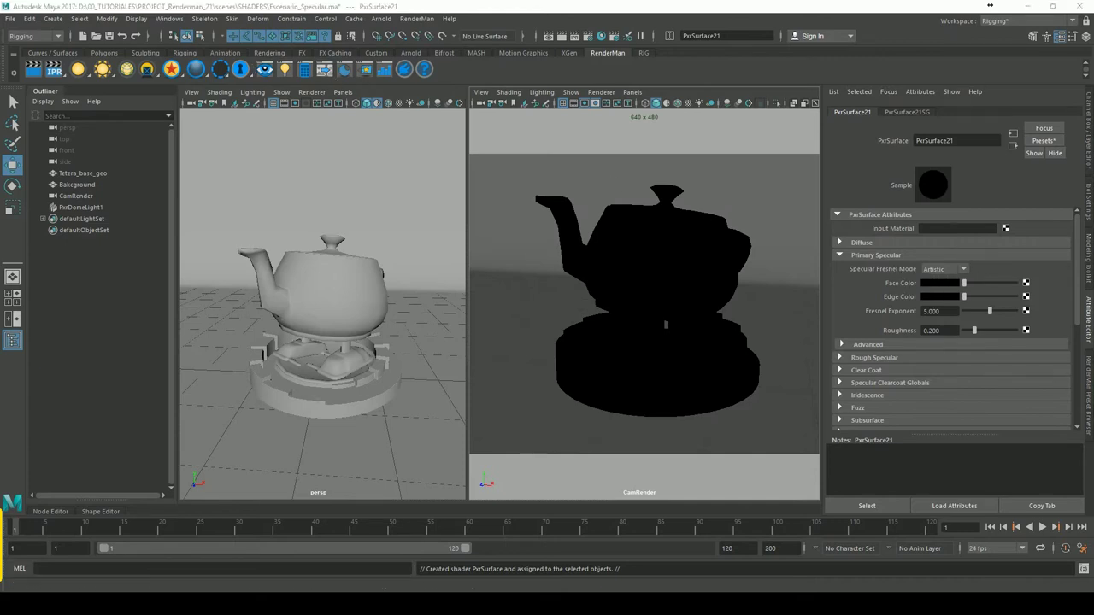
left_click(55, 70)
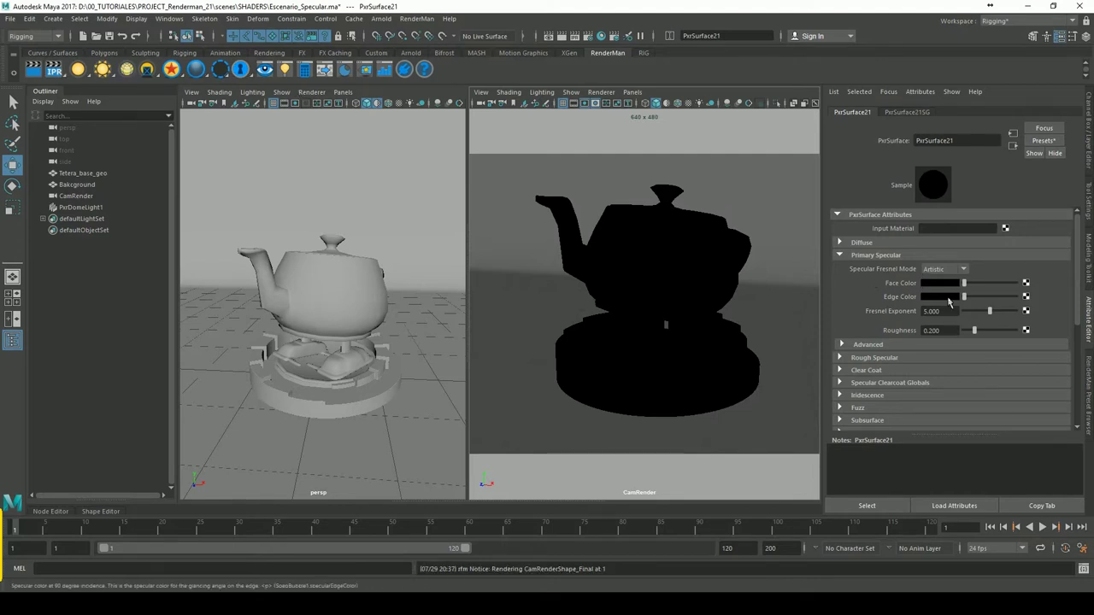
Move the IPR window higher and leave Specular Fresnel Mode on Artistic
left_click_drag(367, 238, 401, 183)
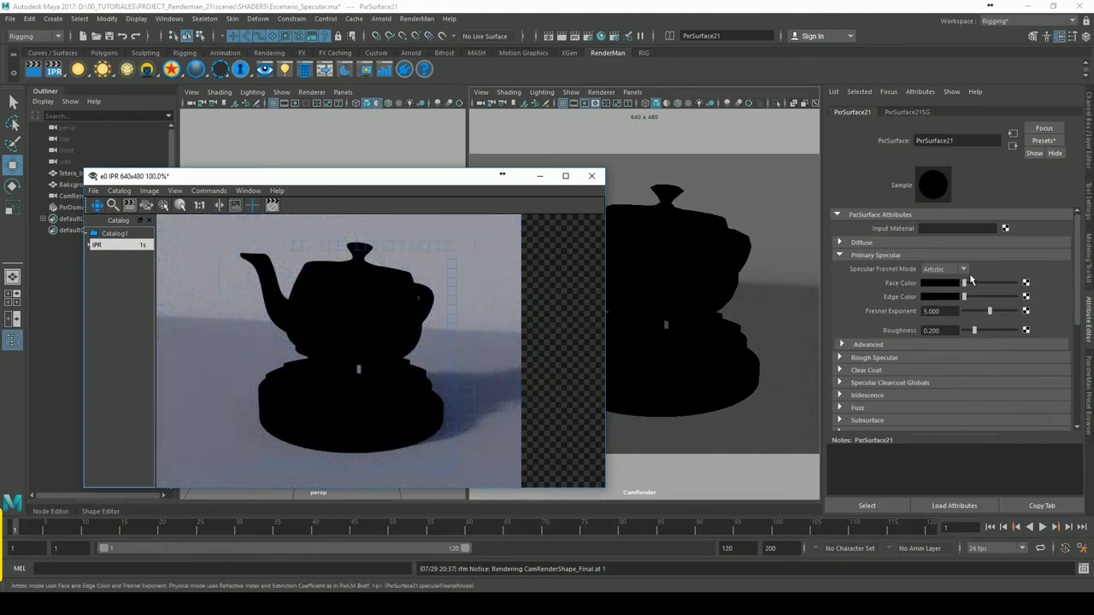
left_click(965, 270)
left_click(1000, 276)
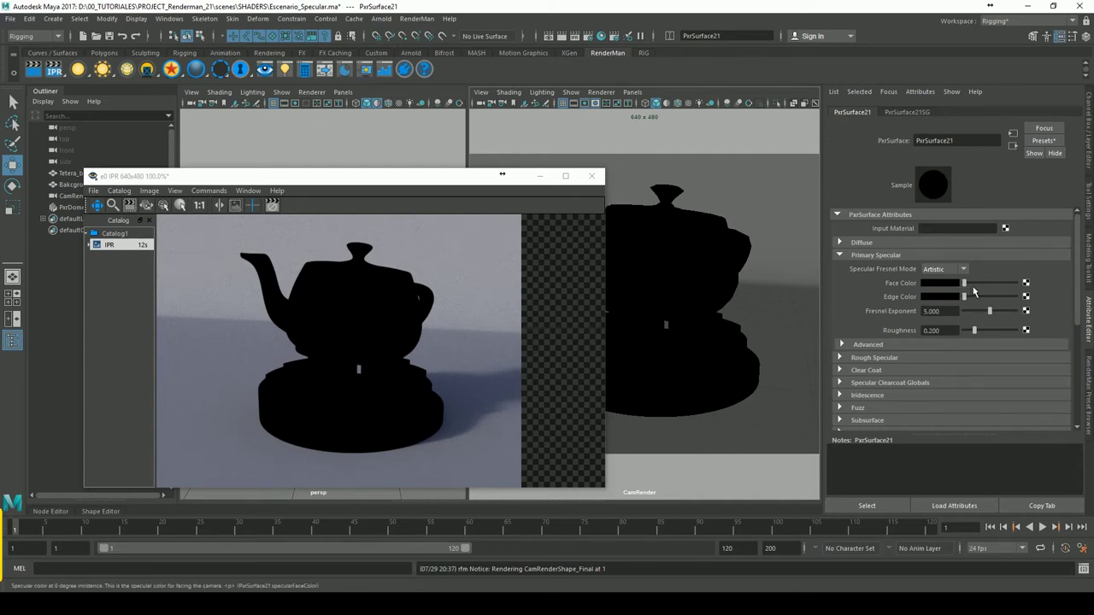
Set the specular Face Color to grey and the Edge Color to red
left_click_drag(973, 293, 986, 293)
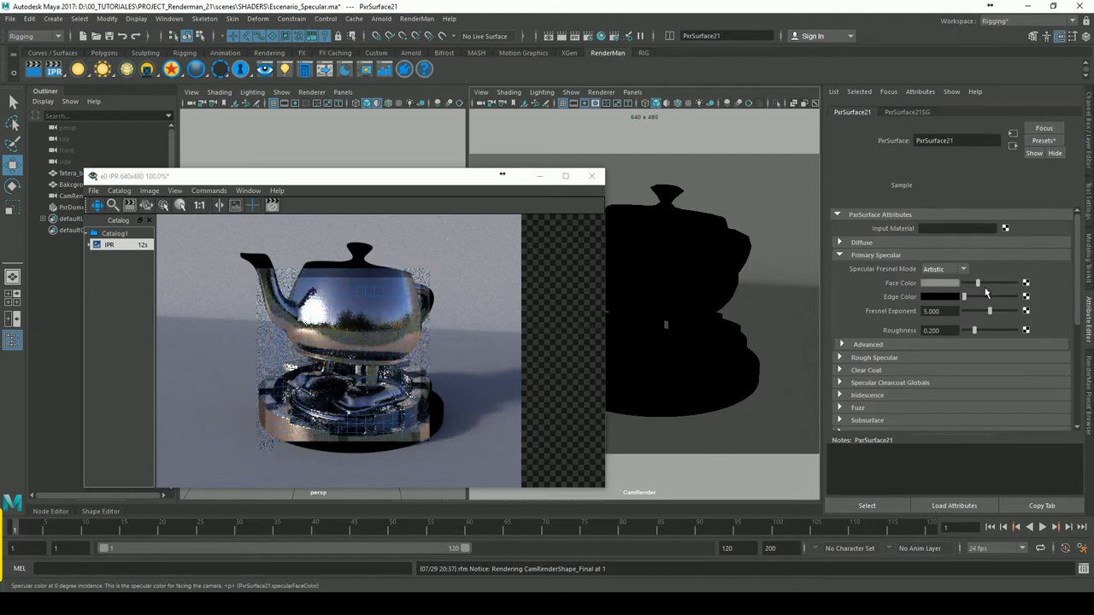
mouse_move(988, 293)
left_mouse_down()
mouse_move(1000, 293)
mouse_move(957, 313)
left_mouse_up()
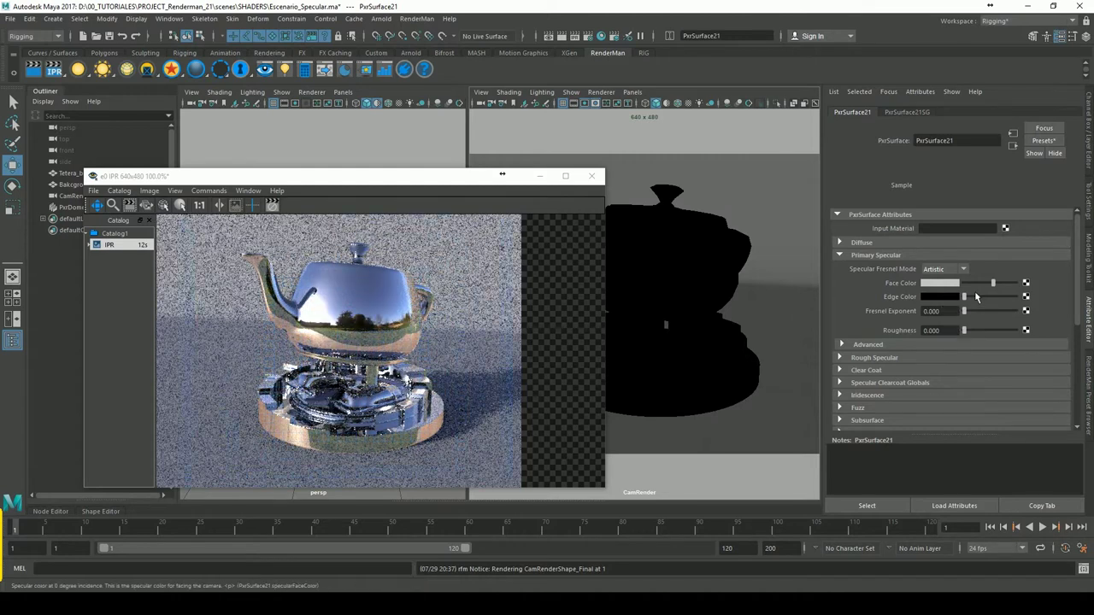
left_click_drag(1001, 290, 1025, 292)
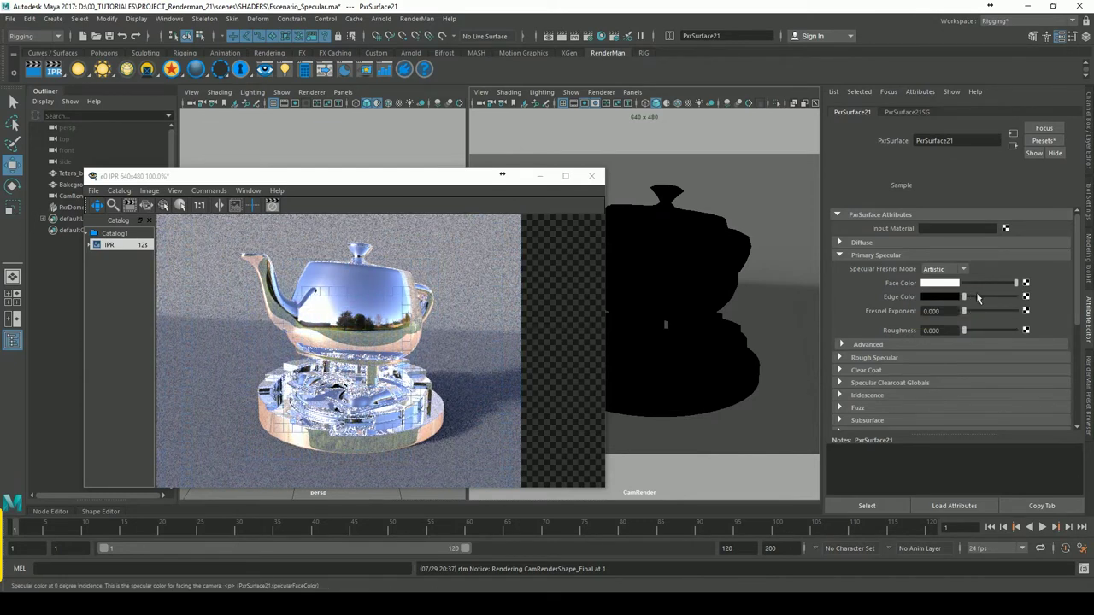
left_click_drag(998, 292, 977, 289)
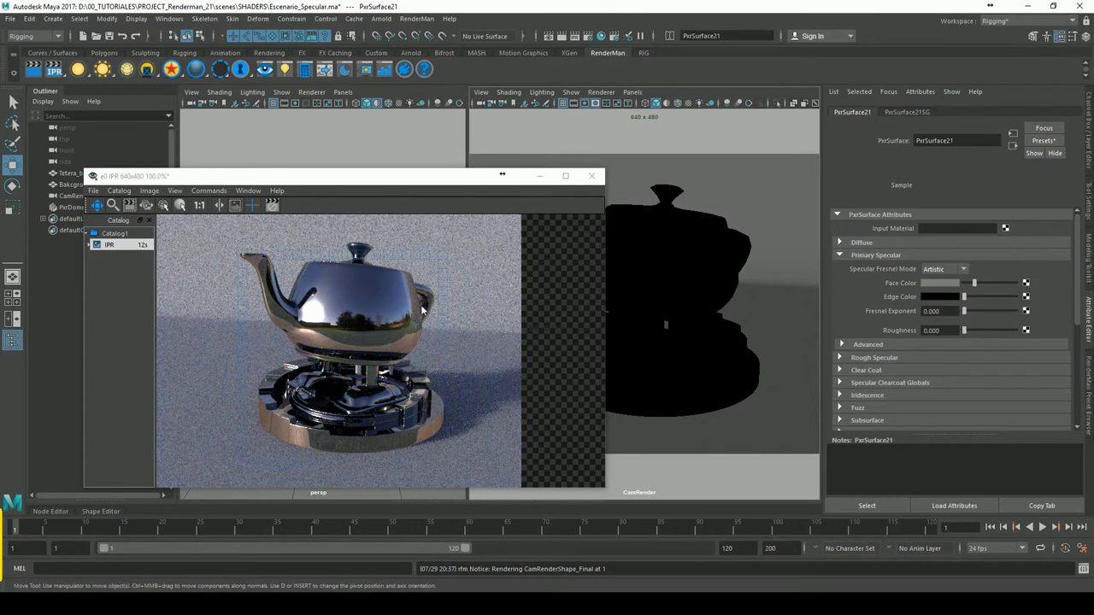
left_click(955, 297)
left_click(914, 270)
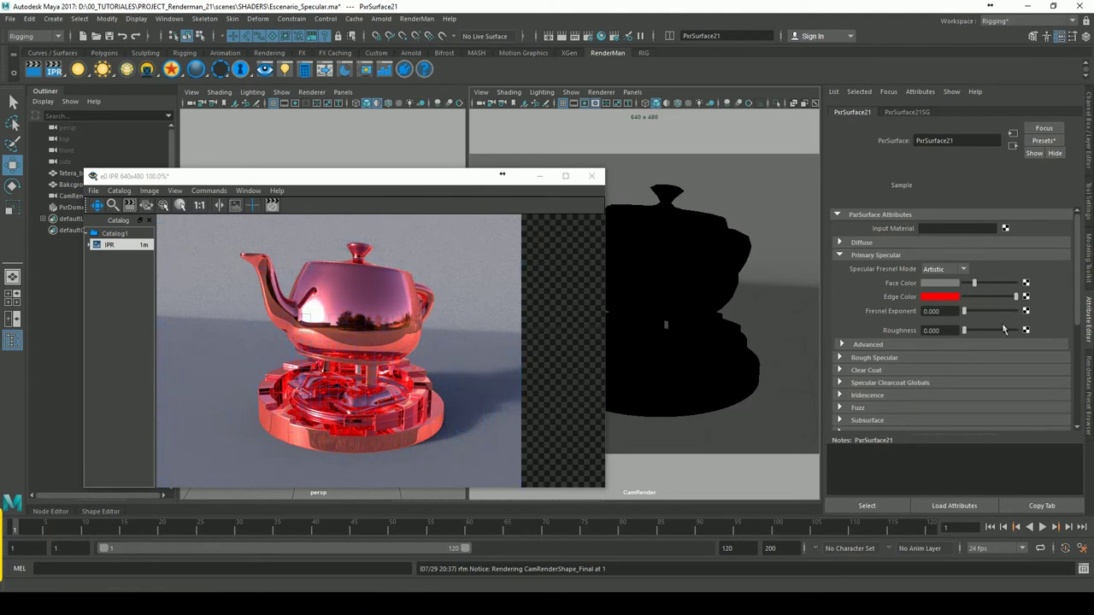
Sweep the Fresnel Exponent up to 10, settle it at 2.247, and brighten Face Color slightly
left_click(970, 311)
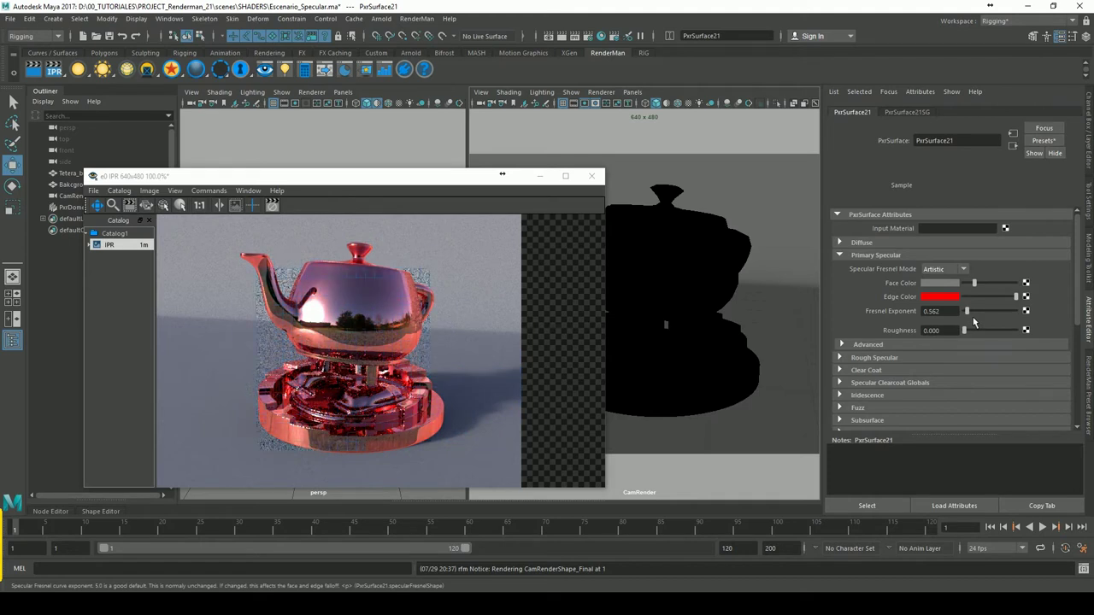
left_click(983, 311)
left_click_drag(975, 283, 970, 288)
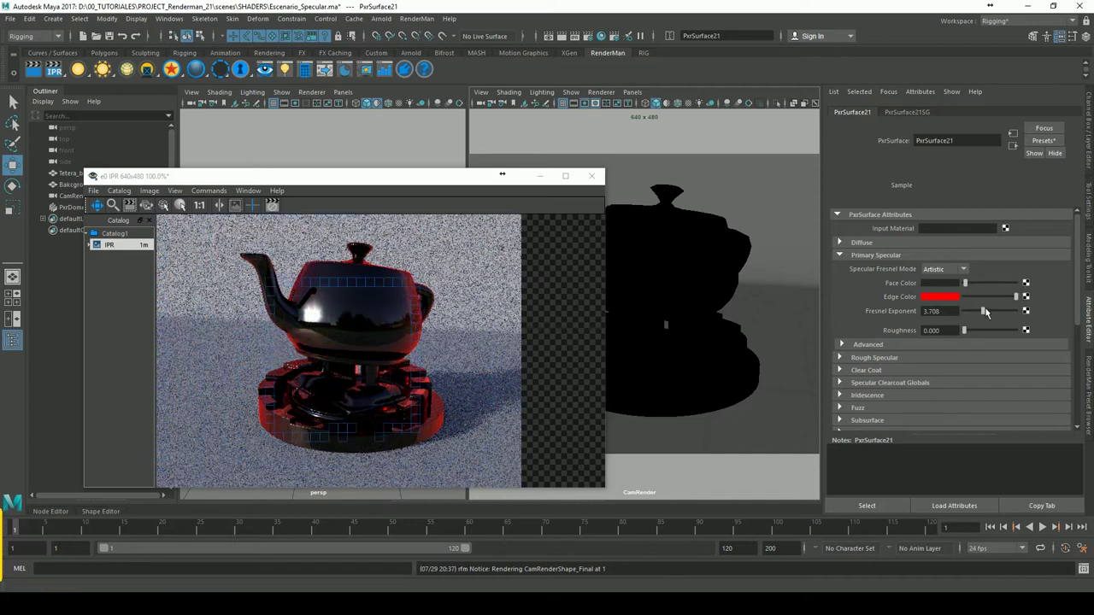
left_click_drag(995, 312, 1014, 309)
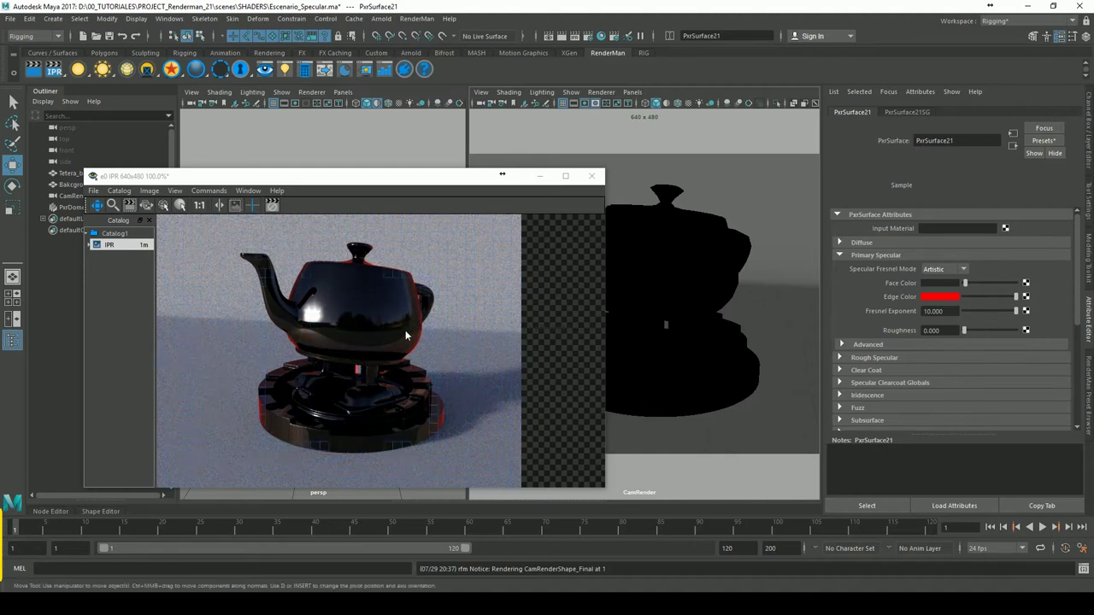
left_click_drag(1016, 312, 983, 313)
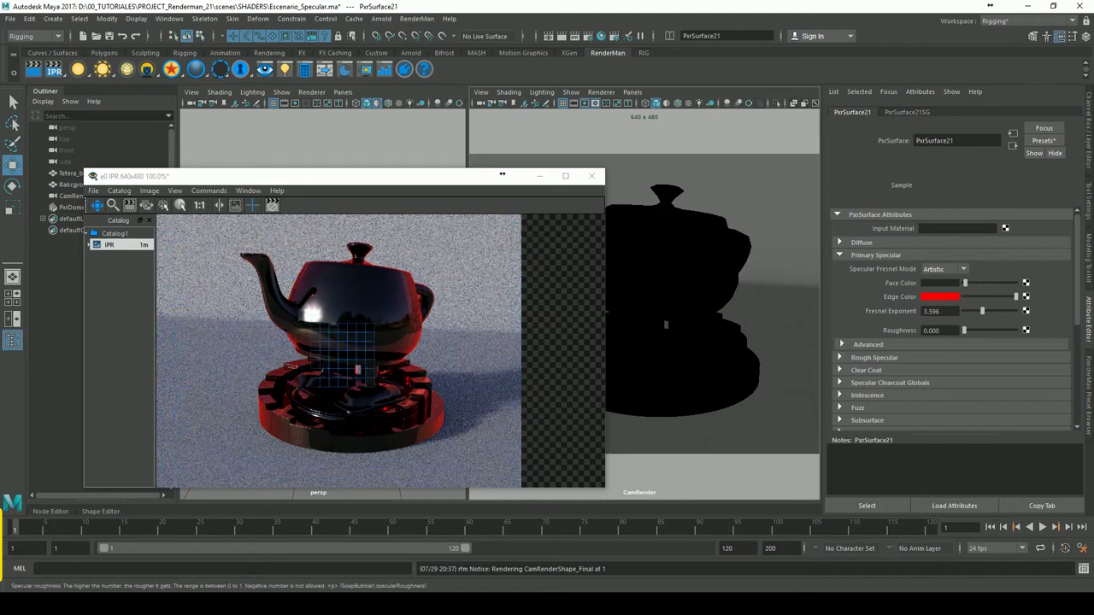
left_click_drag(983, 312, 975, 312)
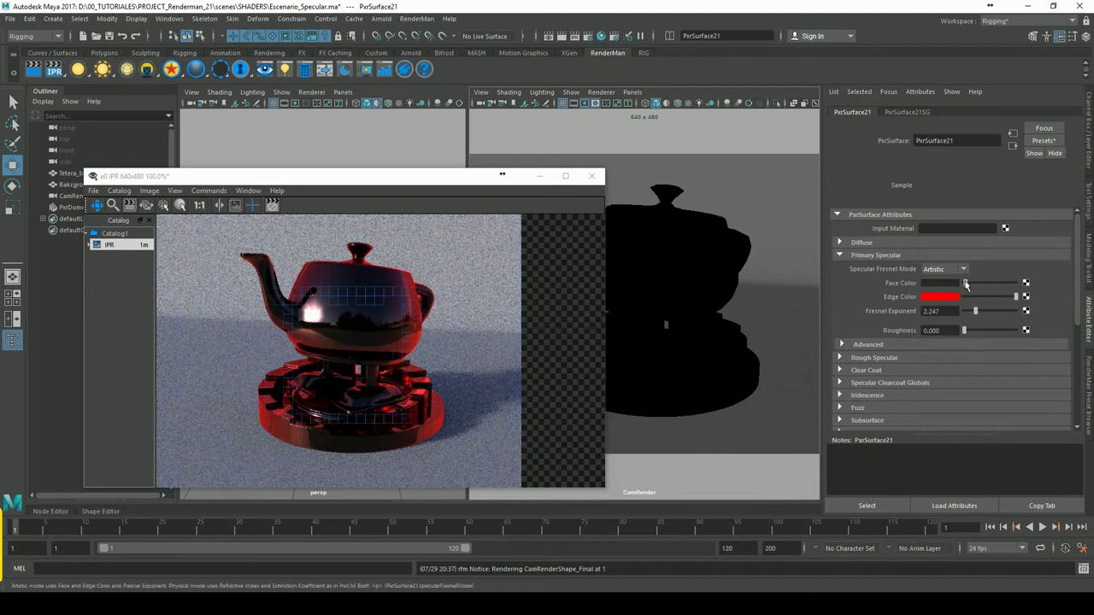
left_click_drag(966, 285, 974, 285)
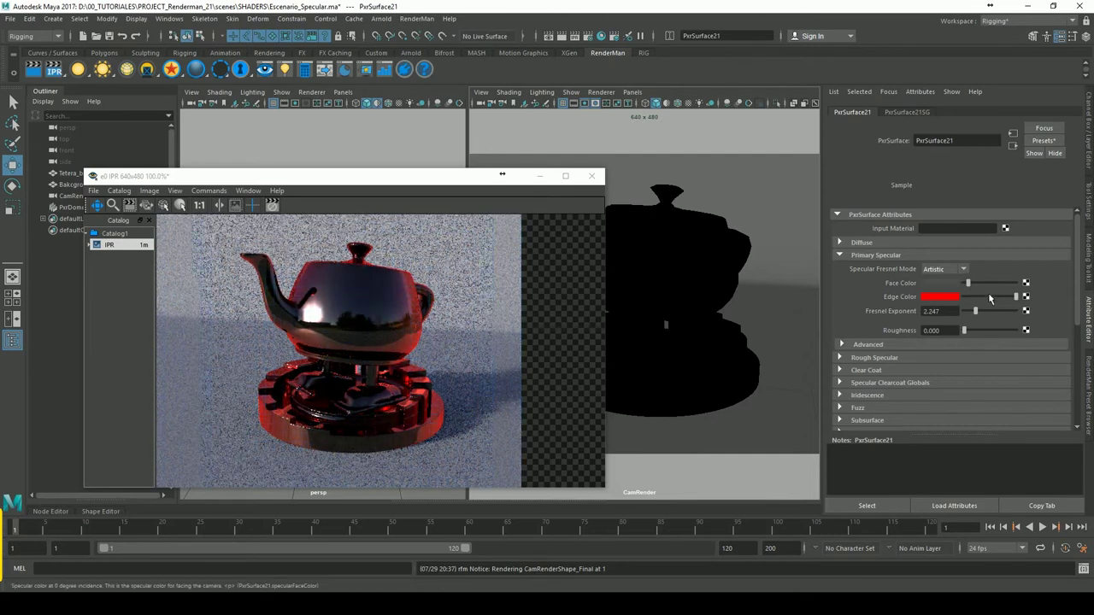
Try a light green Face Color, set Fresnel Exponent to 3.034, then return Face Color to dark grey
left_click(936, 283)
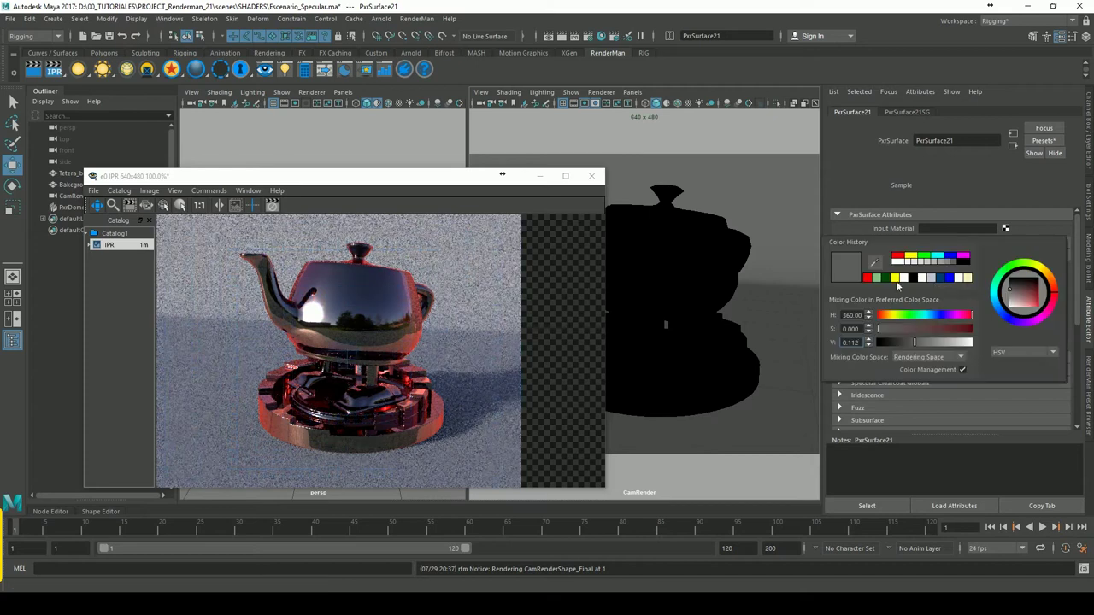
left_click(876, 280)
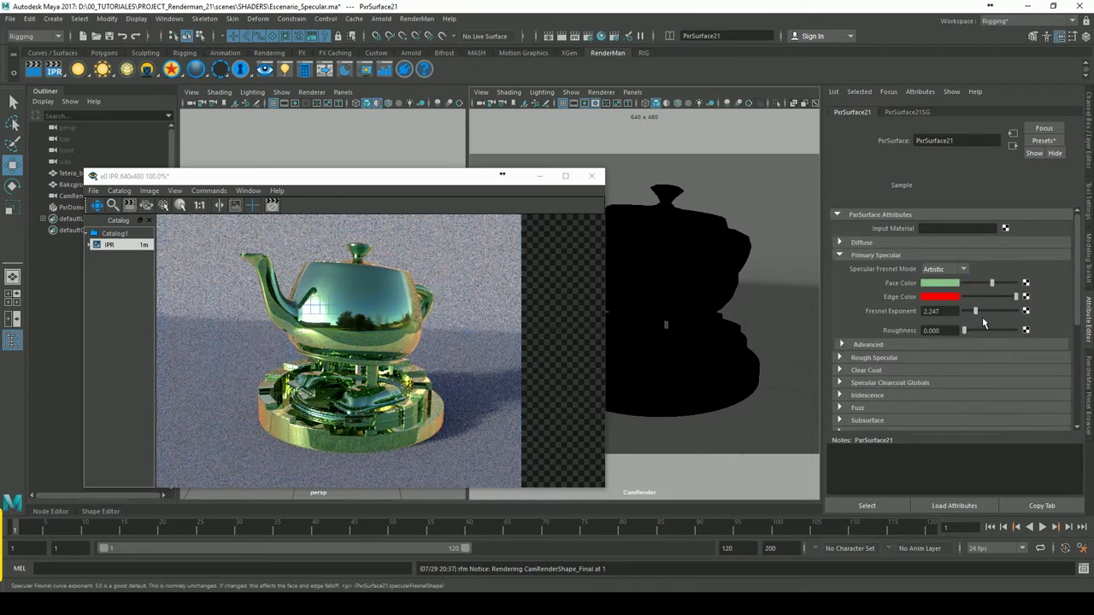
mouse_move(980, 318)
left_mouse_down()
mouse_move(1017, 322)
mouse_move(994, 321)
left_mouse_up()
left_click_drag(905, 340, 900, 334)
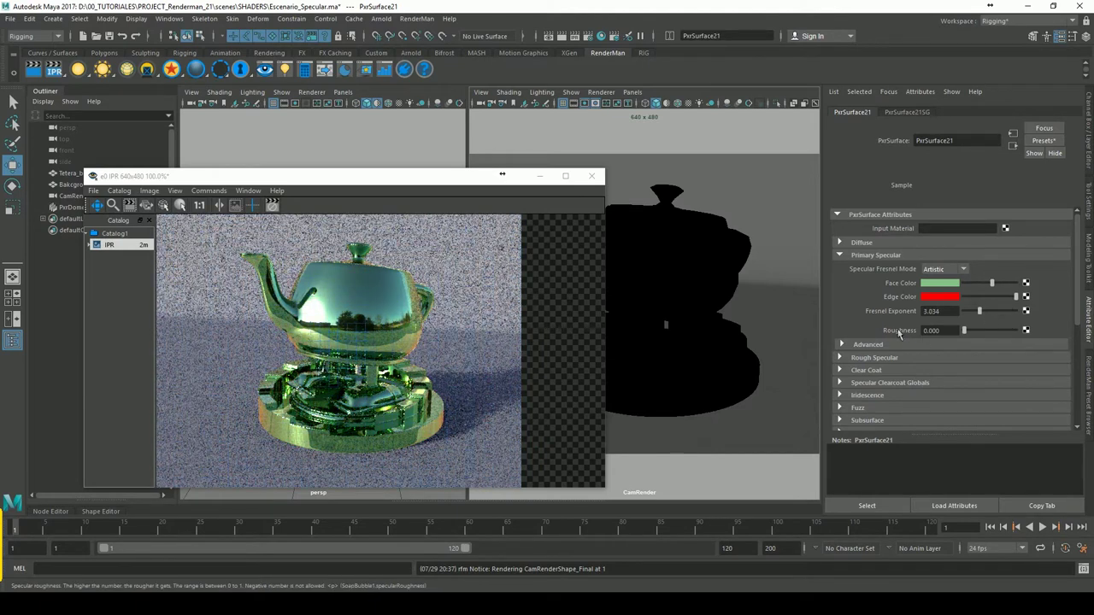
left_click_drag(992, 283, 970, 284)
left_click(938, 332)
type("0.")
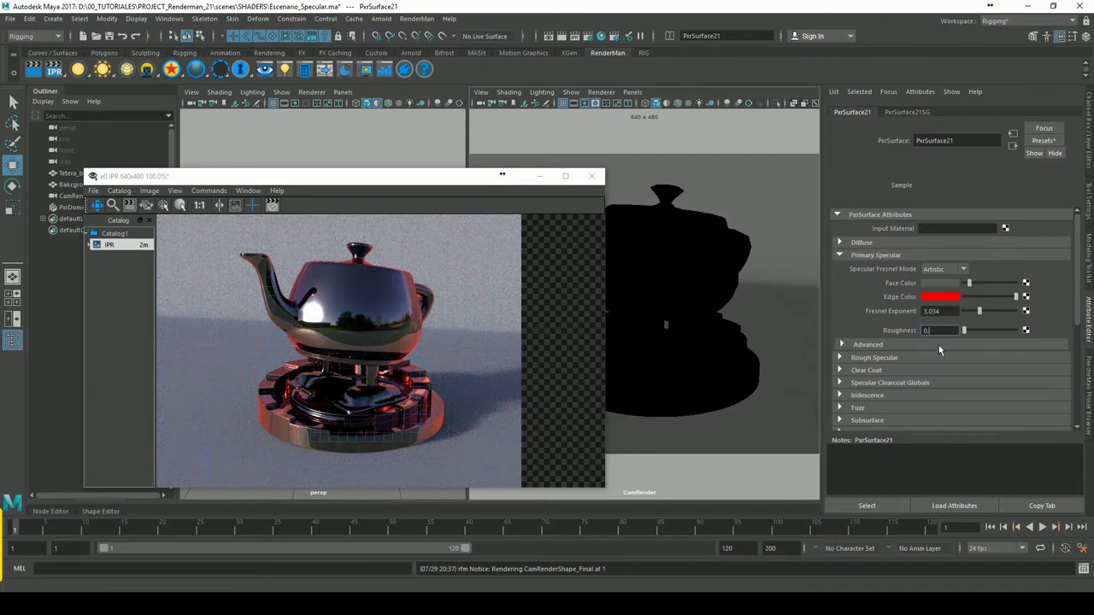
Test Primary Specular Roughness values of 0.2 and then 0.8
type("2")
key("Return")
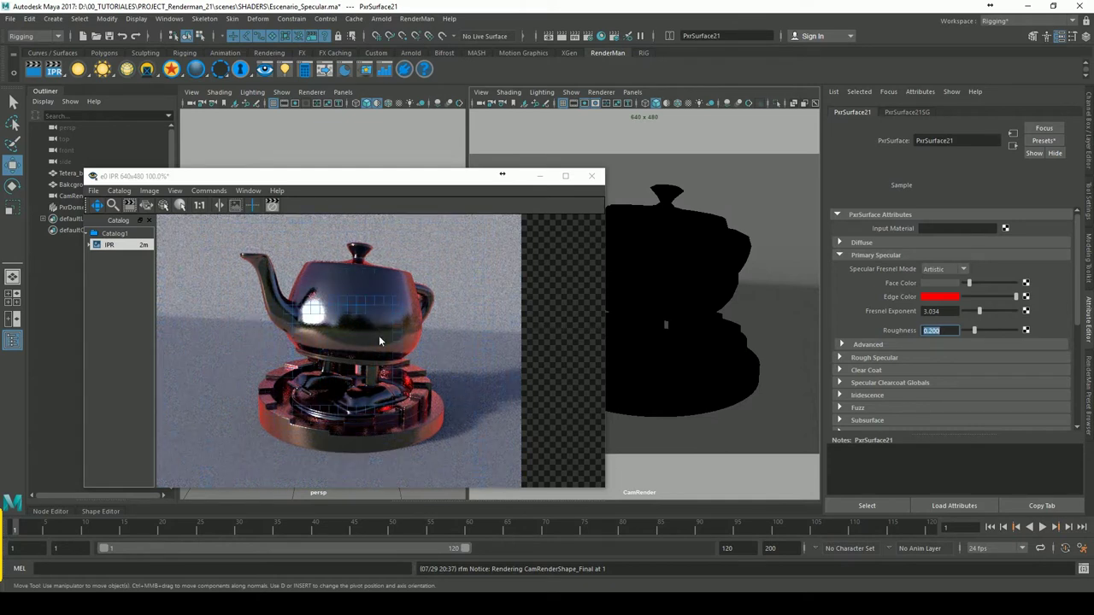
left_click(938, 331)
key("BackSpace")
key("BackSpace")
type("8")
key("Return")
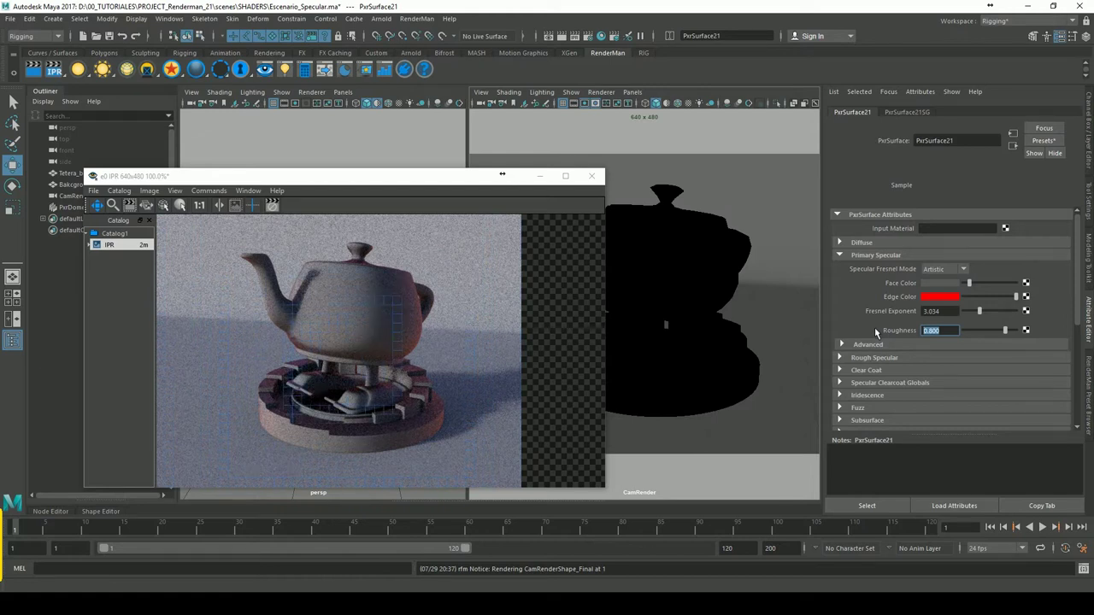
Check the Diffuse settings, settle Roughness at 0.5, and show Primary Specular's Advanced settings
left_click(861, 242)
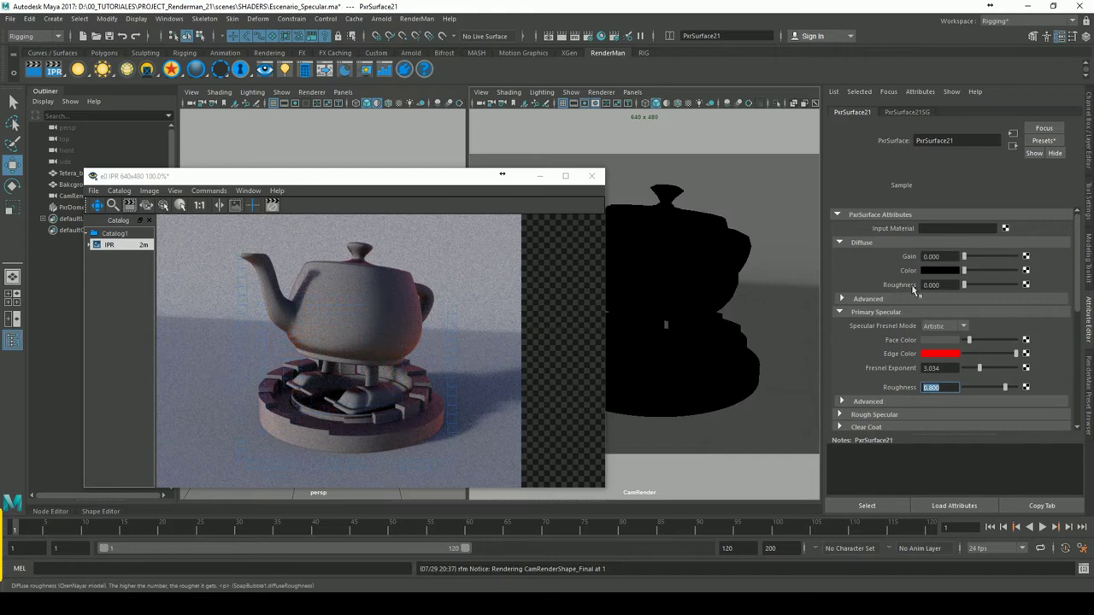
left_click(855, 245)
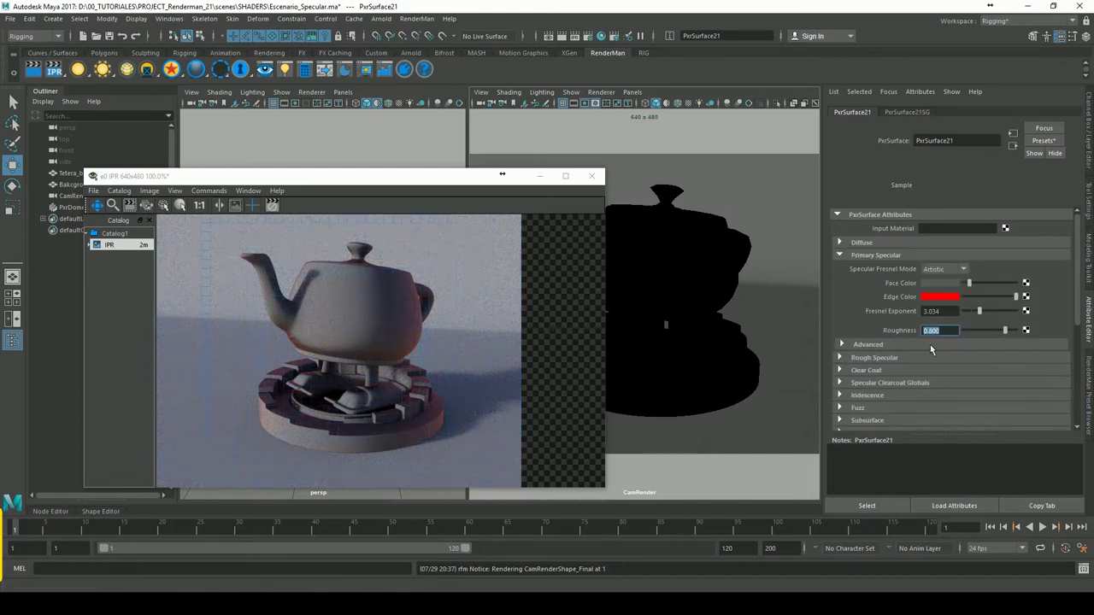
type("0")
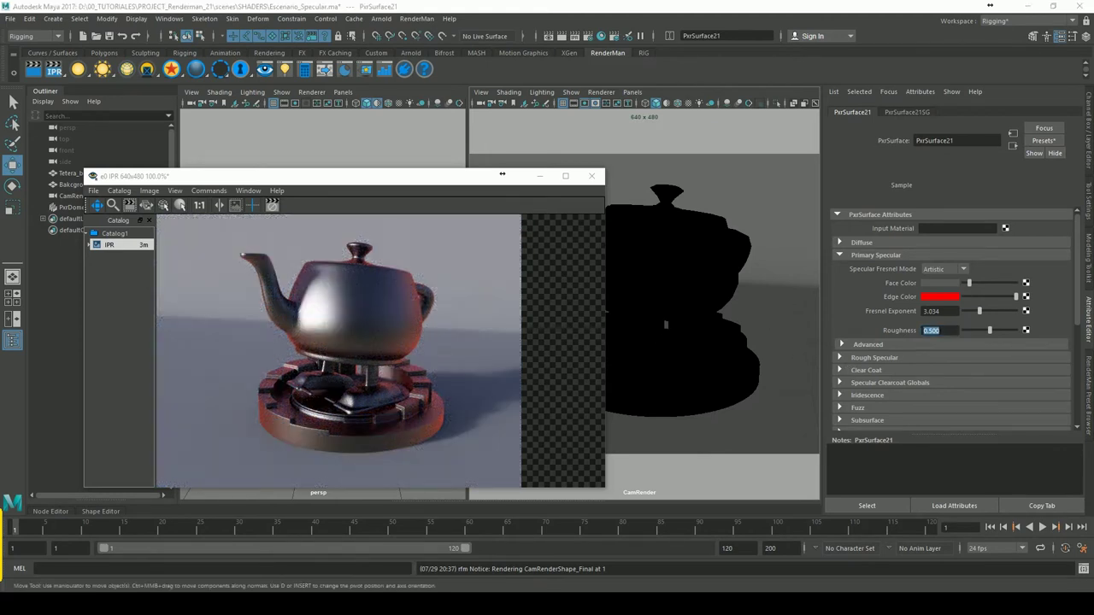
left_click(863, 345)
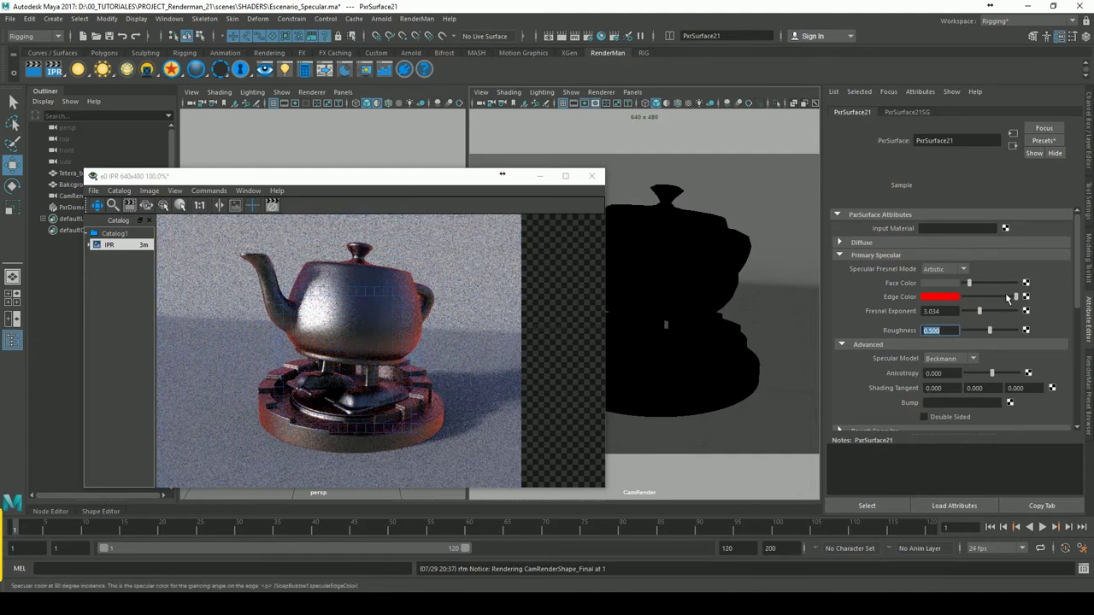
Switch Specular Fresnel Mode to Physical with Roughness 0, restart IPR, and set Edge Color to mid grey
left_click(870, 345)
left_click(945, 269)
left_click(940, 293)
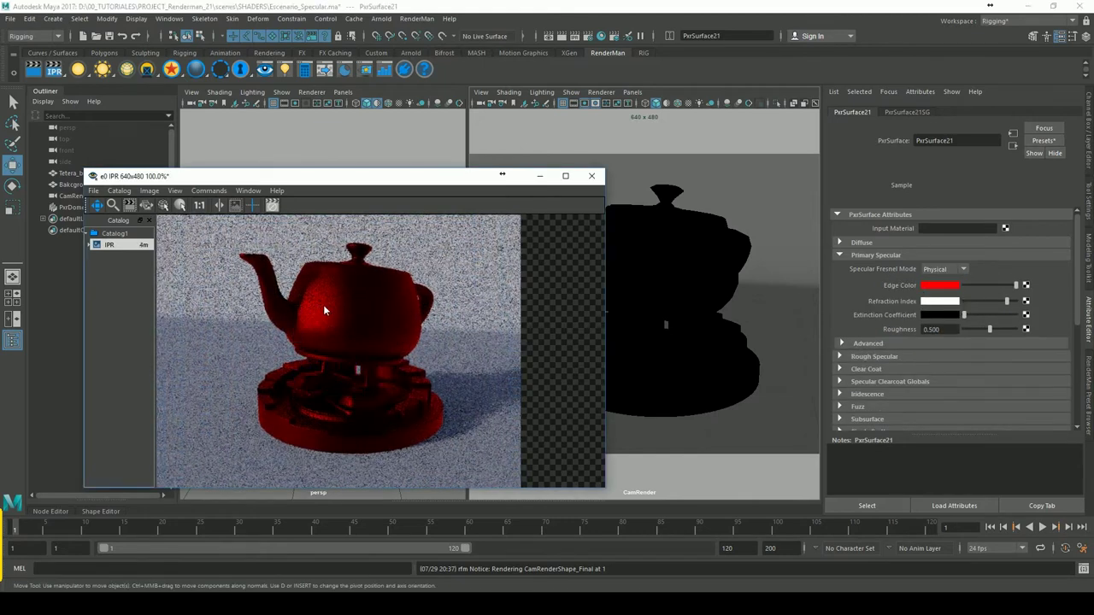
left_click(855, 308)
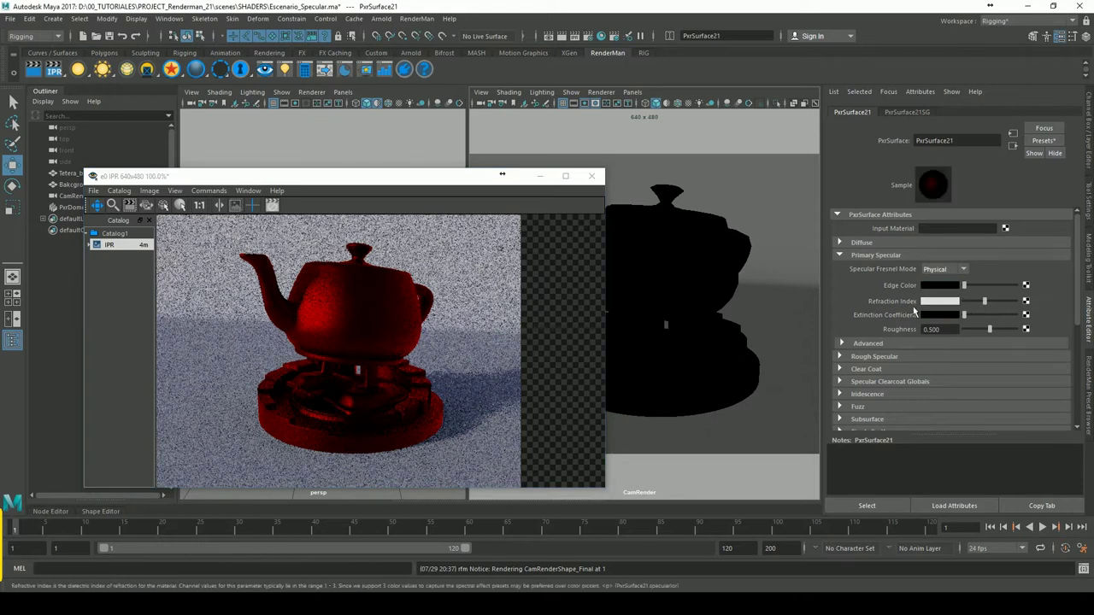
left_click_drag(985, 339, 964, 332)
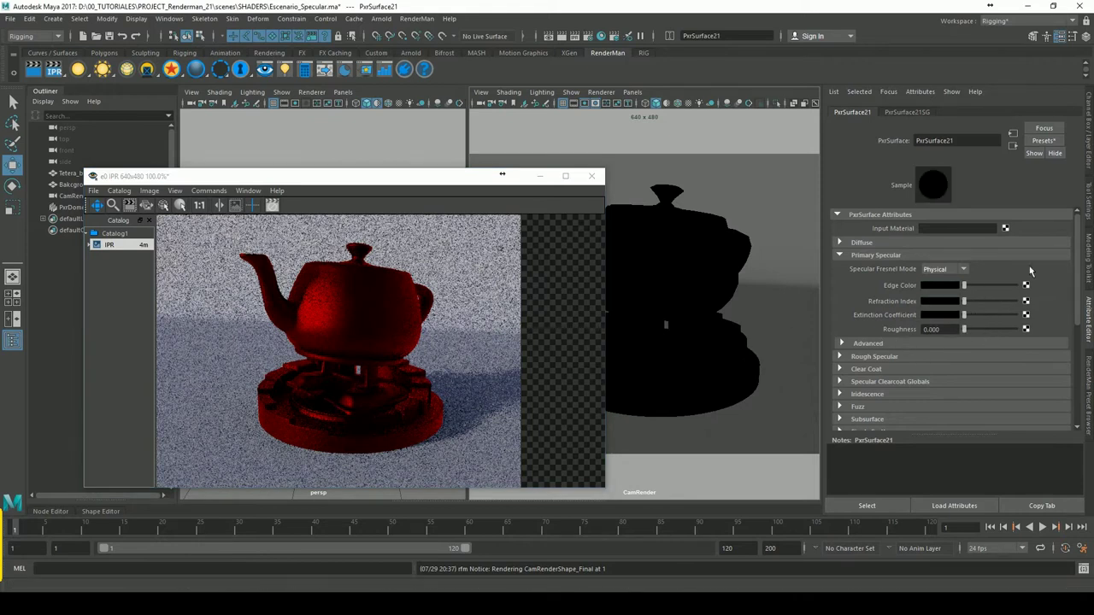
left_click(54, 70)
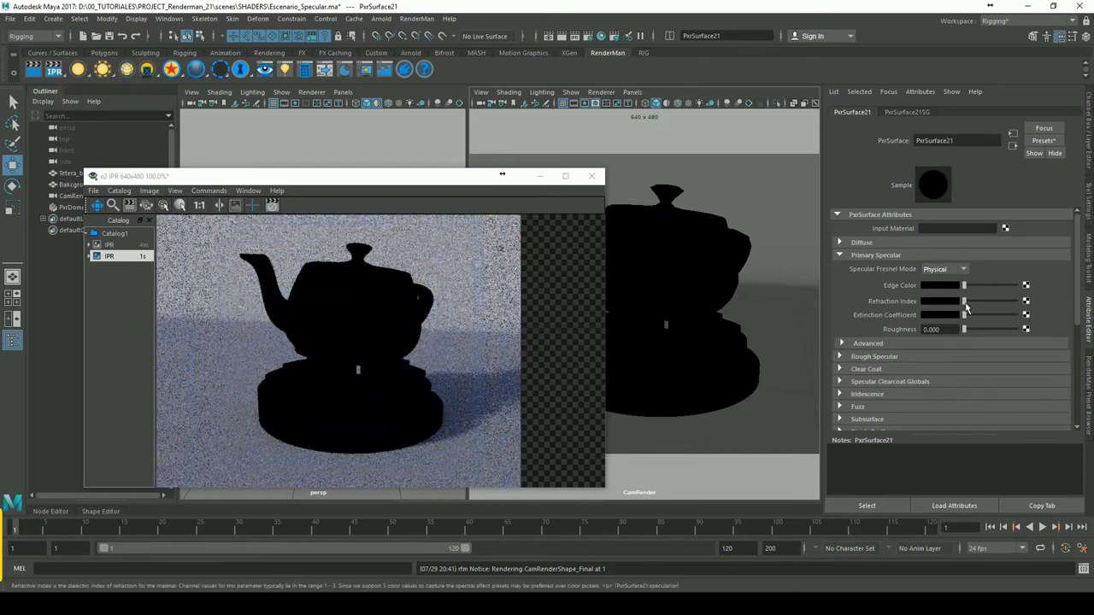
mouse_move(958, 287)
left_mouse_down()
mouse_move(993, 288)
mouse_move(981, 287)
left_mouse_up()
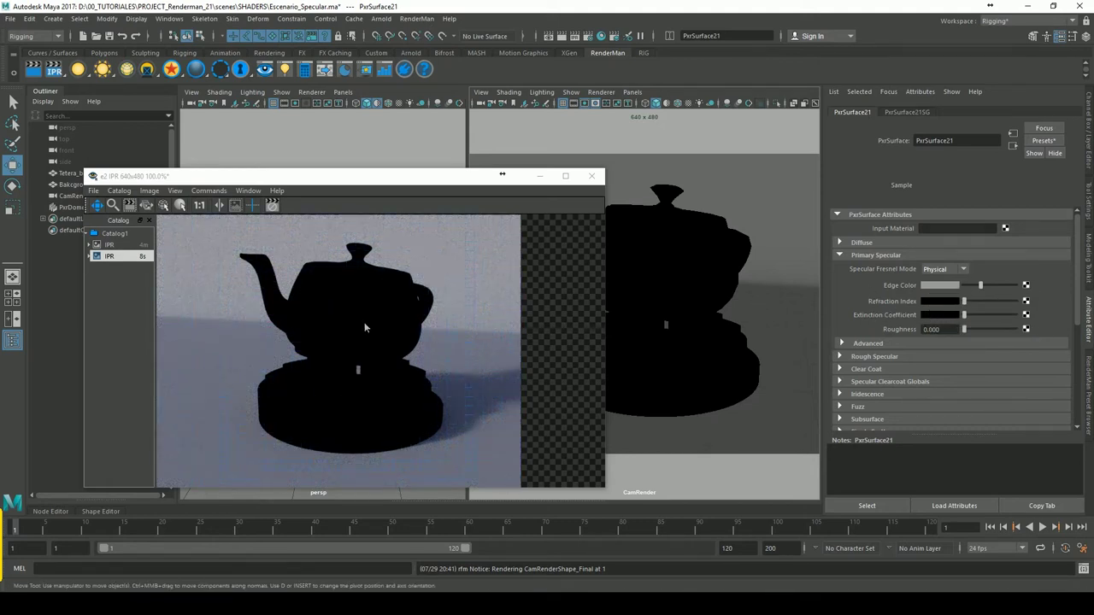
Set the Refraction Index colour in HSV to saturation 0 and value 2
left_click(940, 284)
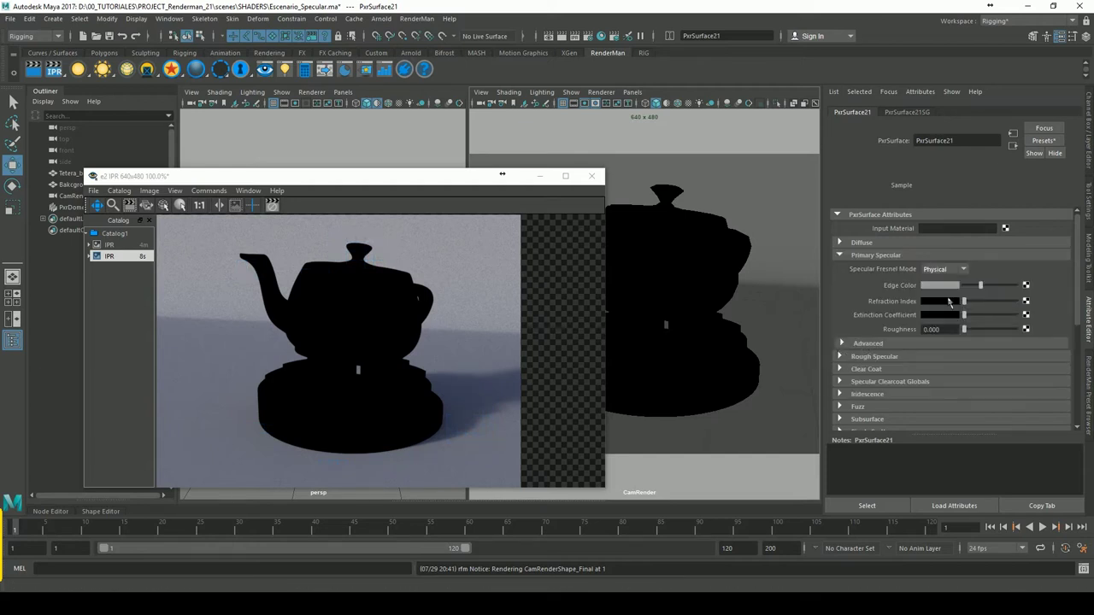
left_click(942, 304)
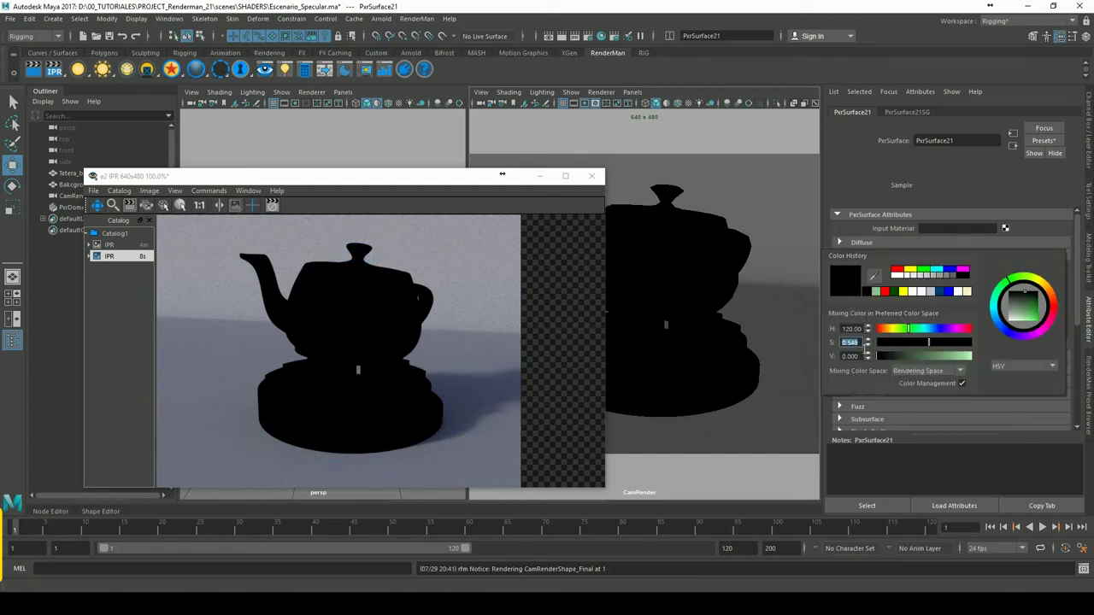
type("0")
left_click(862, 330)
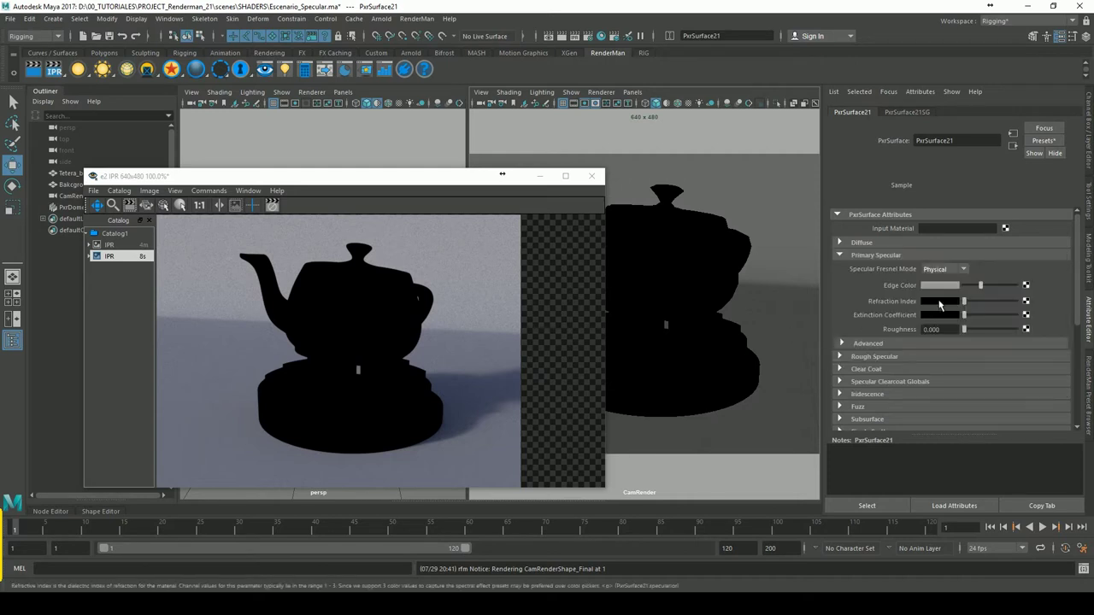
left_click(939, 313)
left_click(948, 314)
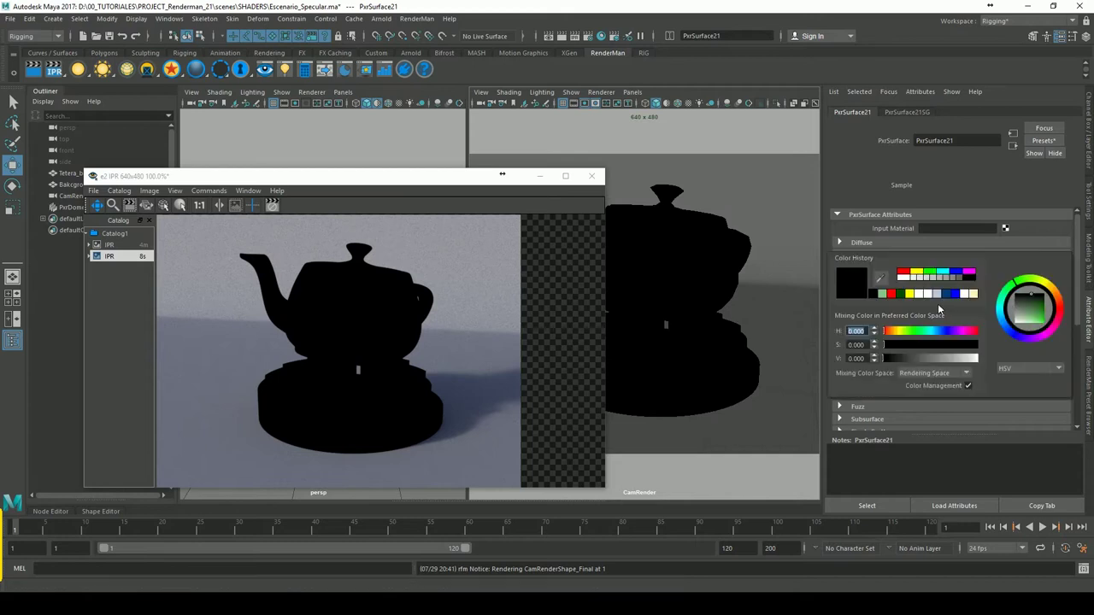
left_click(1019, 367)
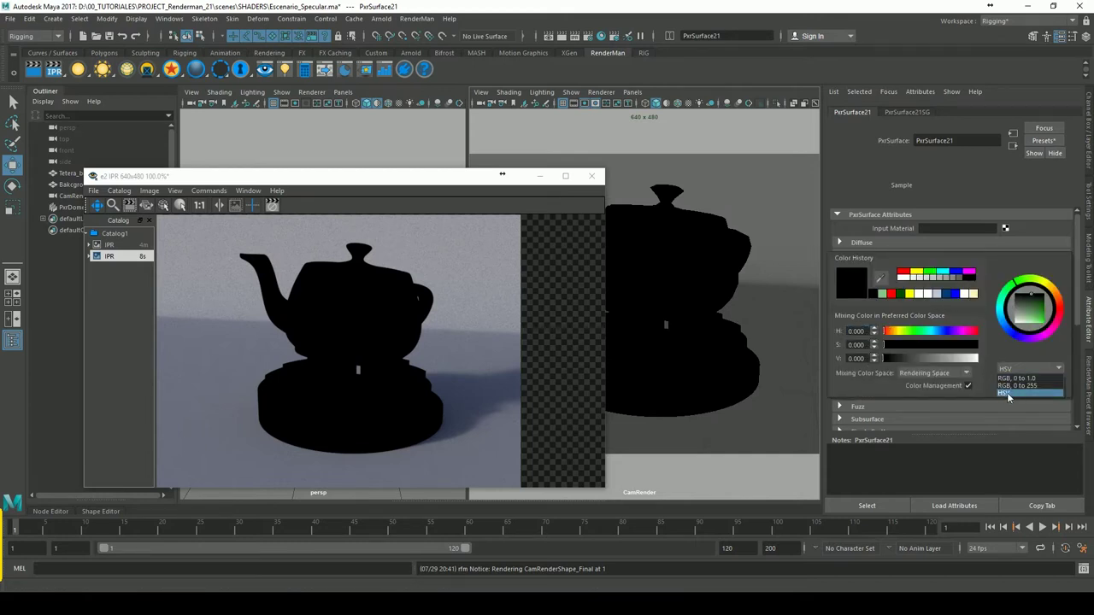
left_click(1007, 394)
left_click(860, 363)
type("1")
key("Return")
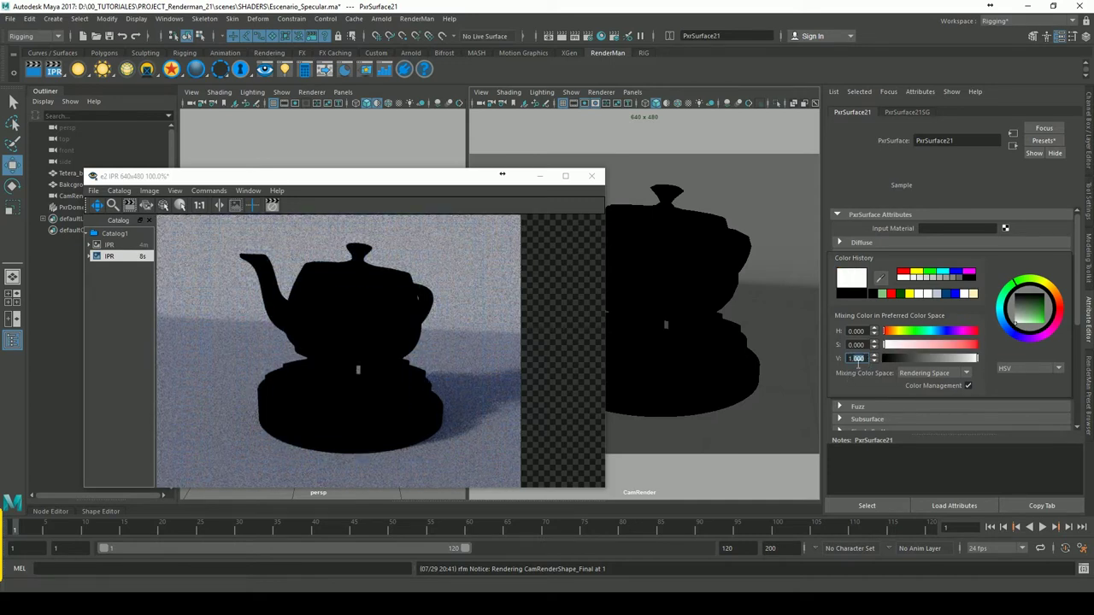
key("Return")
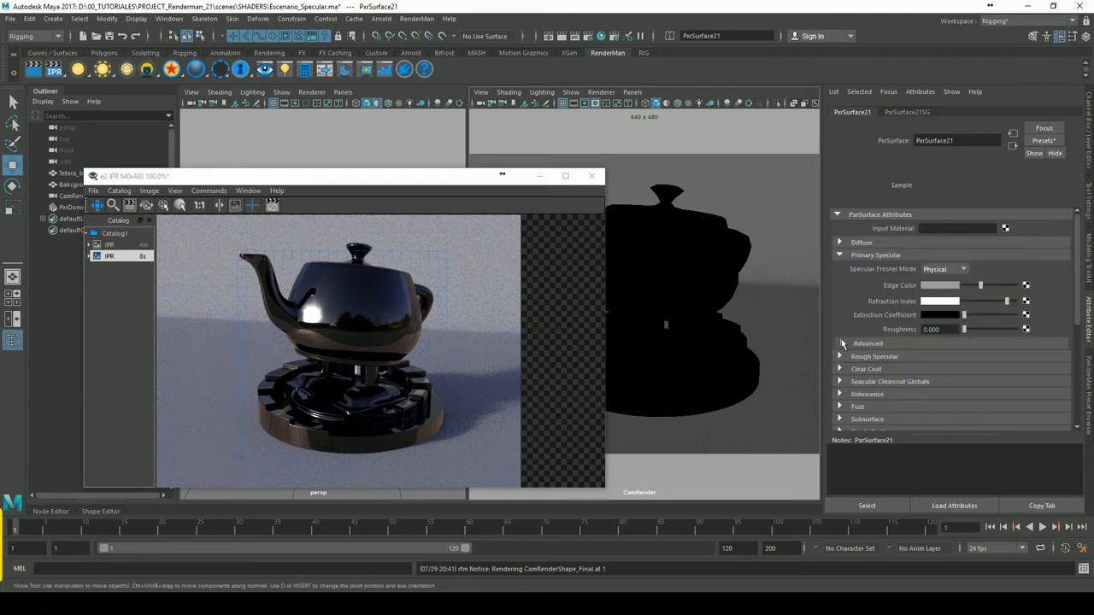
Raise the Refraction Index colour value to 5
left_click(939, 315)
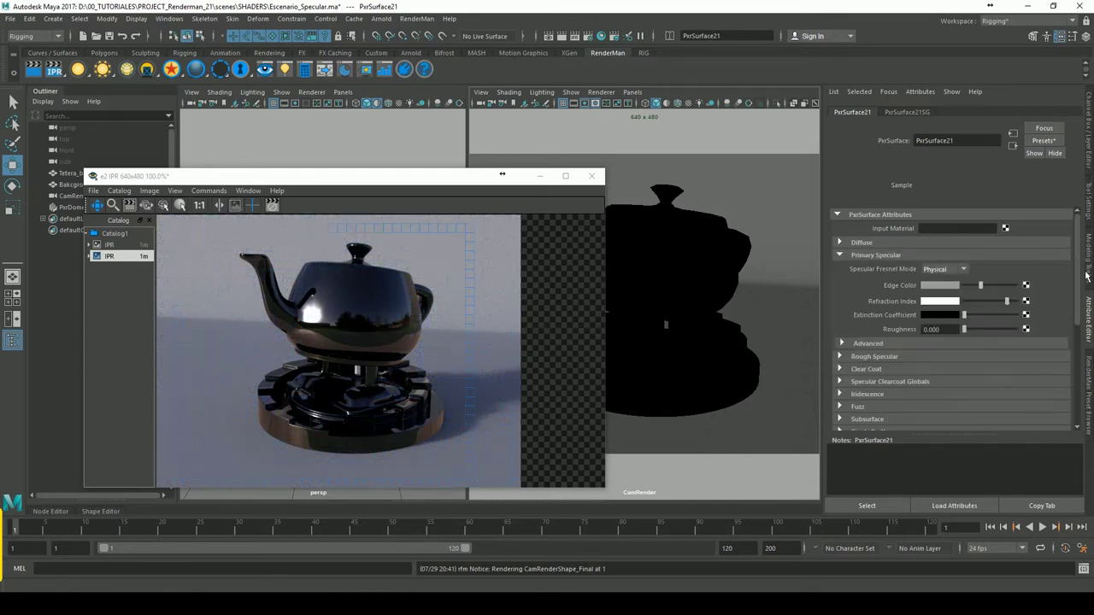
left_click(937, 316)
type("2")
key("Return")
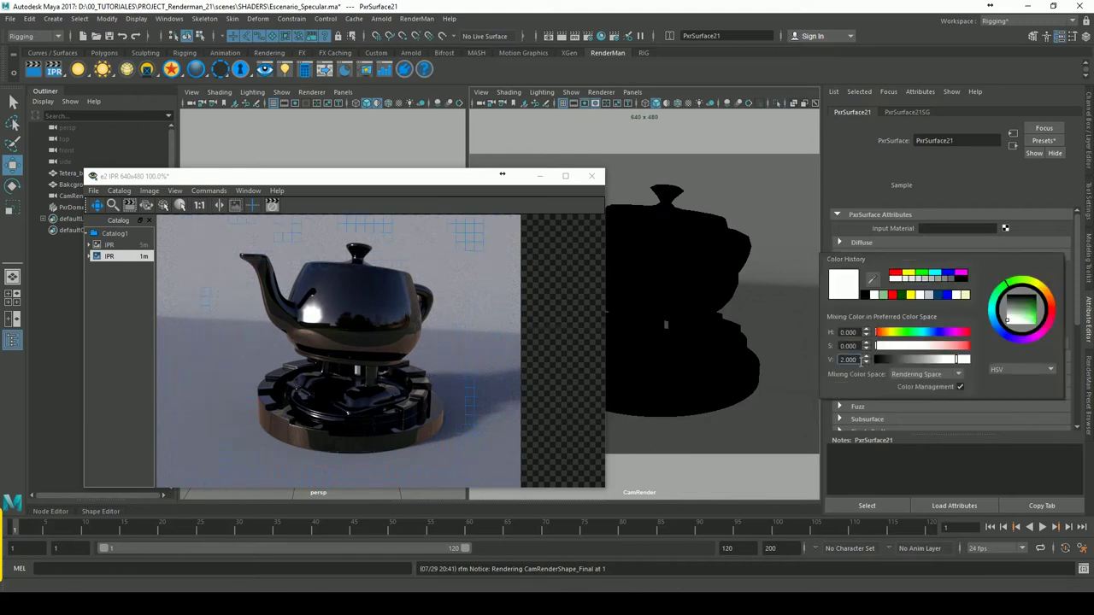
type("5")
key("Return")
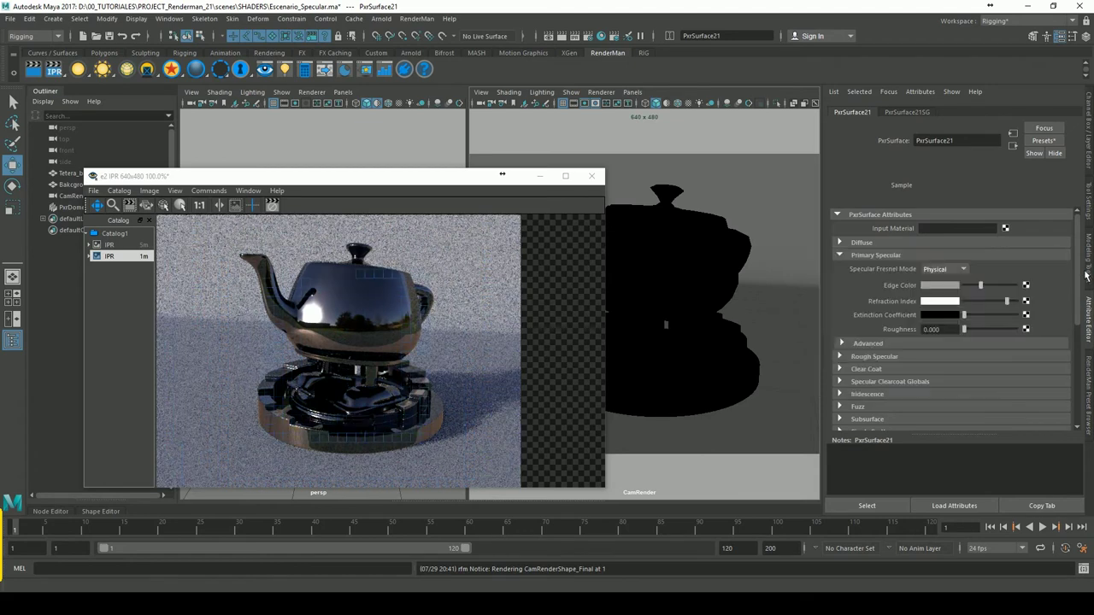
Vary the Edge Color slider between grey and near white, ending on grey
left_click(988, 287)
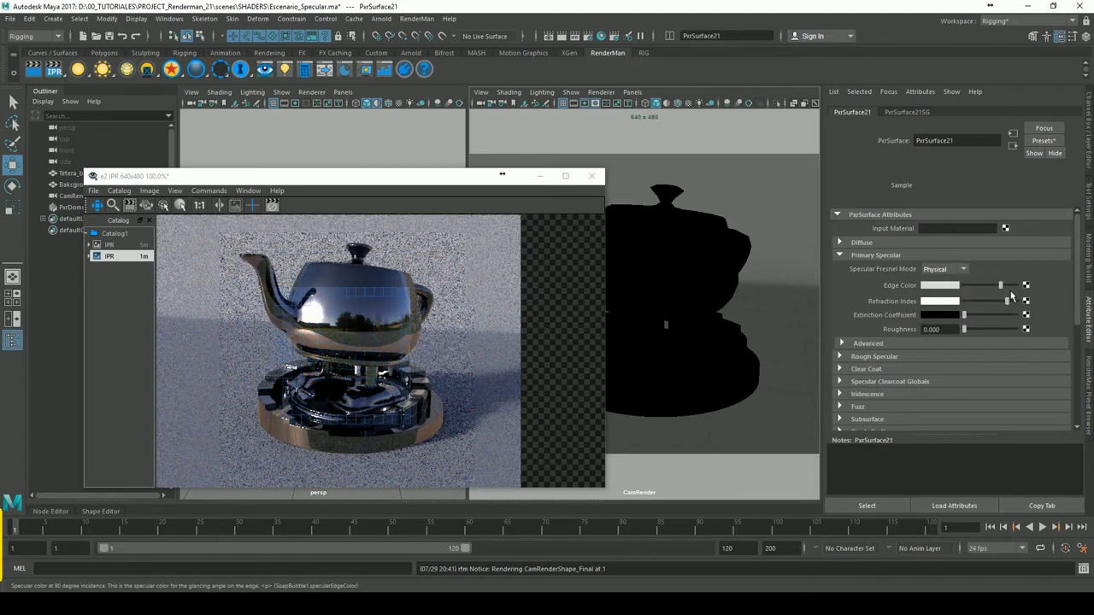
left_click(1000, 286)
left_click(1016, 287)
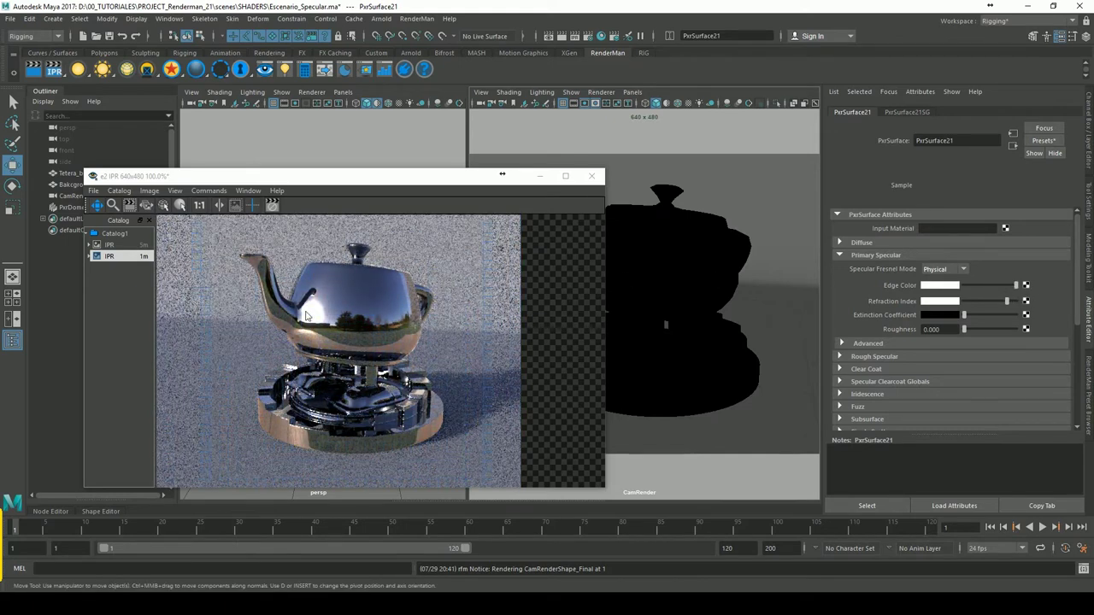
left_click(983, 287)
left_click(1009, 287)
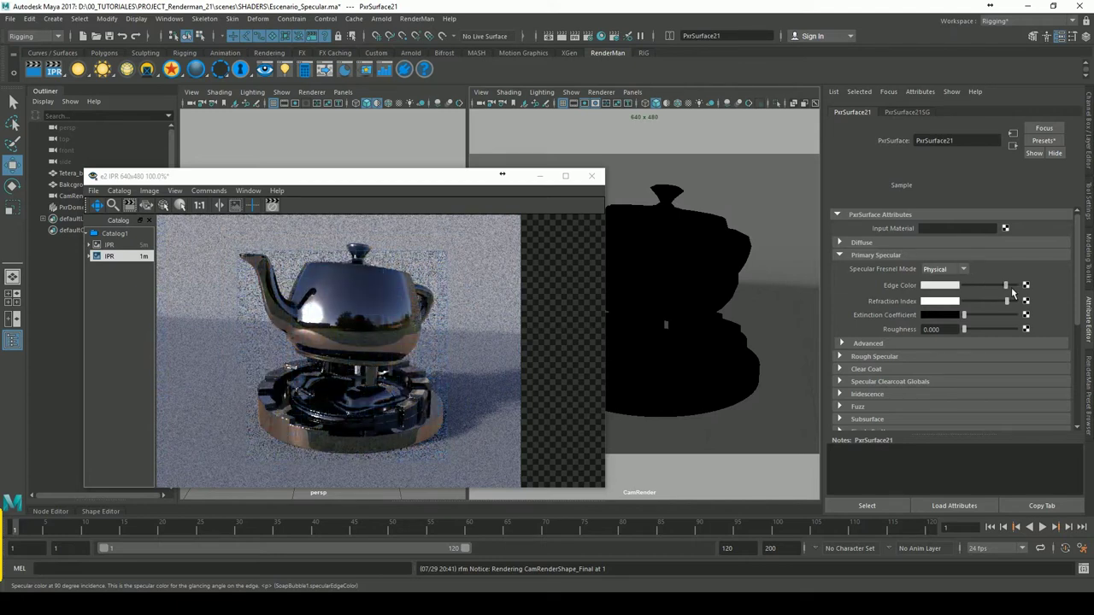
left_click(1017, 288)
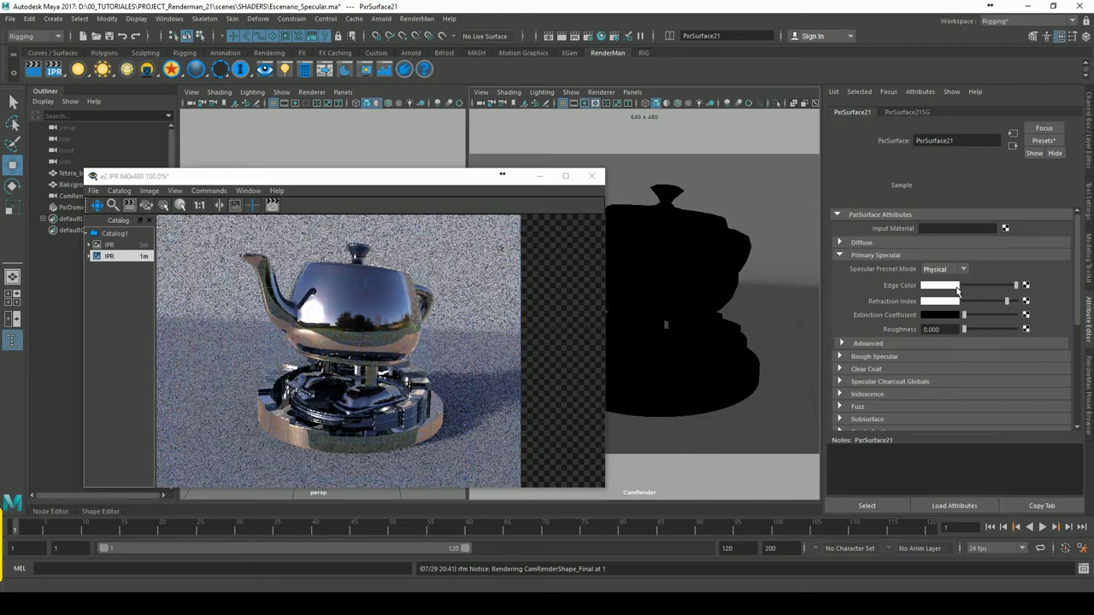
left_click(987, 288)
left_click_drag(989, 290, 987, 290)
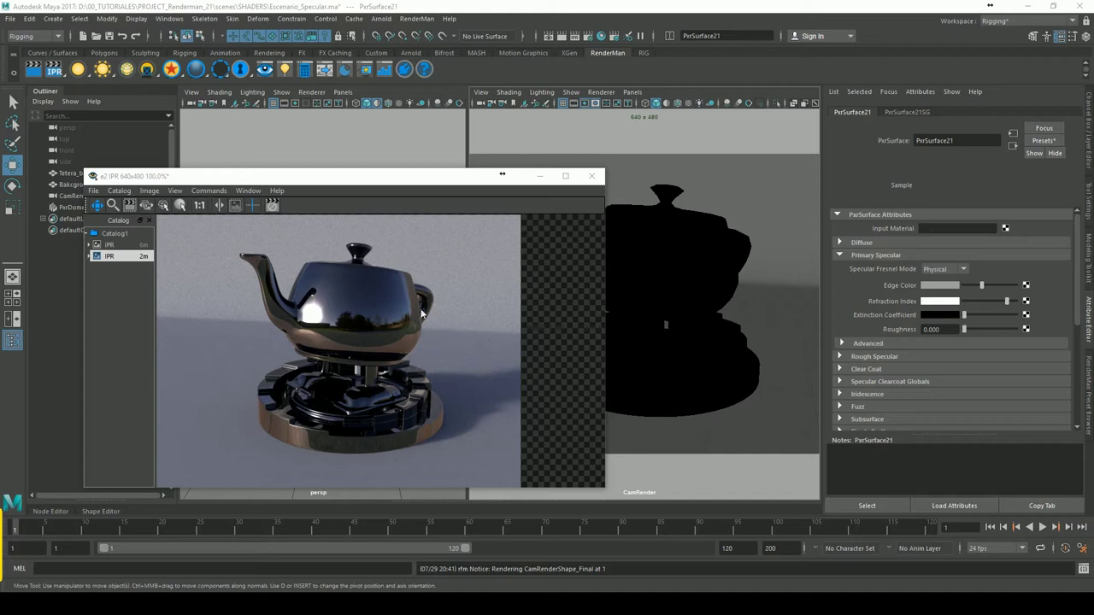
Apply a green history swatch to Refraction Index and raise Extinction Coefficient slightly
left_click(945, 317)
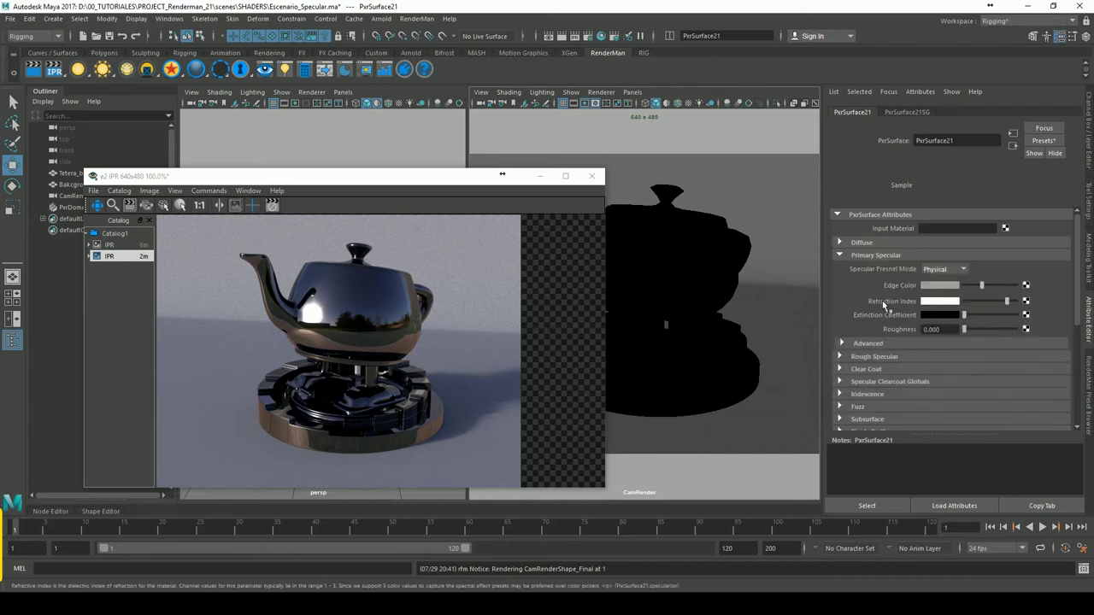
left_click(947, 305)
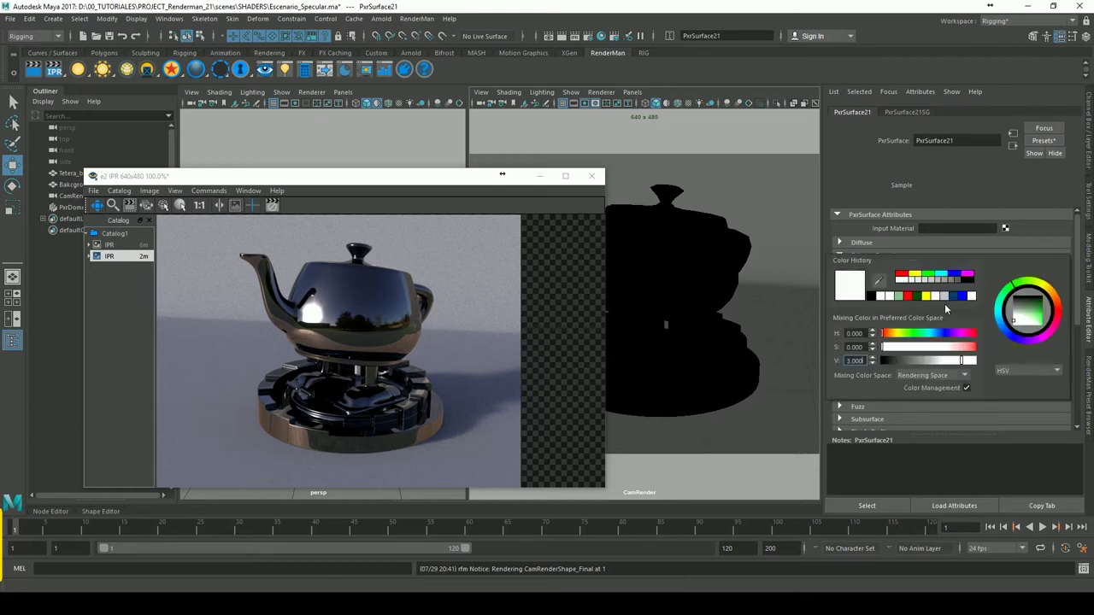
left_click(902, 298)
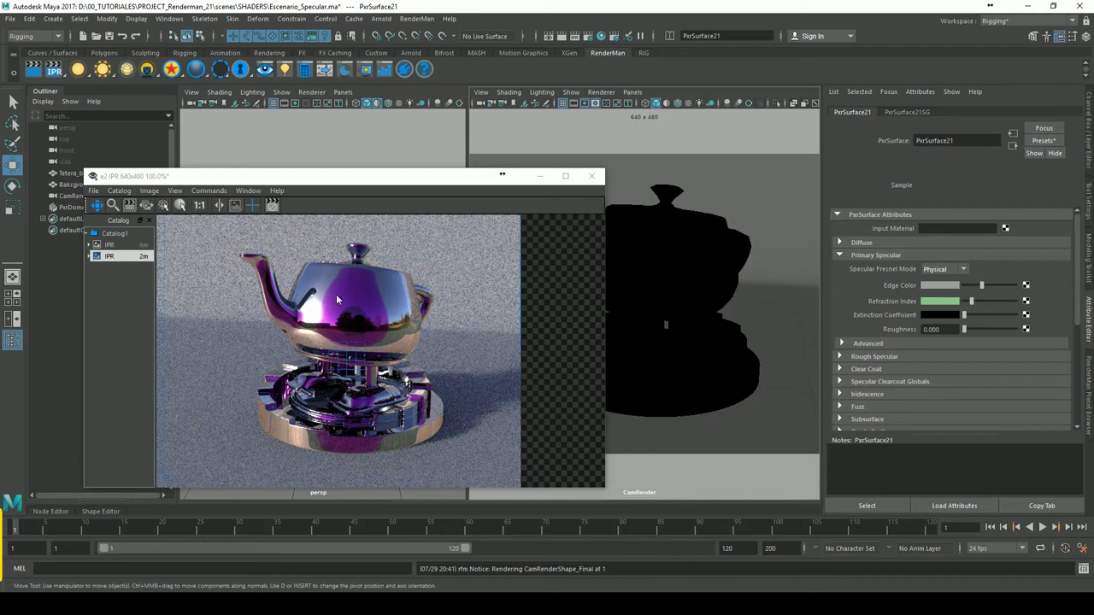
left_click(974, 317)
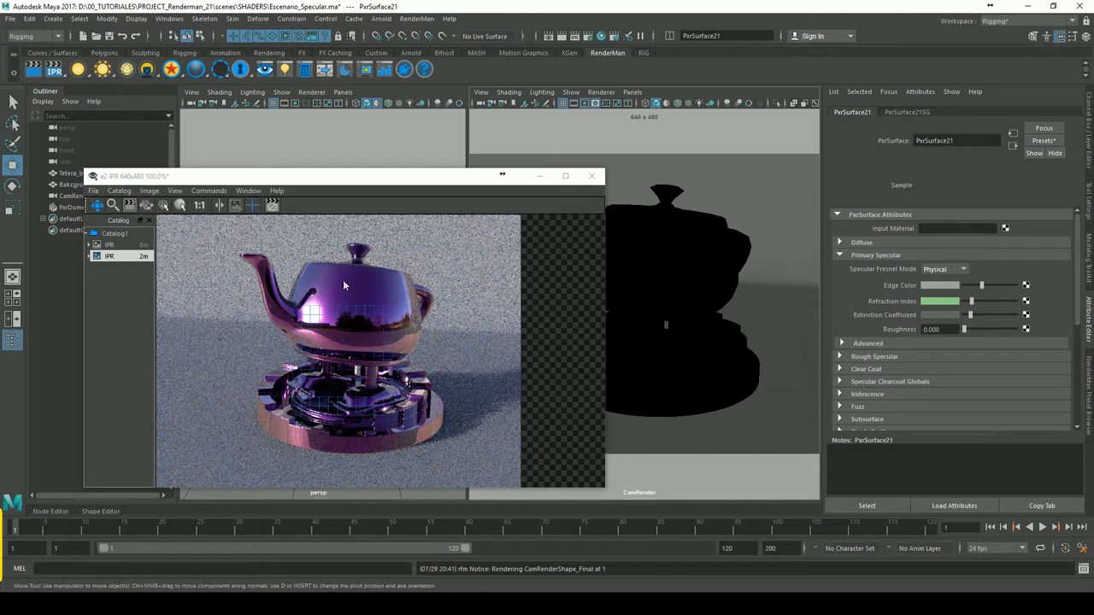
Set the Refraction Index colour value to 1.000 and close the chooser to view the render
left_click(944, 303)
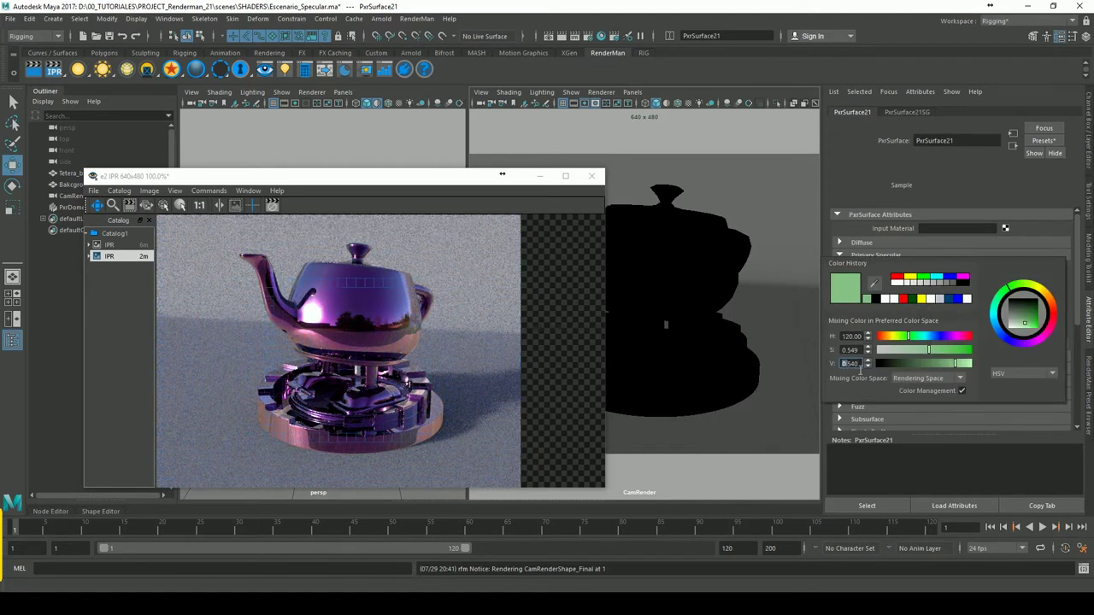
double_click(855, 364)
type("1")
key("Return")
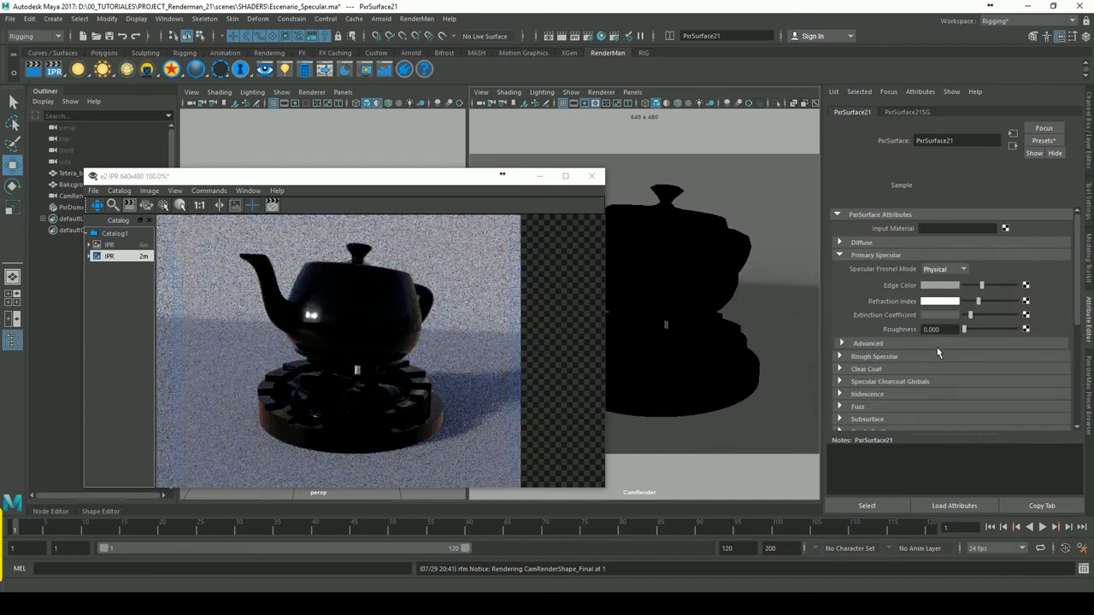
left_click(948, 302)
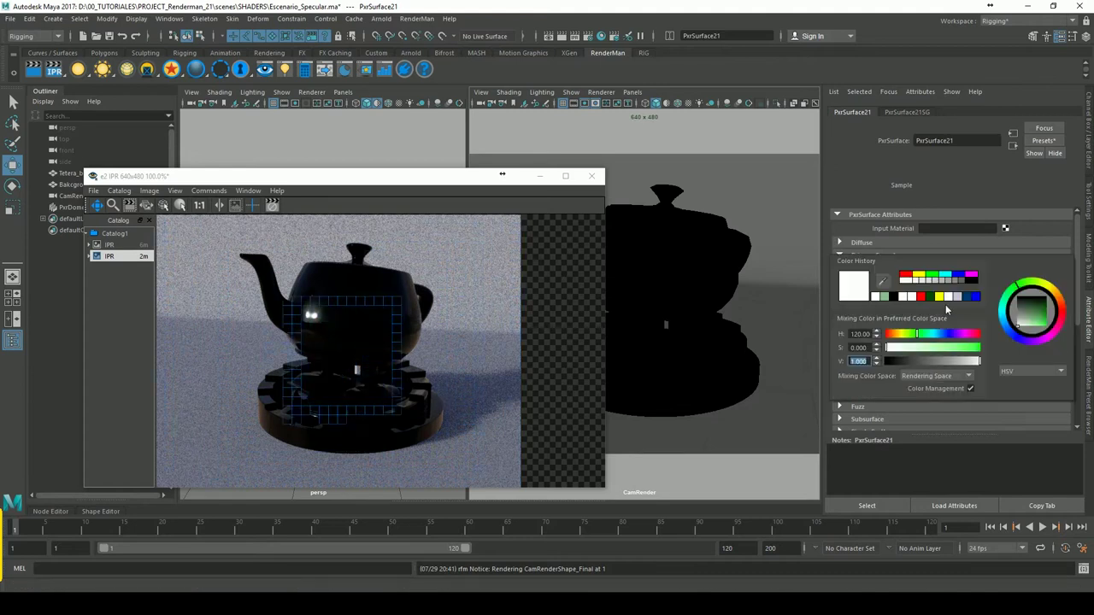
left_click(350, 356)
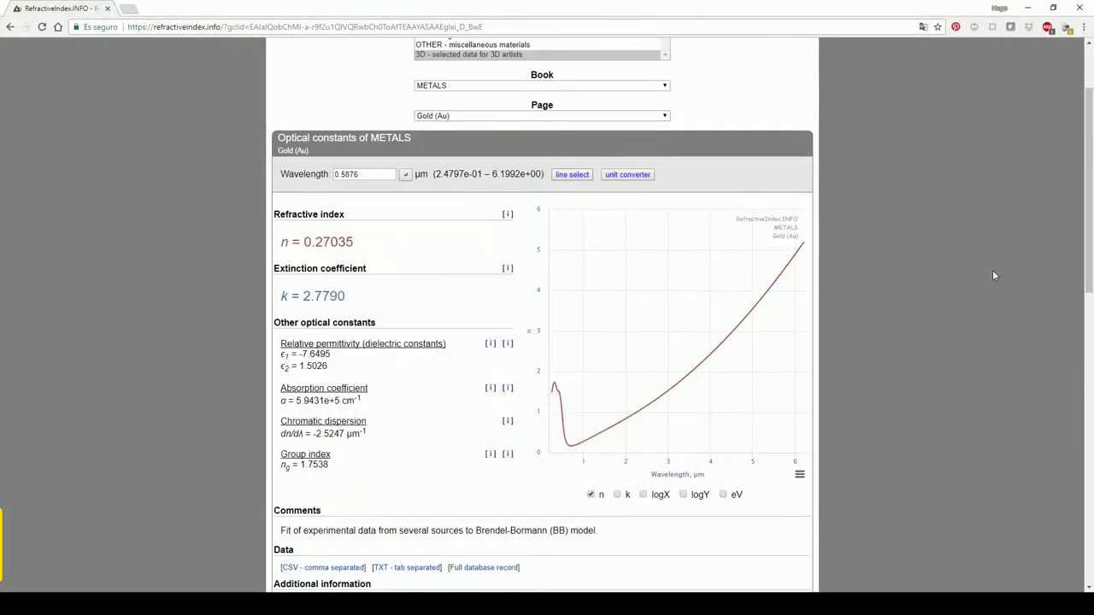
Keep METALS as the material book on RefractiveIndex.INFO and scroll to the Gold data
scroll(941, 228, "up", 2)
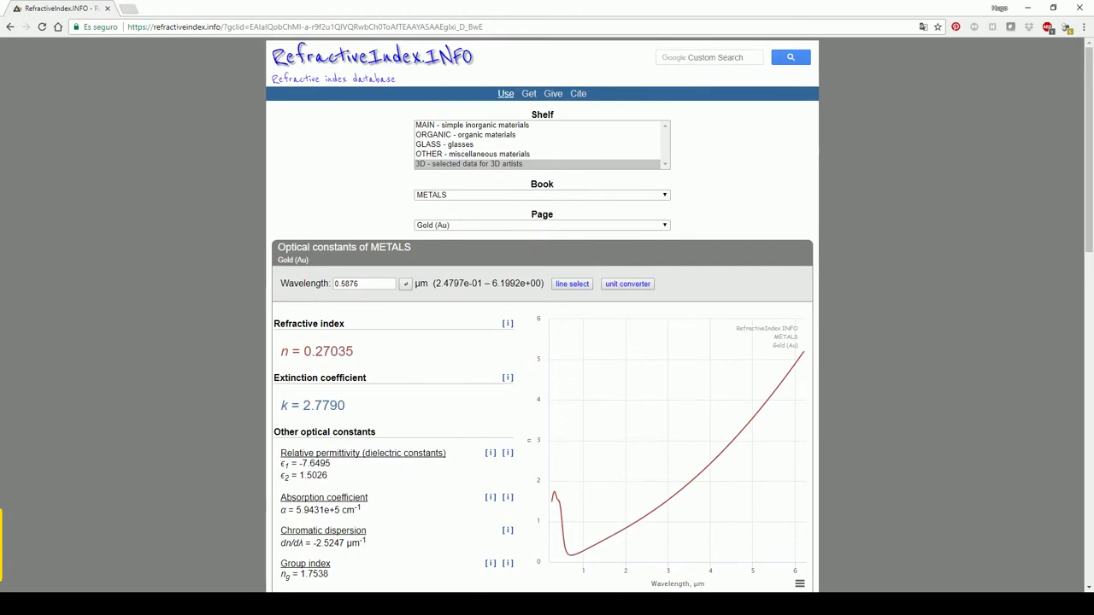
left_click(573, 196)
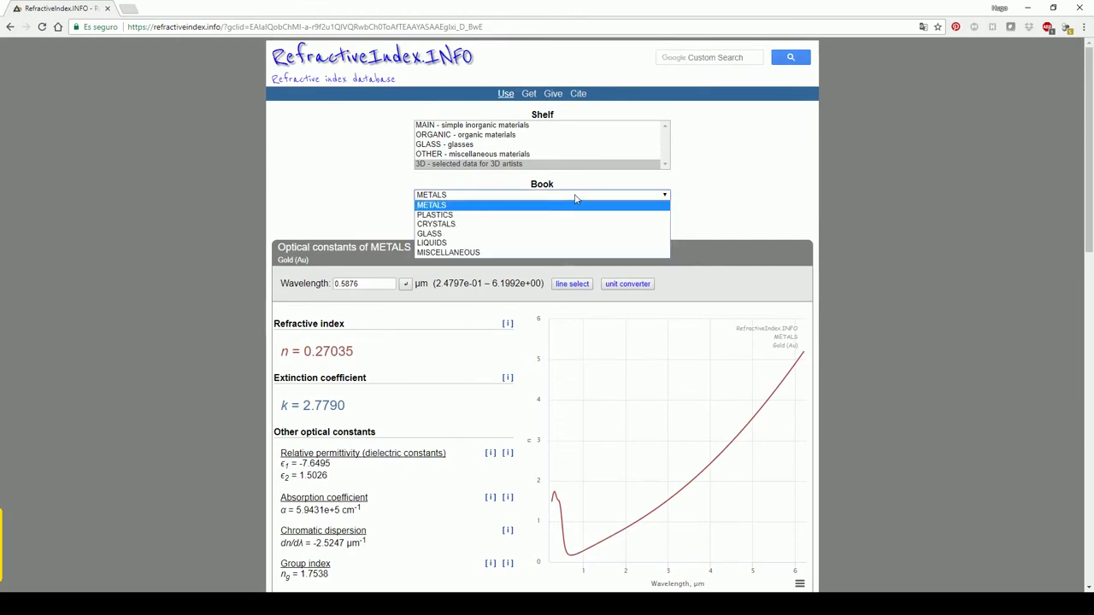
left_click(822, 199)
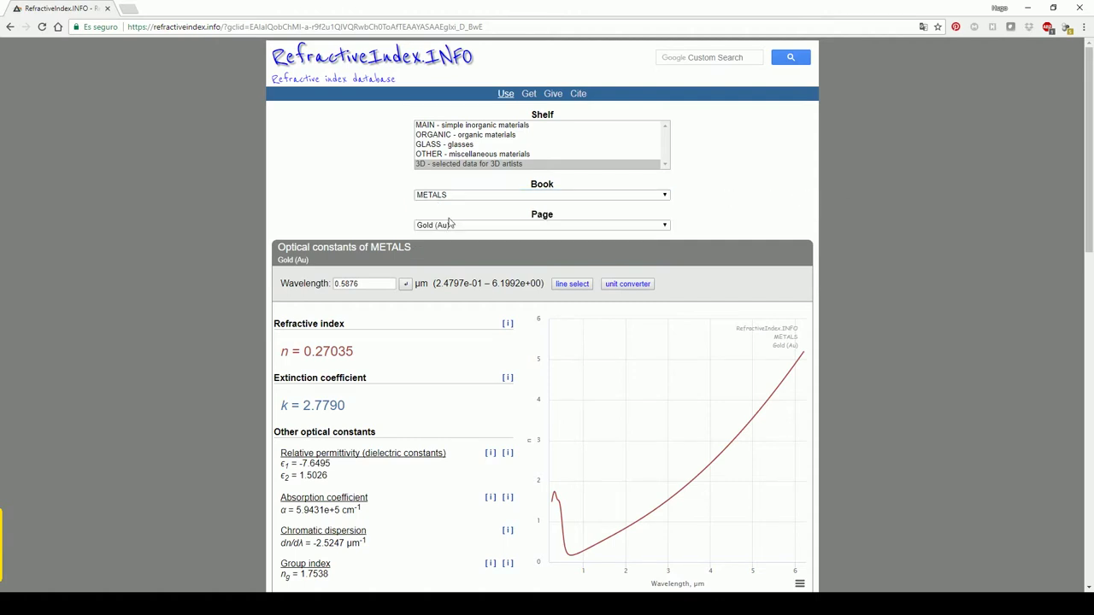
scroll(906, 231, "down", 1)
scroll(526, 151, "down", 1)
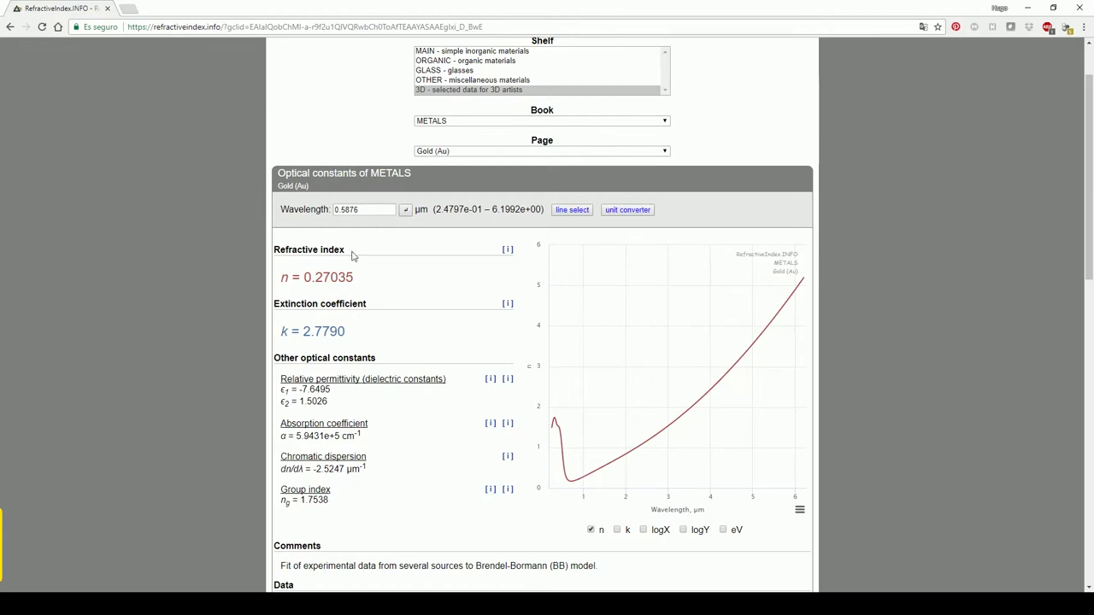
Select gold's n value 0.27035 and k value 2.7790, then minimize the browser
left_click_drag(356, 277, 313, 278)
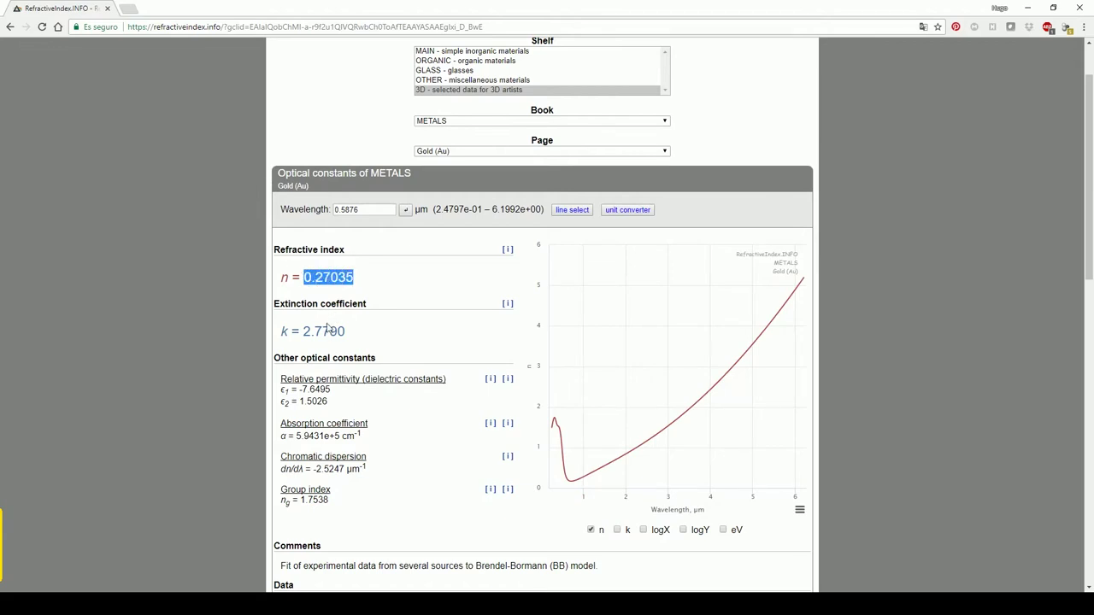
mouse_move(273, 310)
left_mouse_down()
mouse_move(373, 308)
mouse_move(341, 332)
mouse_move(302, 332)
left_mouse_up()
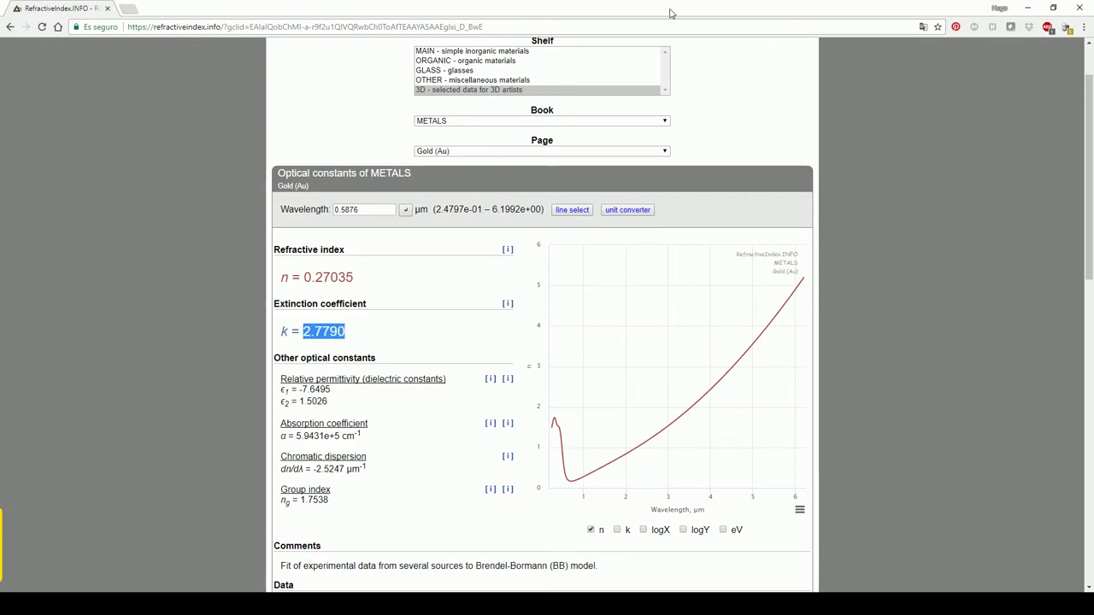
left_click(1027, 7)
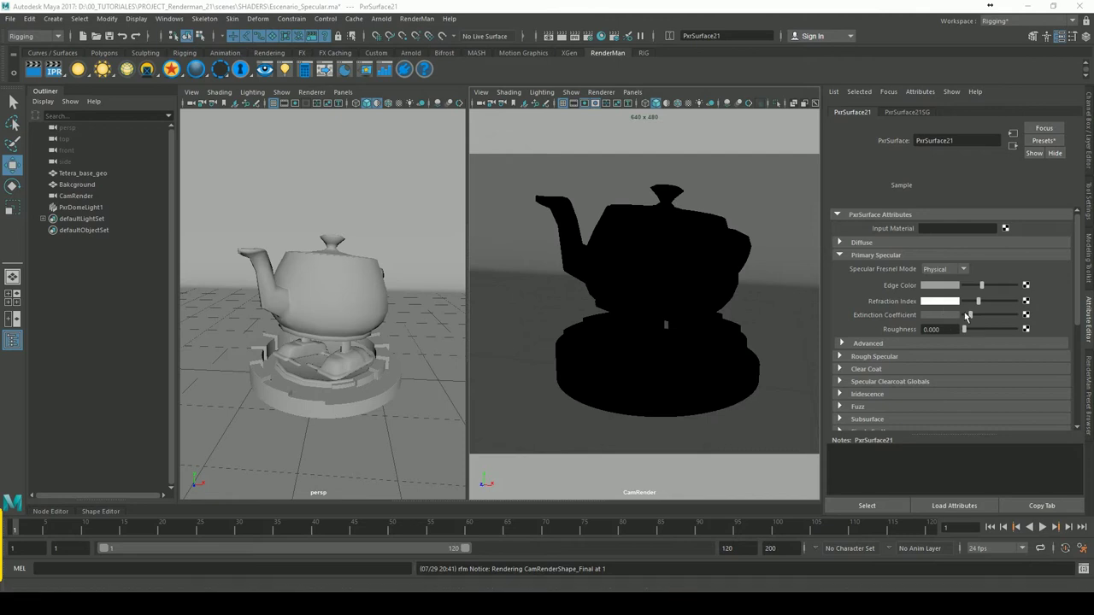
Set Extinction Coefficient to 2.779 and Refraction Index to 25, brighten Edge Color, and restart IPR
left_click(937, 318)
type("2.779")
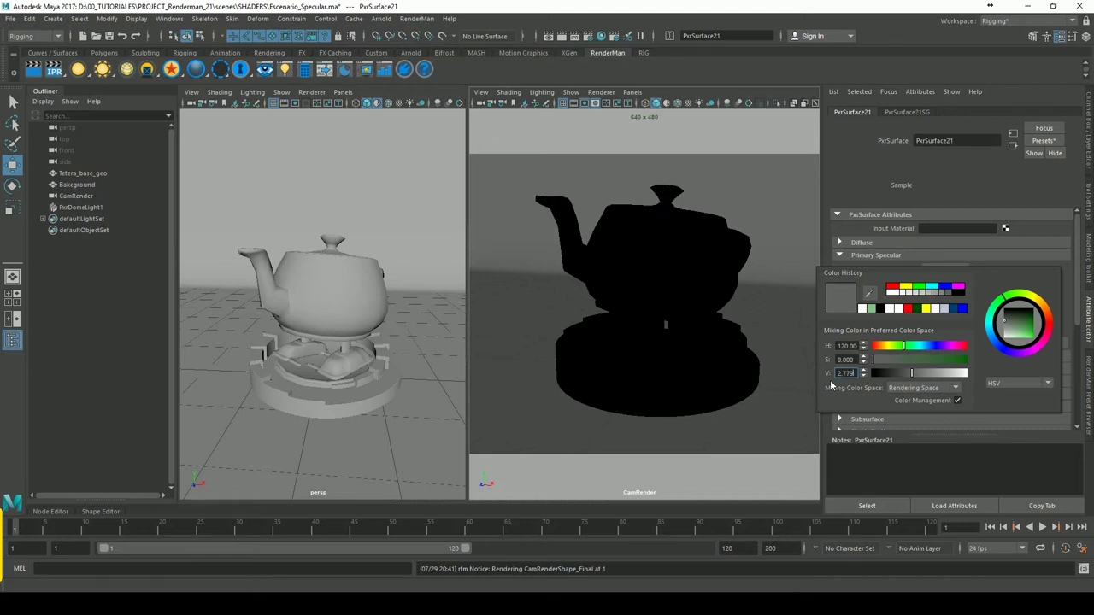
key("Return")
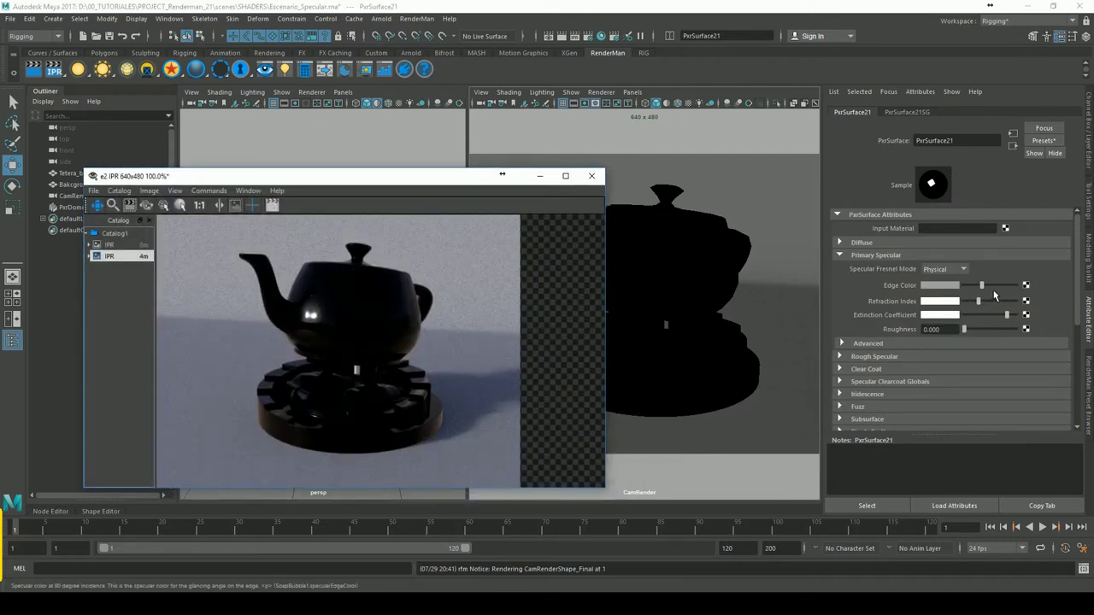
left_click_drag(994, 296, 1007, 295)
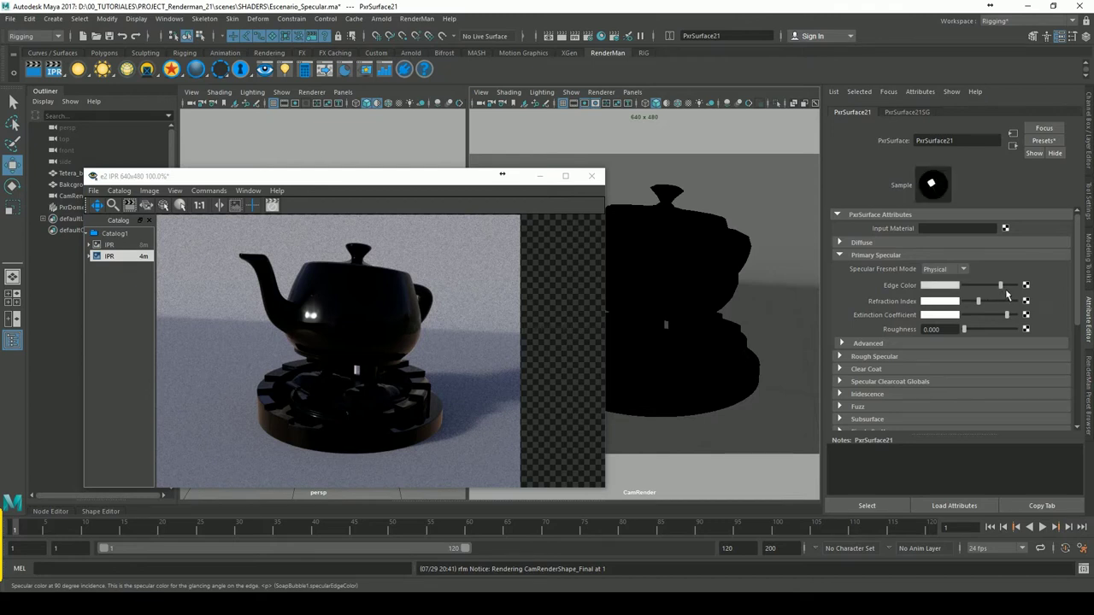
left_click(951, 302)
type("2.5")
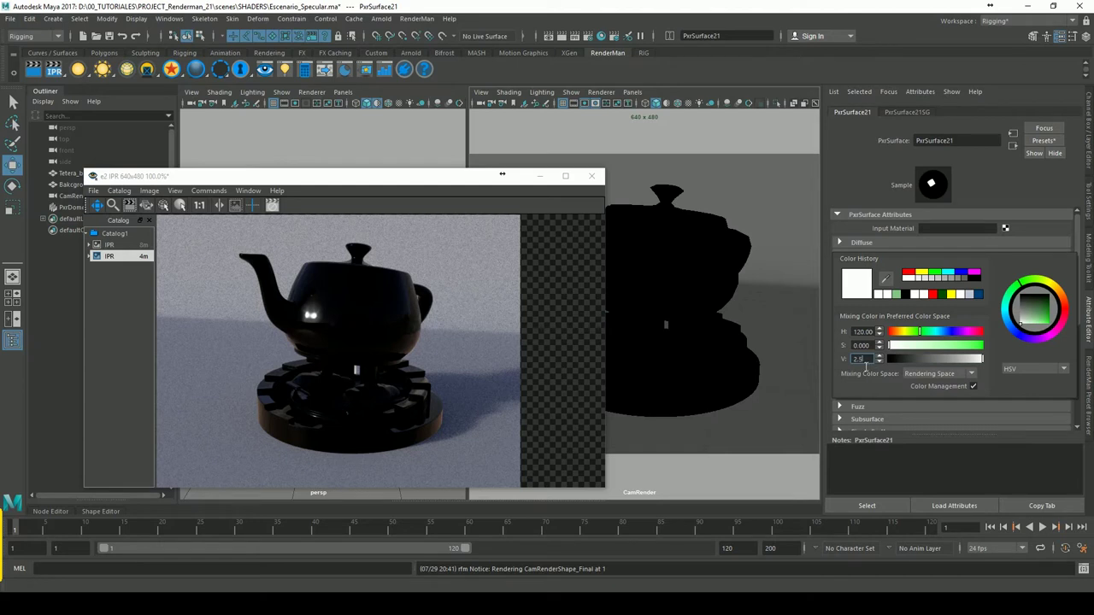
key("Return")
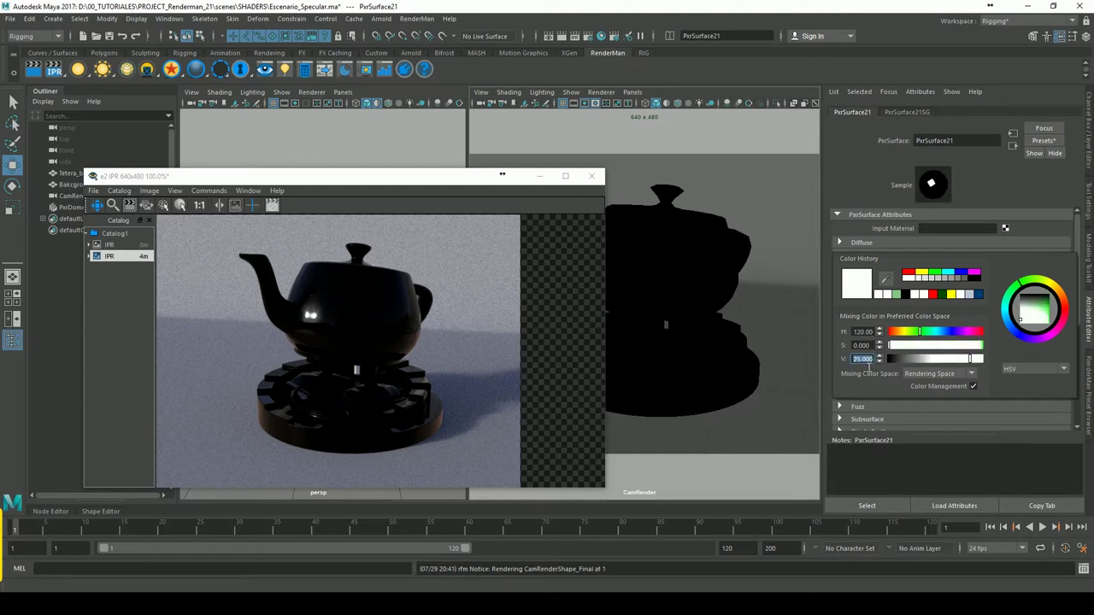
left_click(57, 76)
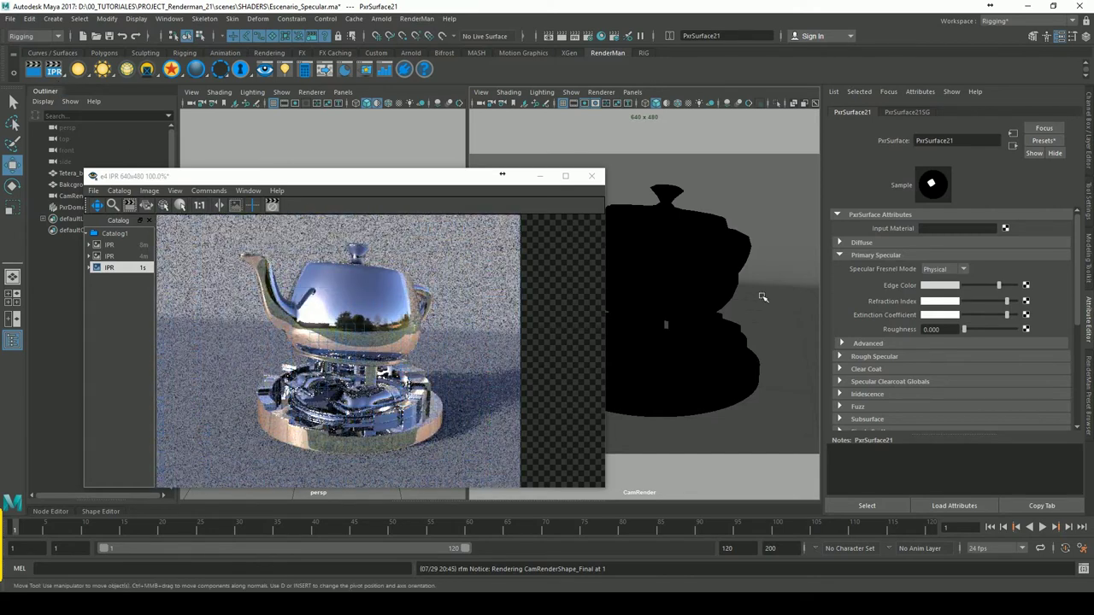
Make the Extinction Coefficient a saturated dark gold with hue 32.308
left_click(941, 314)
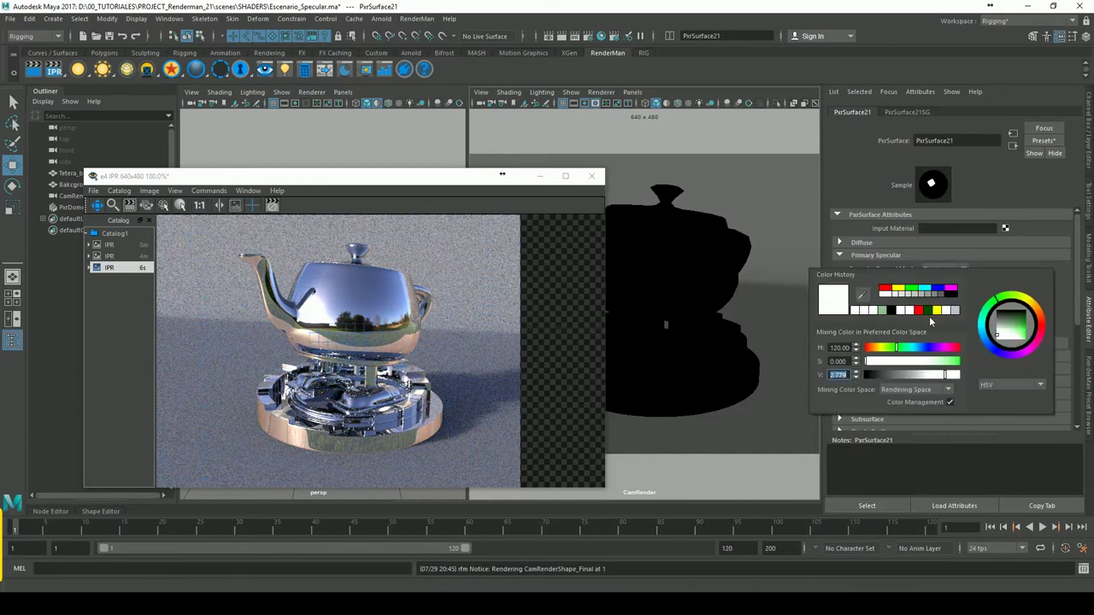
left_click(876, 349)
left_click(955, 362)
left_click_drag(954, 374, 913, 377)
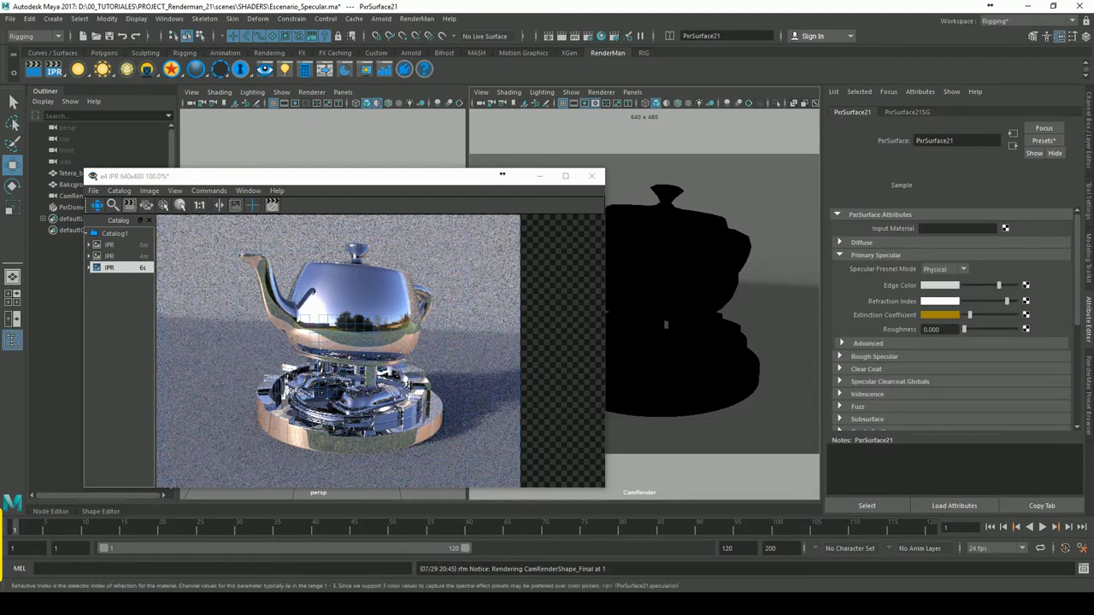
Change the Refraction Index colour value to 1, then to 37
left_click(955, 301)
double_click(862, 363)
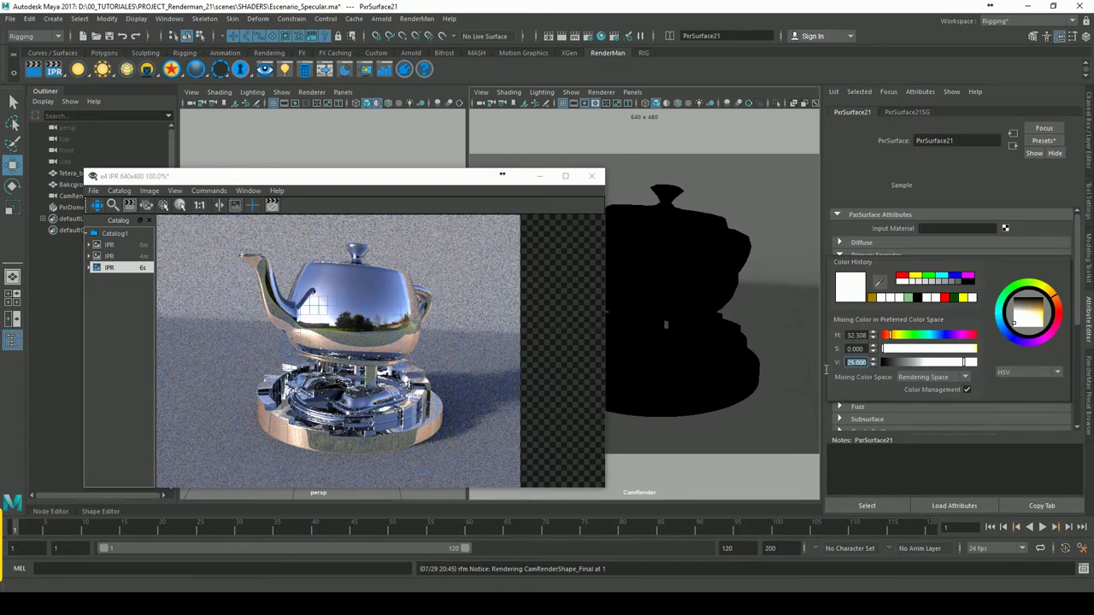
type("1")
key("Return")
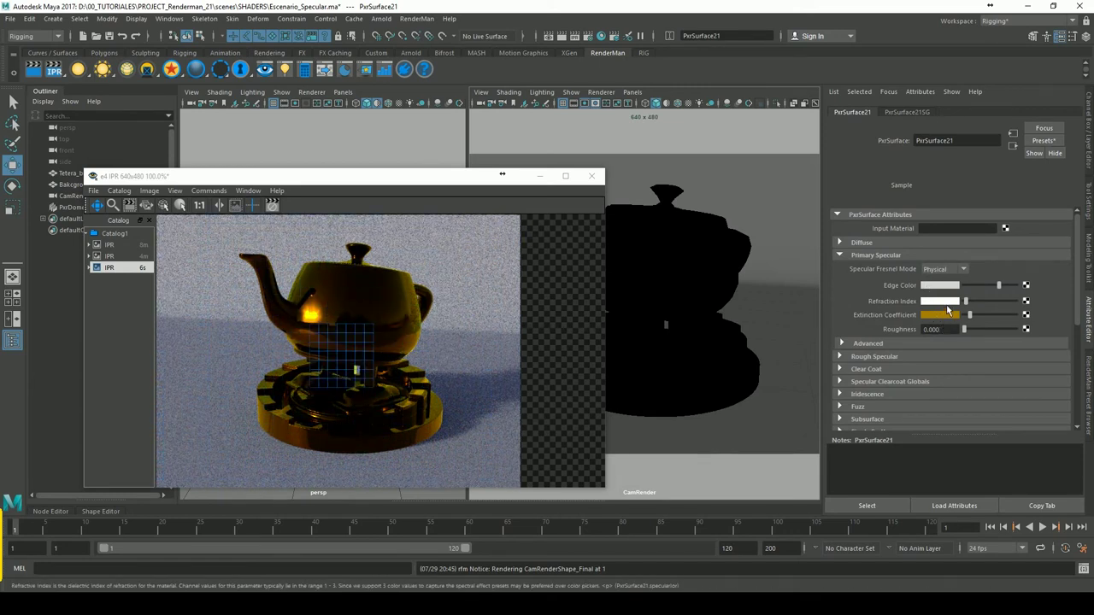
left_click(933, 316)
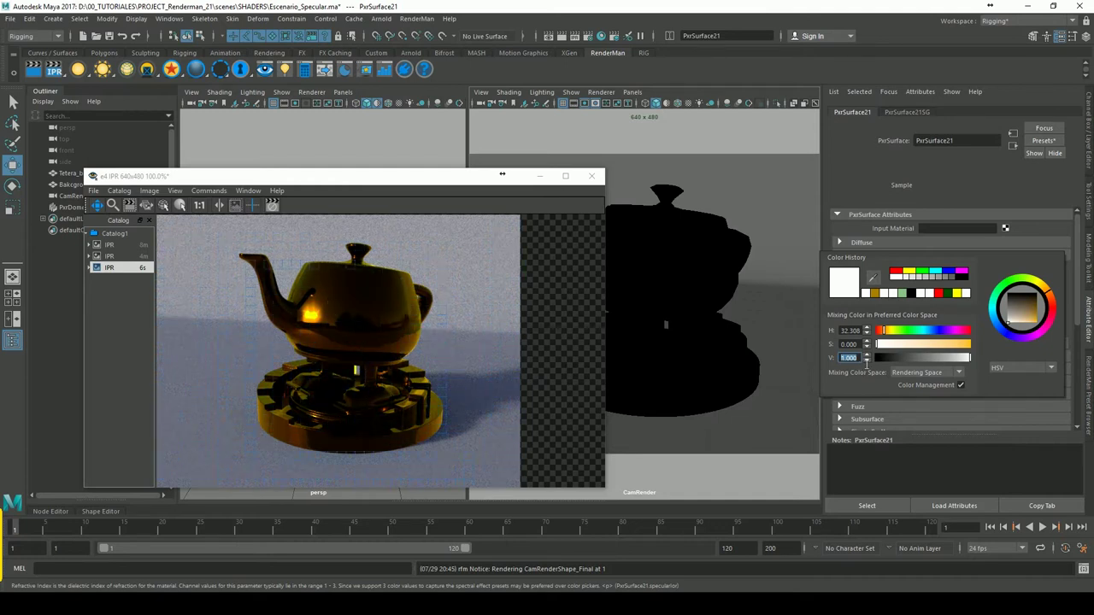
type("37")
key("Return")
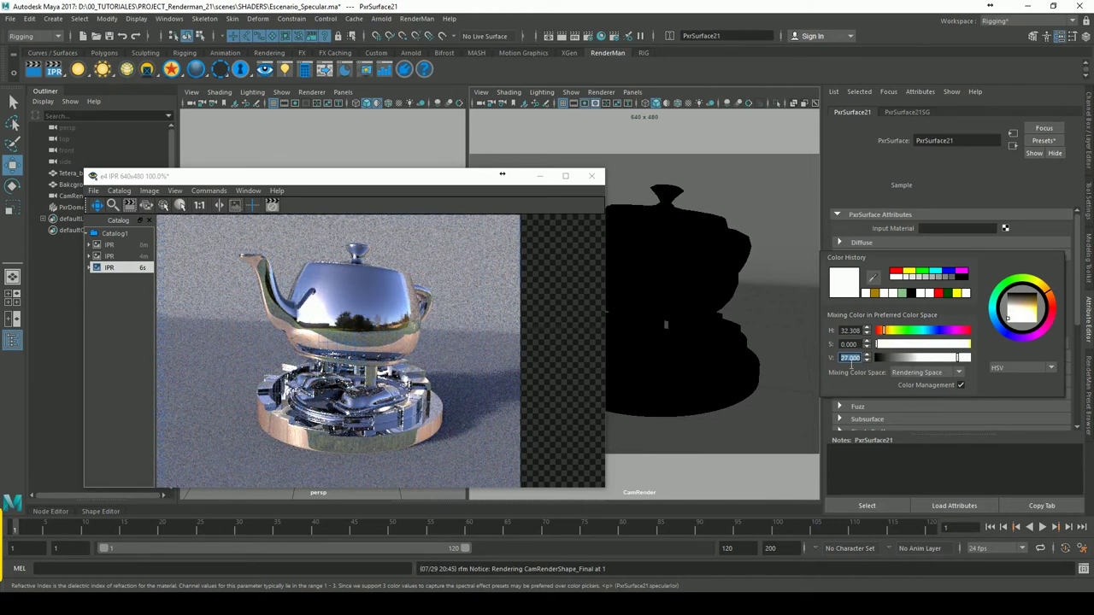
left_click(846, 358)
key("Return")
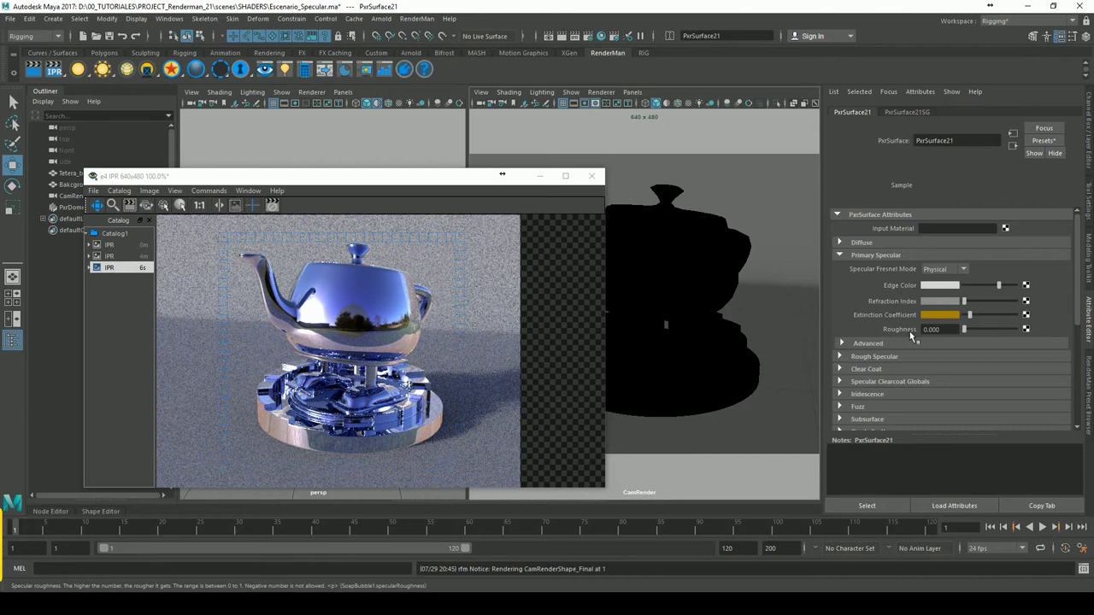
Brighten the Extinction Coefficient to yellow and set Edge Color to the earlier gold
left_click(938, 315)
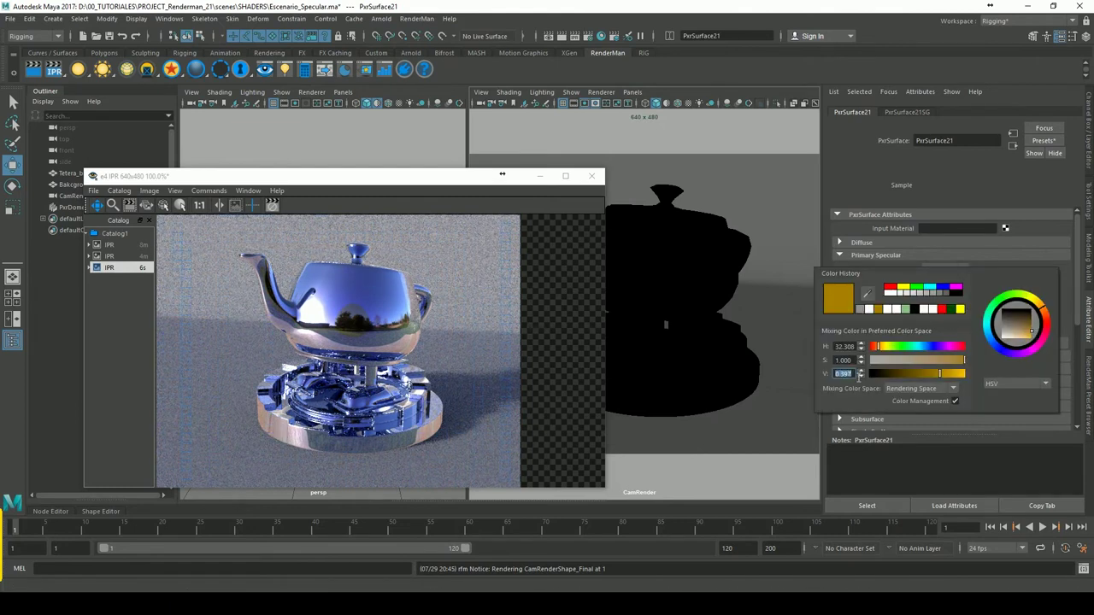
double_click(846, 373)
key("Return")
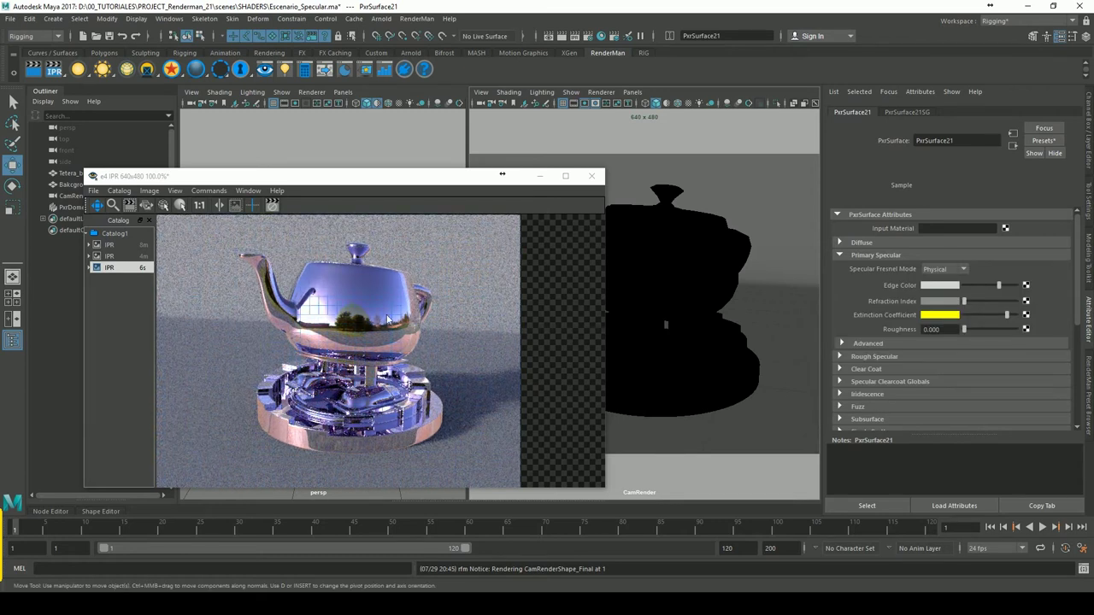
left_click(949, 284)
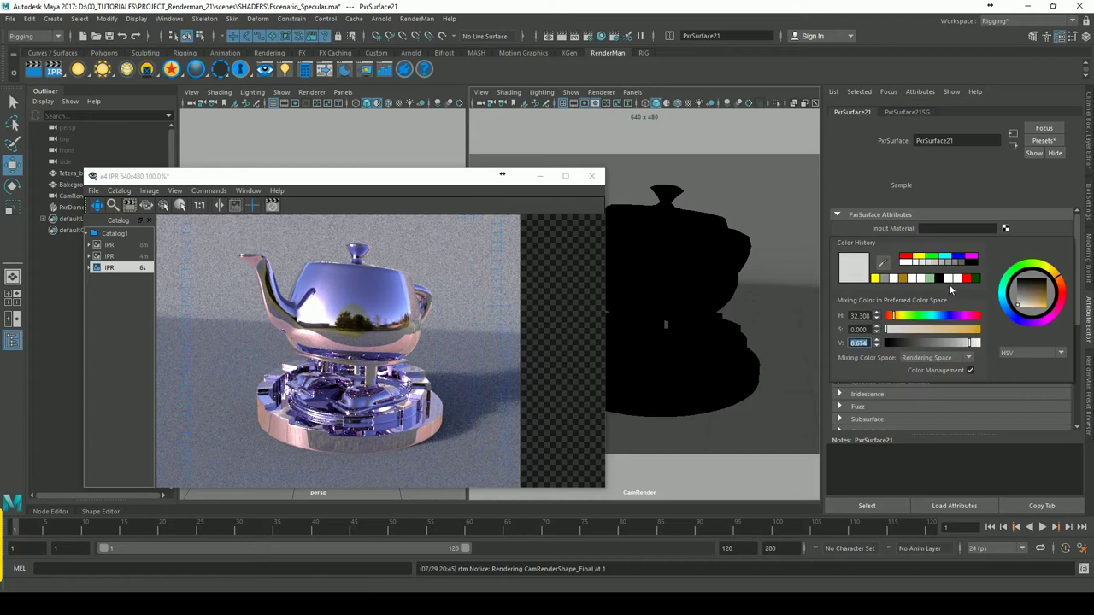
left_click(902, 279)
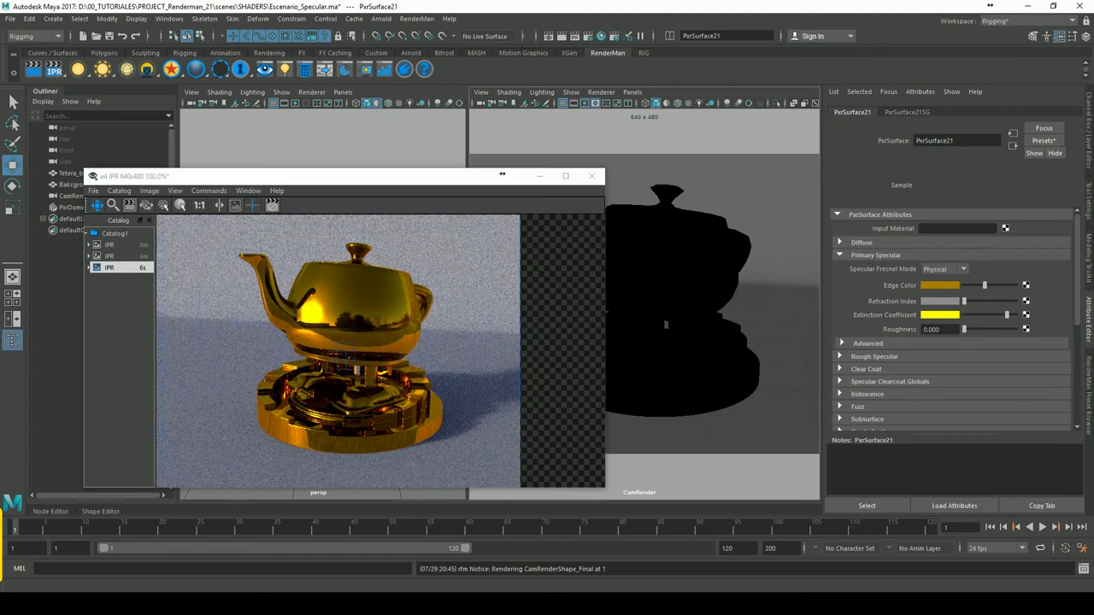
Set specular Roughness to 0.3, make Edge Color paler copper, and show the Advanced settings
left_click_drag(985, 286, 1004, 291)
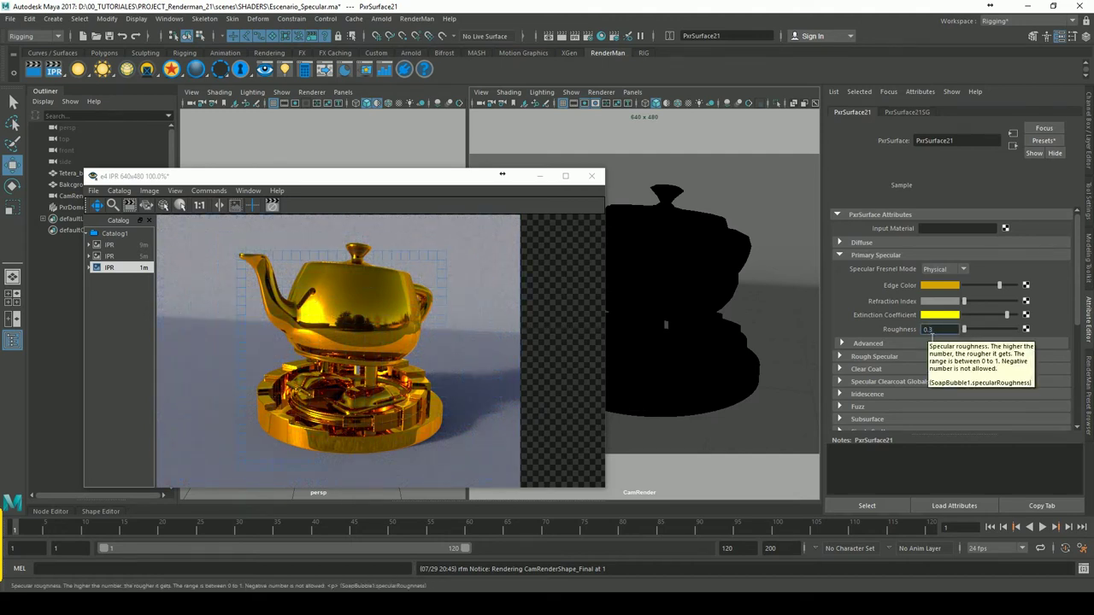
key("Return")
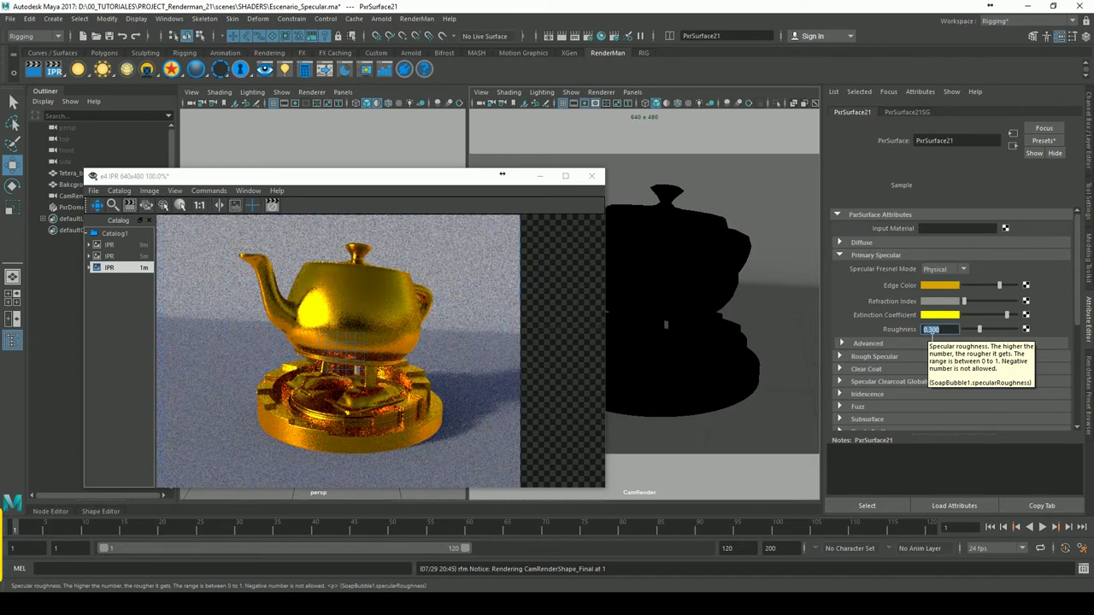
left_click(952, 287)
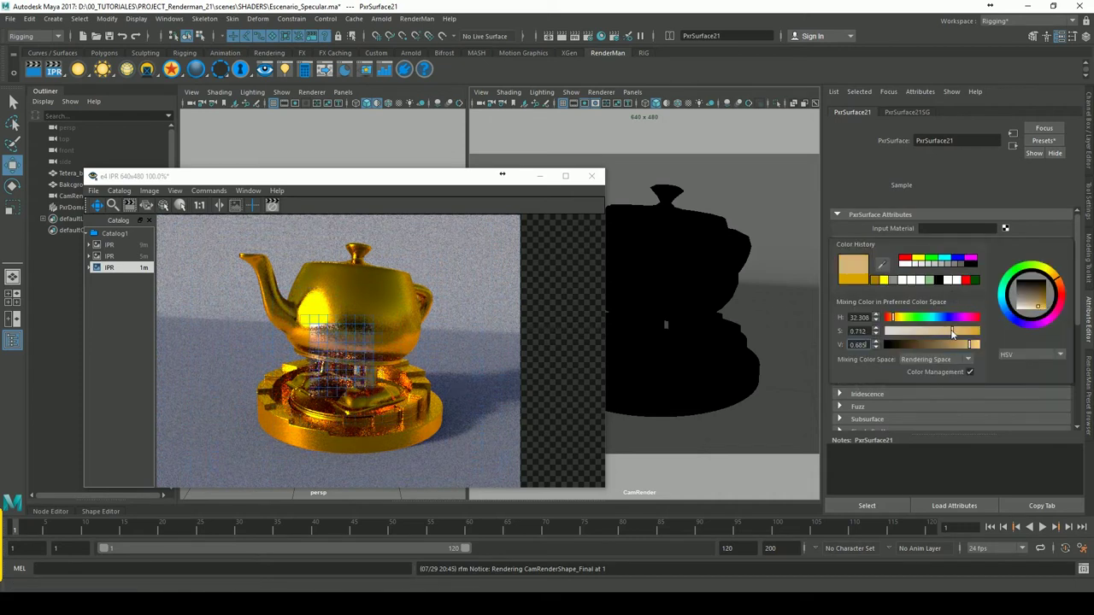
left_click(955, 331)
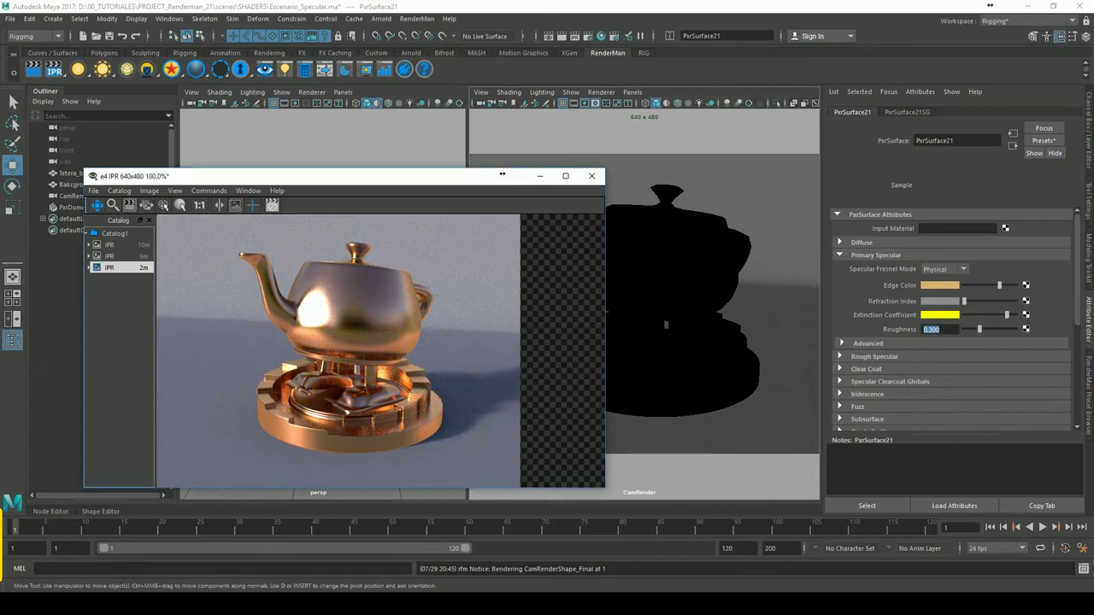
left_click(843, 345)
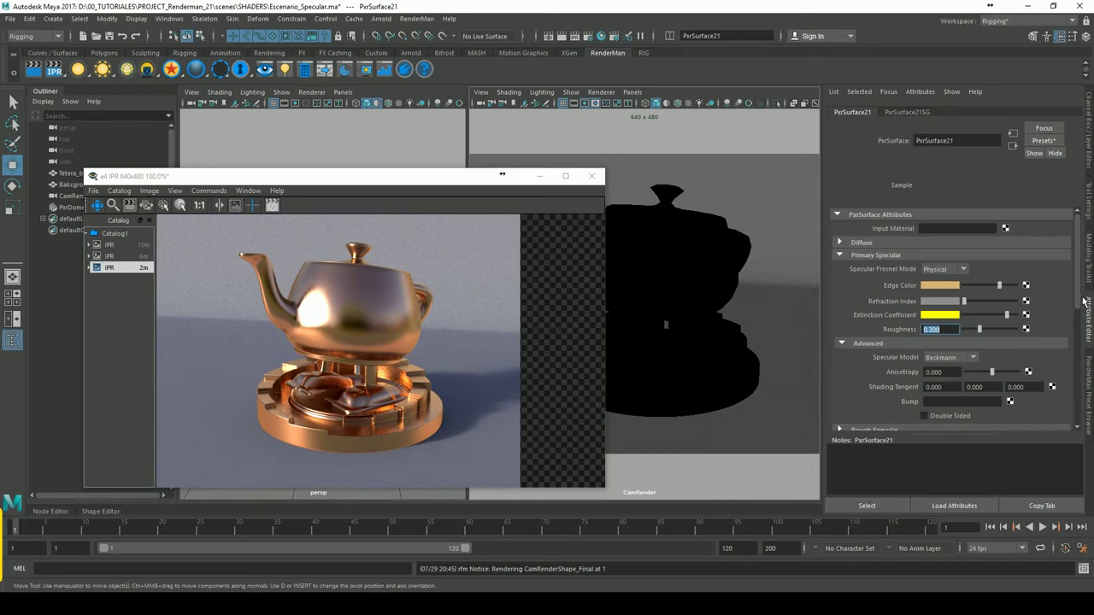
Change the Advanced Specular Model dropdown from Beckmann to Ggx
left_click_drag(1086, 301, 1082, 342)
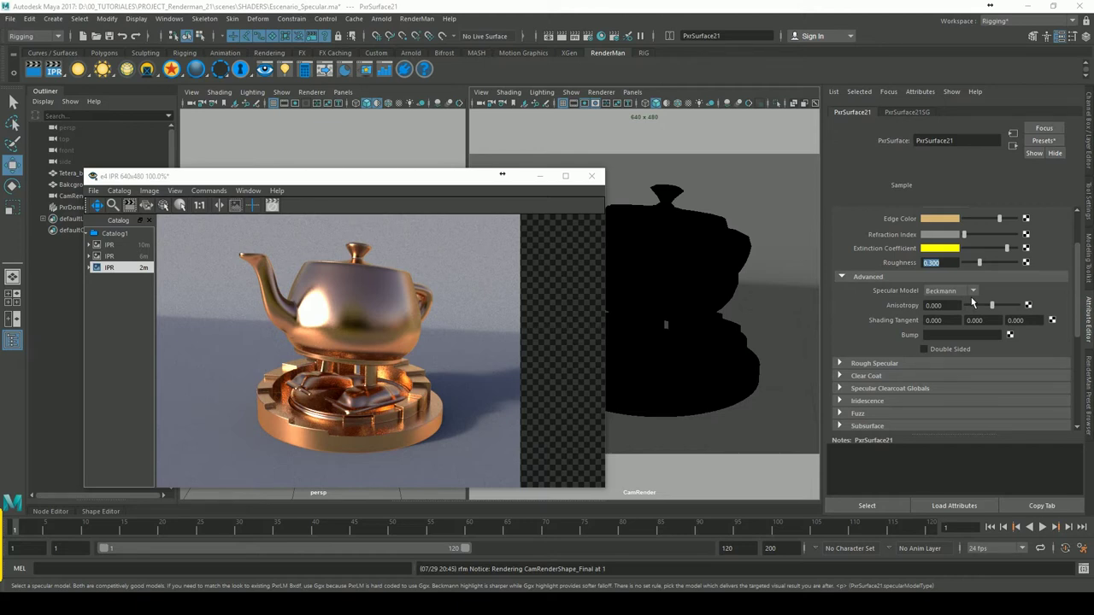
left_click(963, 293)
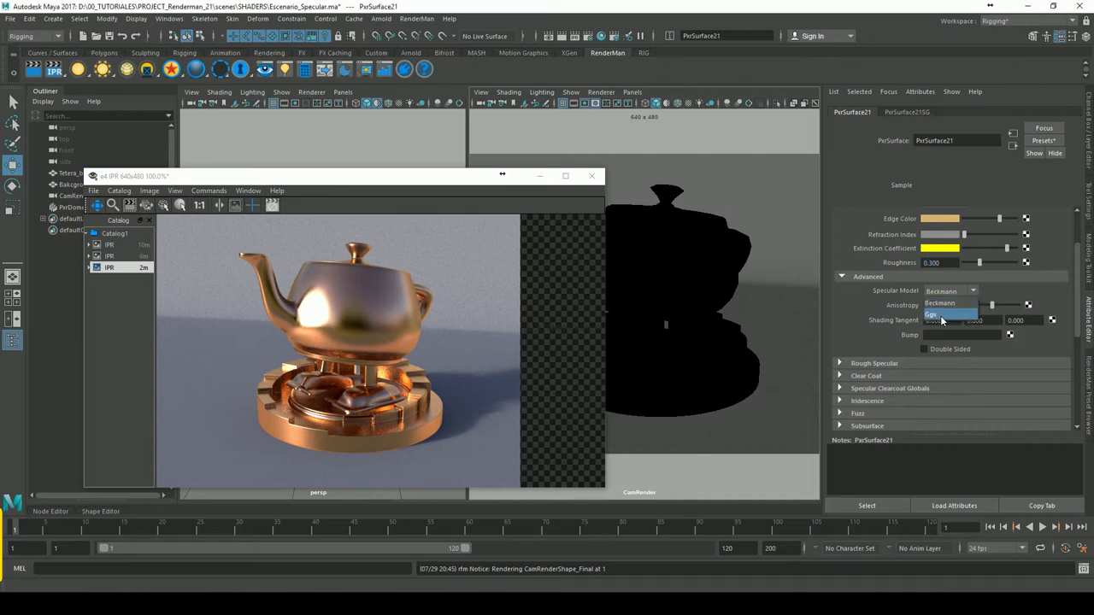
left_click(932, 317)
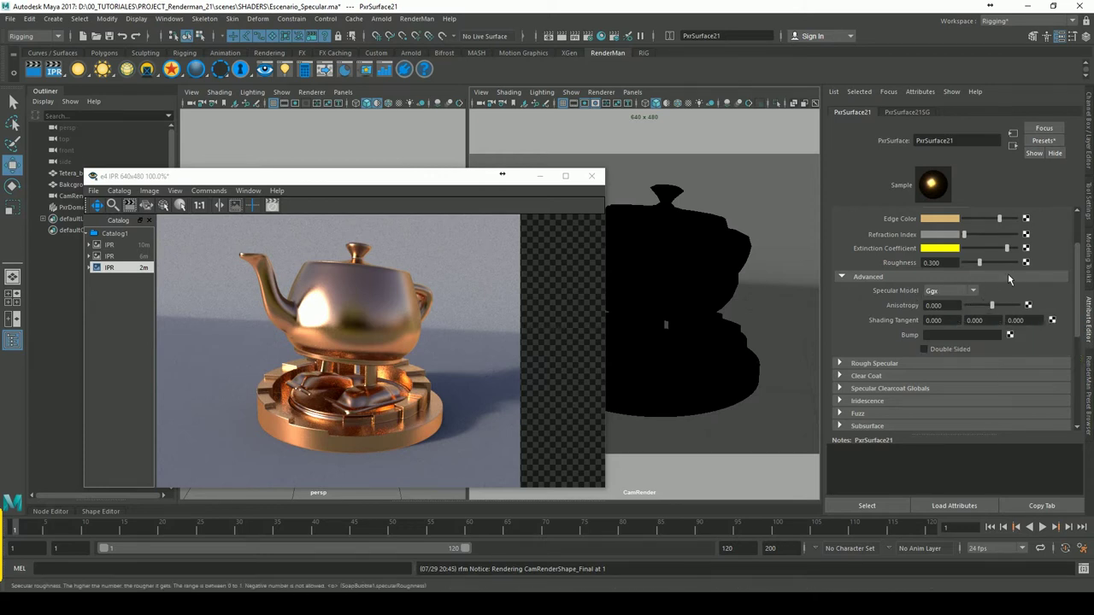
left_click(981, 296)
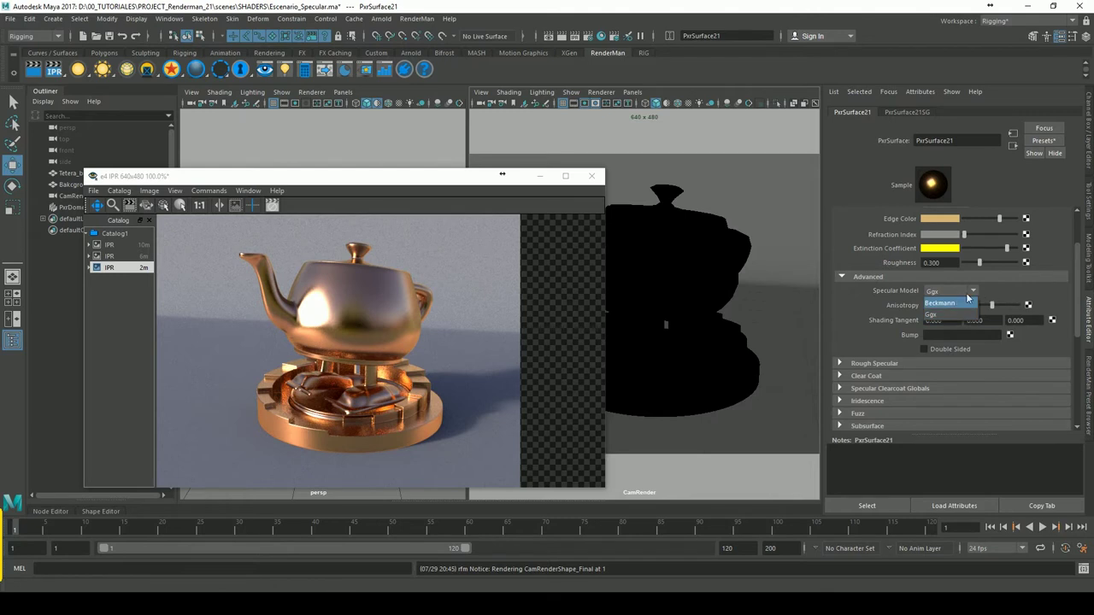
left_click(940, 316)
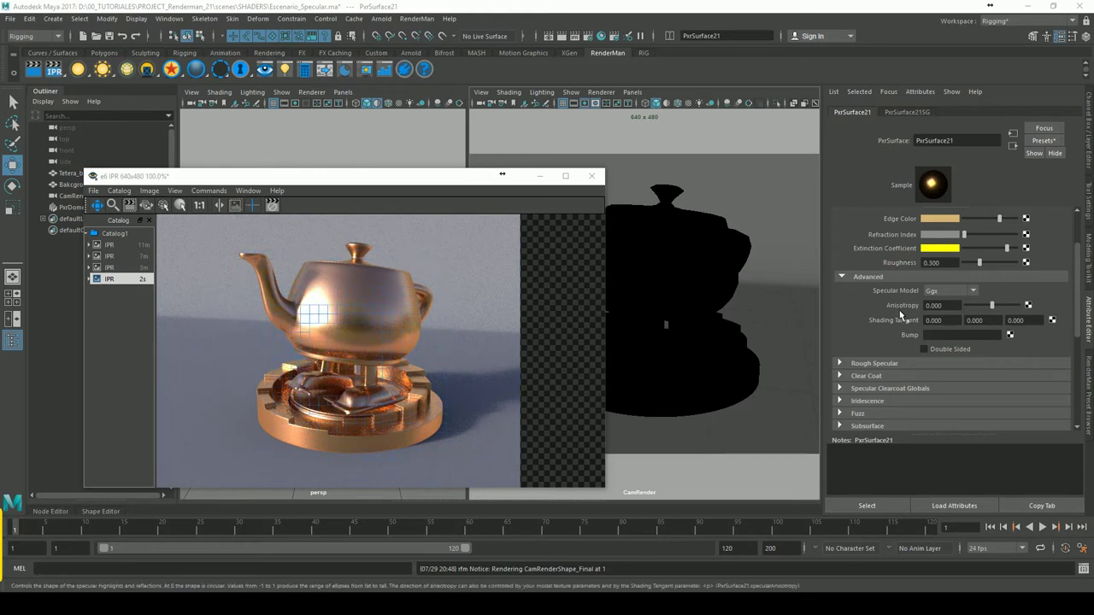
Raise specular Anisotropy to 0.663 and watch the IPR window update
left_click_drag(951, 312, 922, 312)
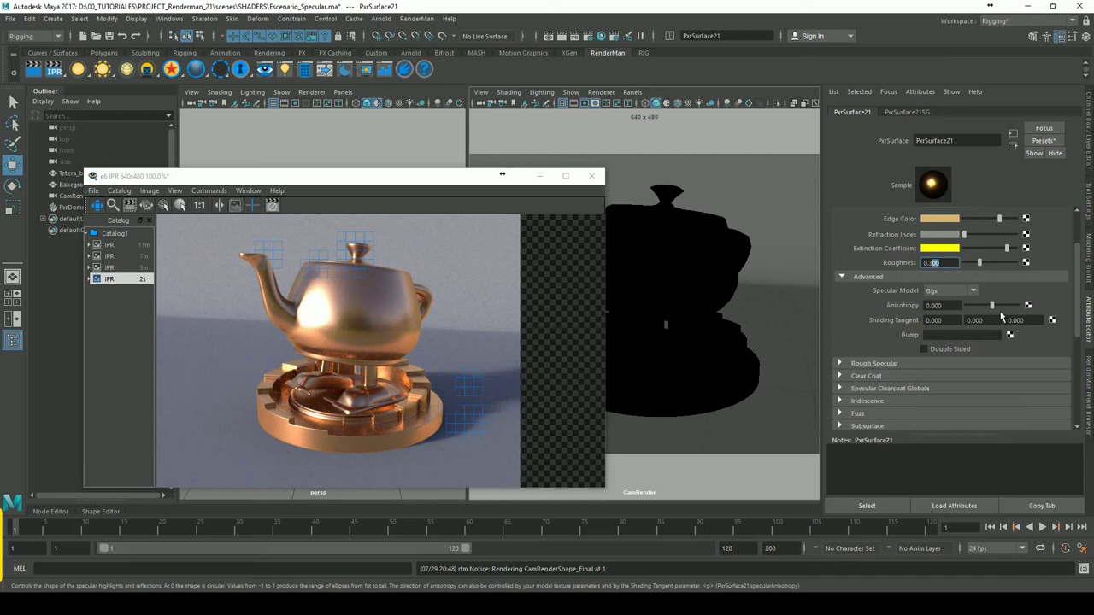
left_click_drag(998, 312, 1017, 314)
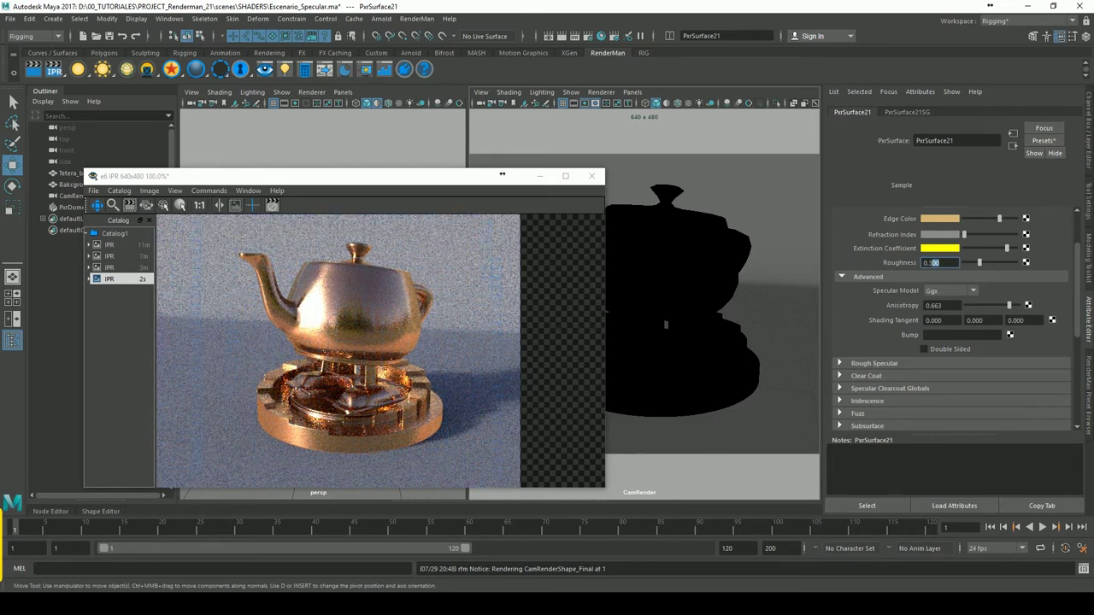
left_click(386, 352)
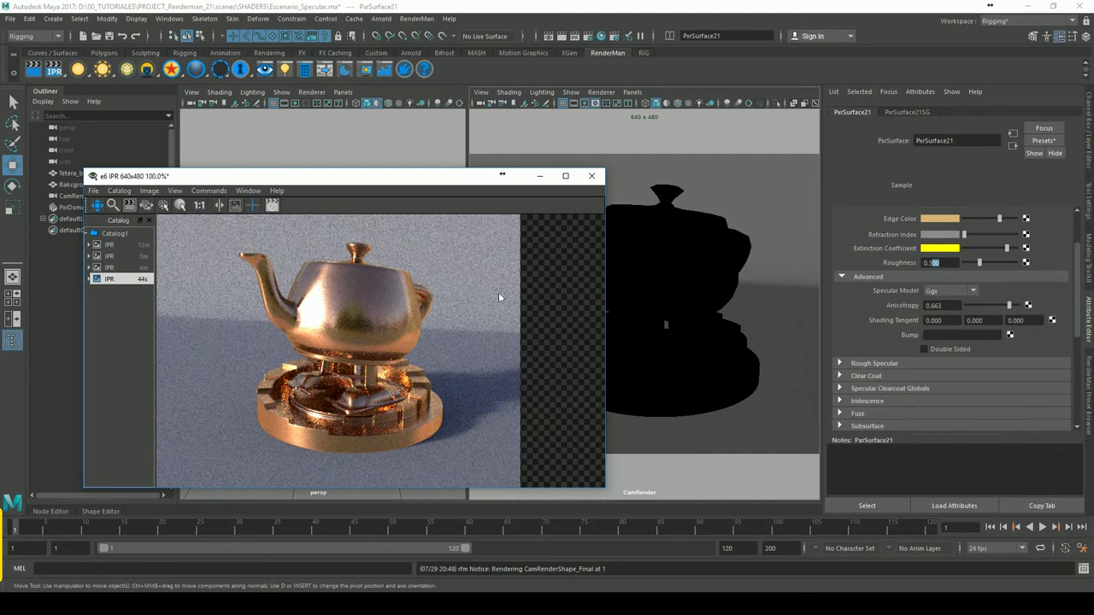
Close the IPR without saving and hide PxrDomeLight1
left_click(591, 177)
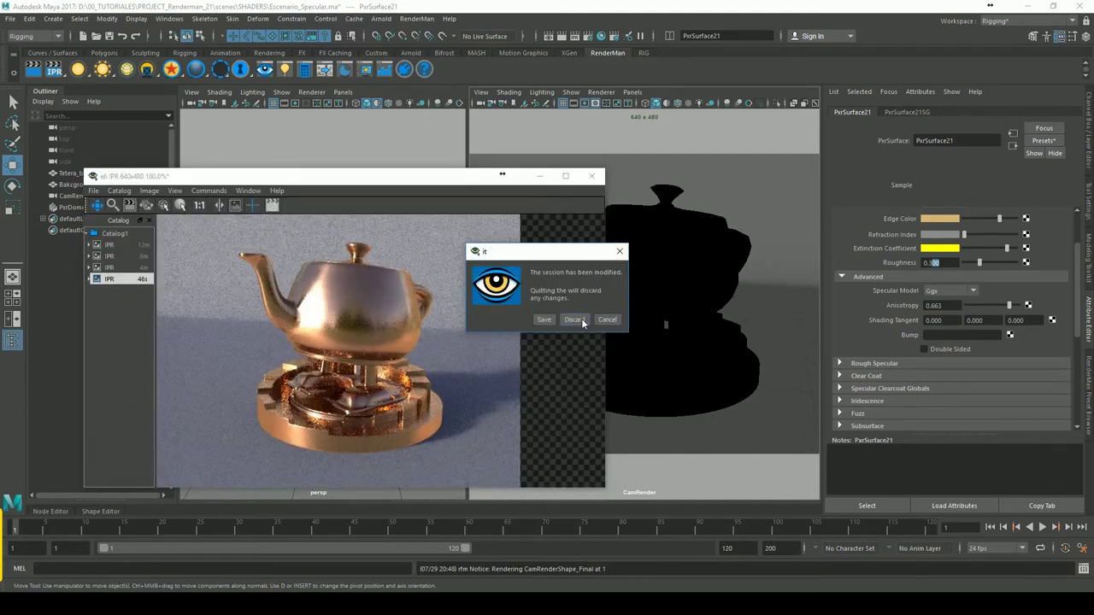
left_click(575, 322)
scroll(377, 266, "down", 5)
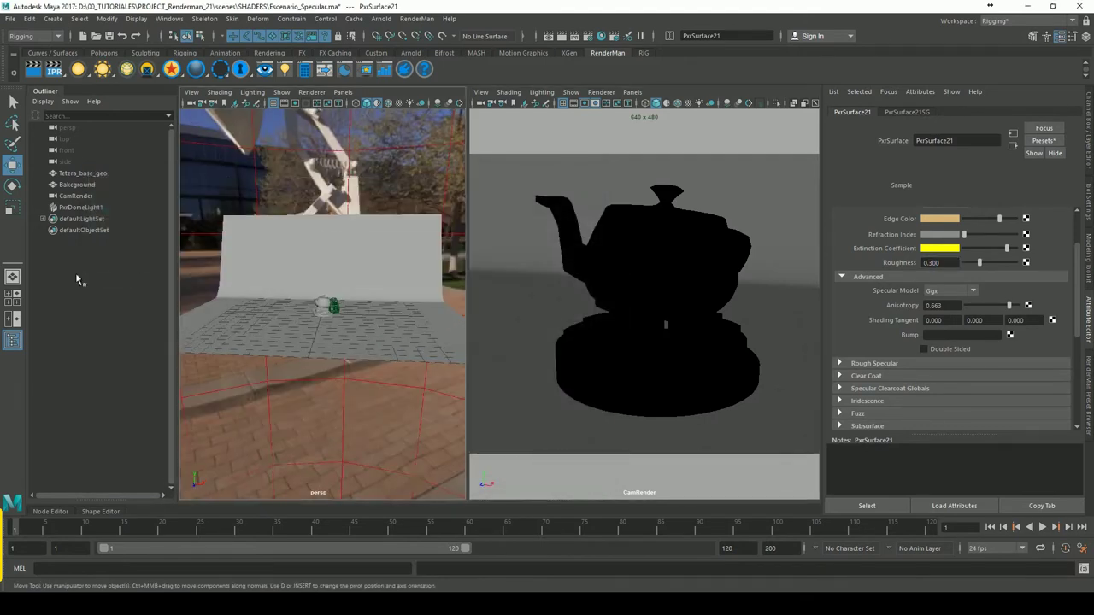
left_click(402, 194)
key("h")
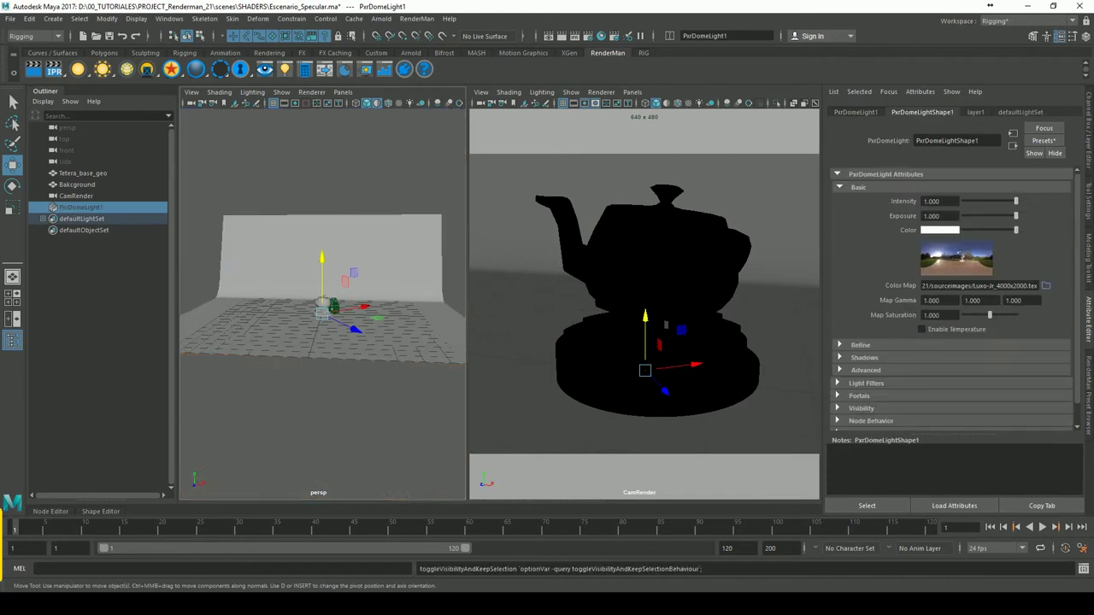
Create a PxrDiskLight and scale it up to about 4.3
right_click(87, 74)
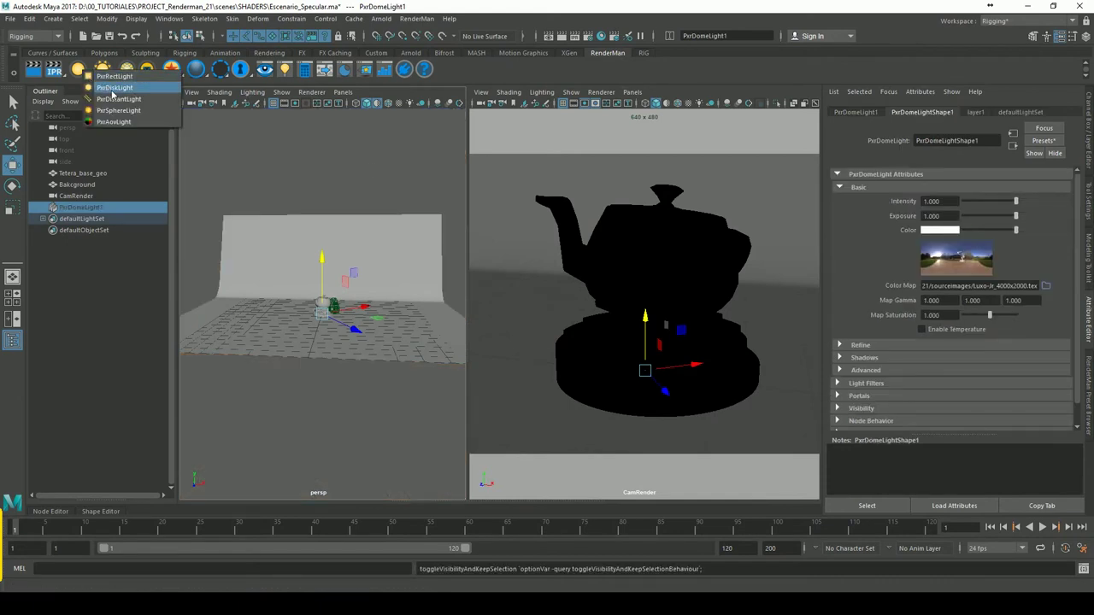
left_click(113, 88)
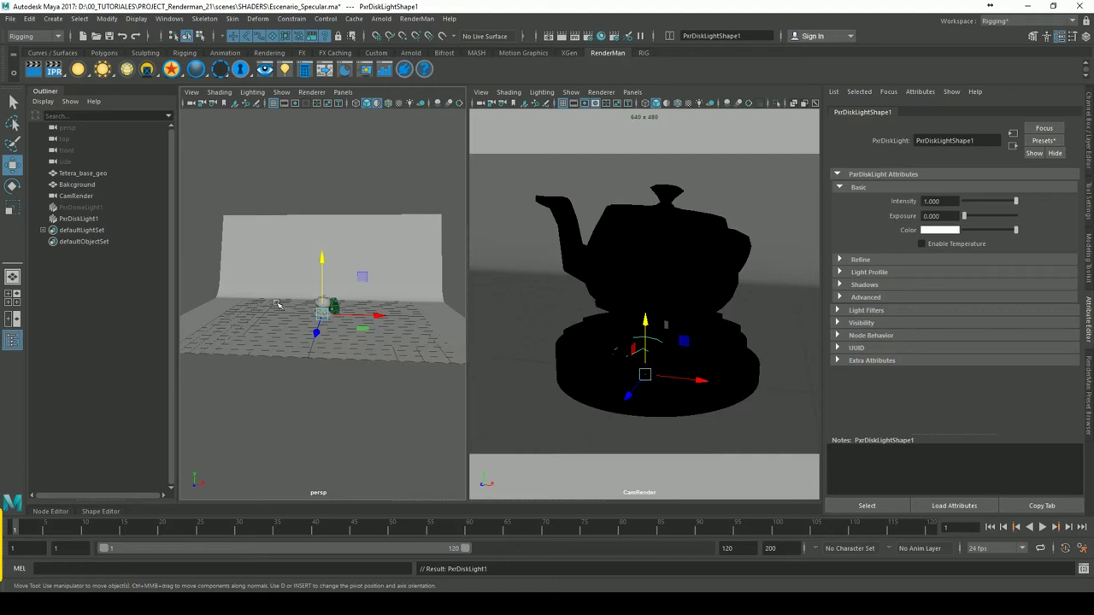
left_click(12, 208)
left_click_drag(321, 315, 401, 315)
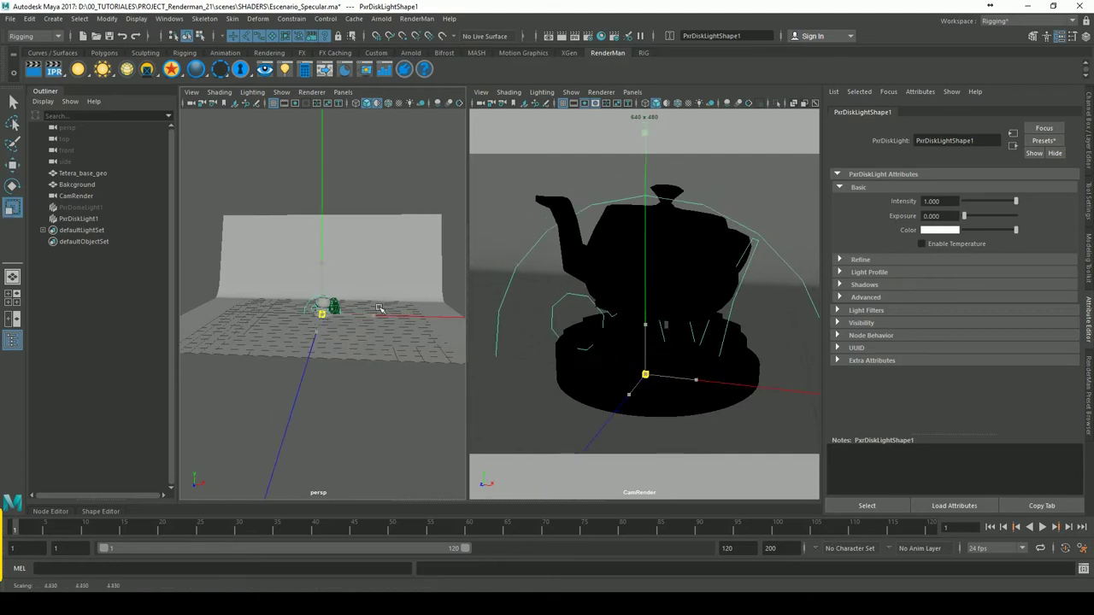
Aim the disk light at the teapot by looking through it, then restart IPR from persp
left_click(342, 93)
mouse_move(394, 115)
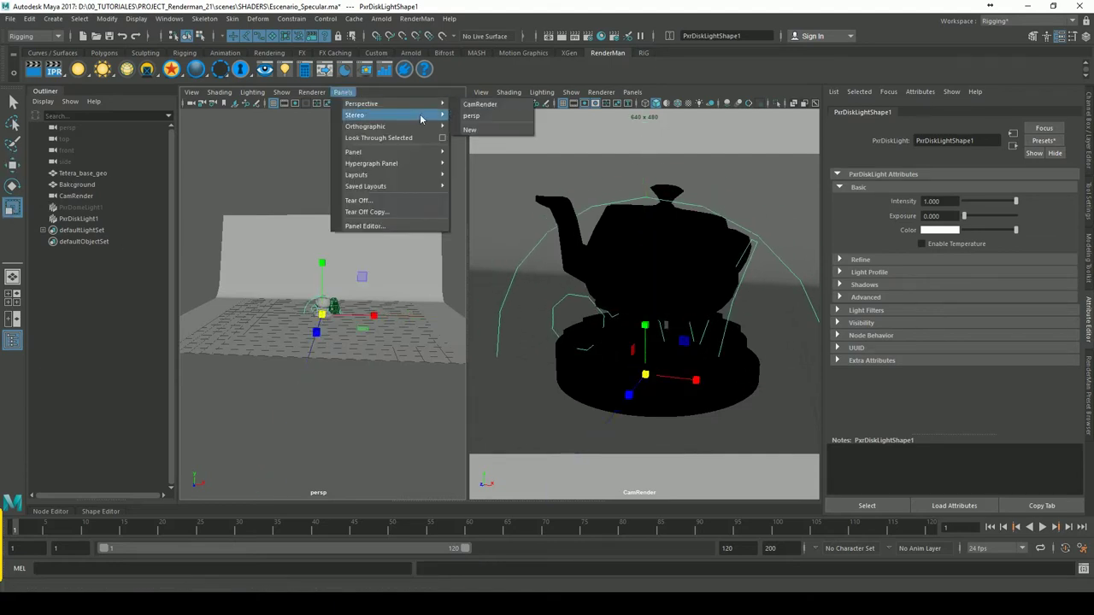
left_click(388, 139)
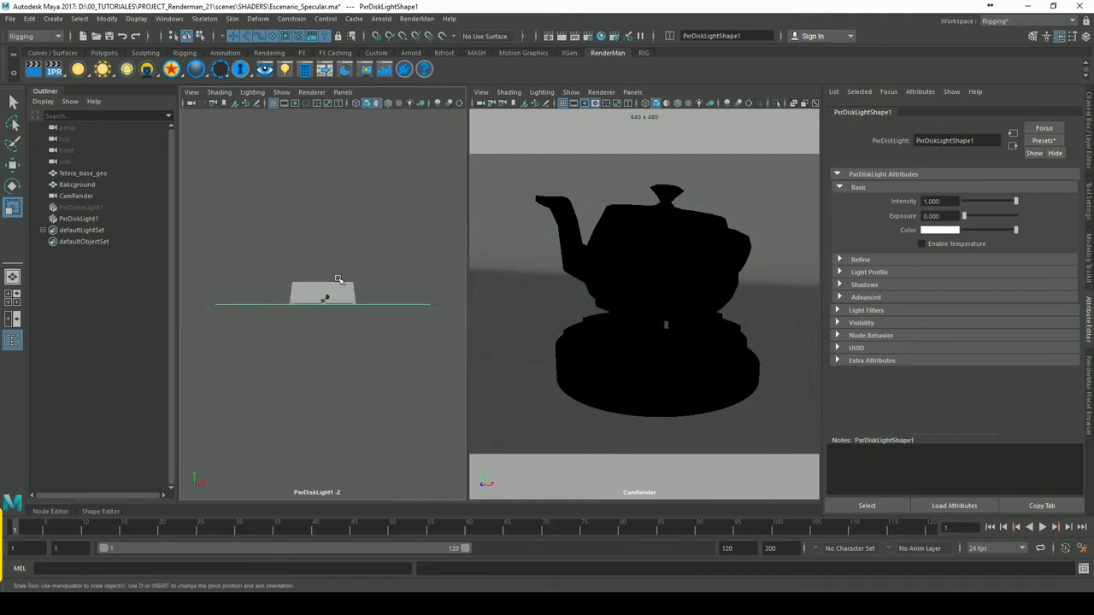
scroll(322, 341, "up", 3)
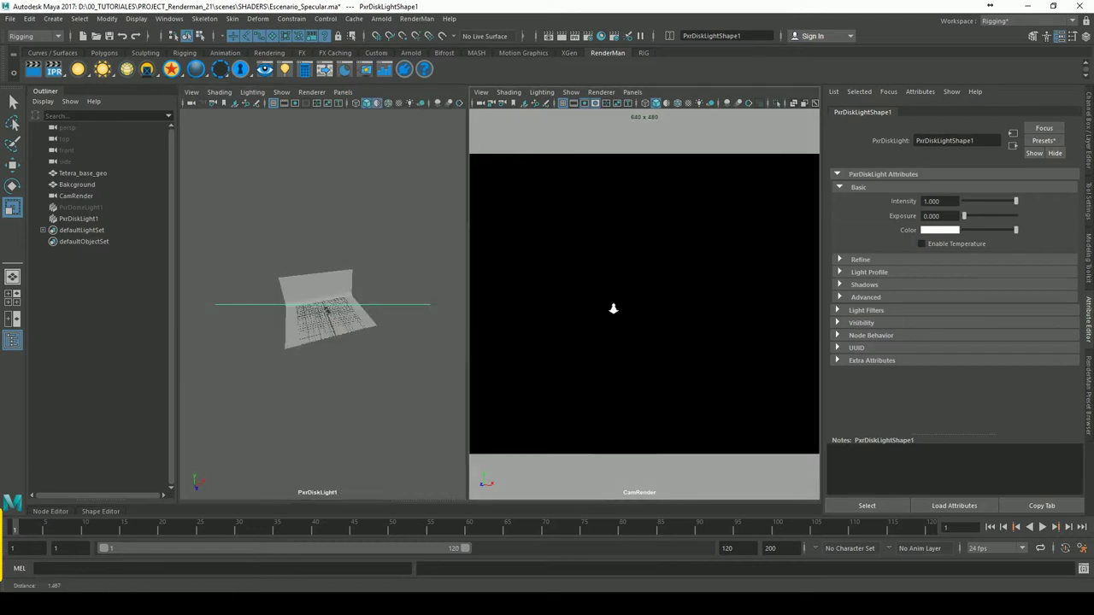
left_click_drag(420, 305, 484, 298, "alt")
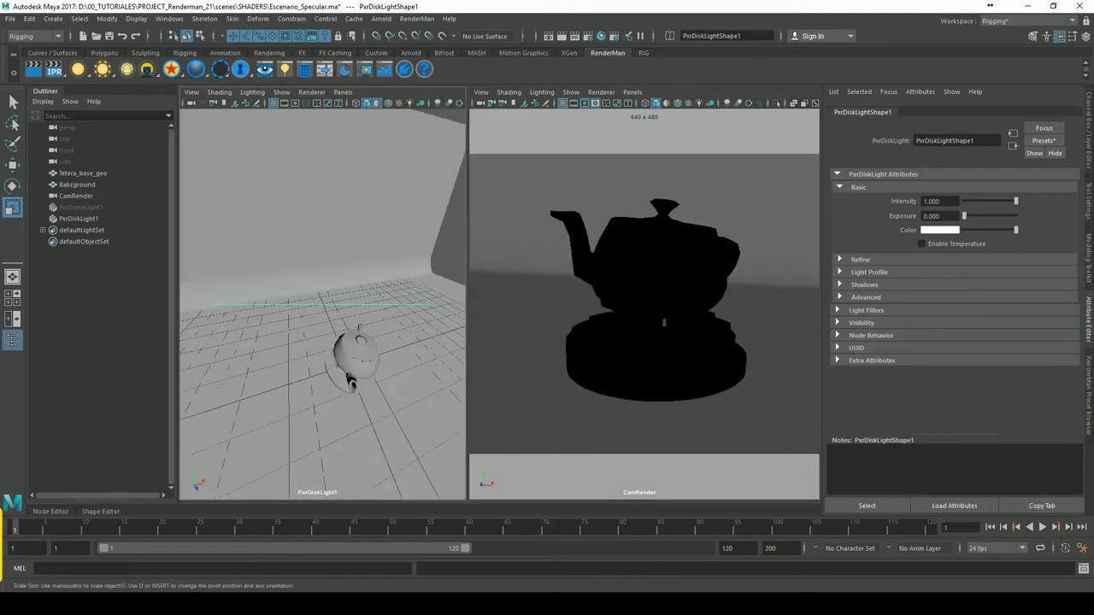
mouse_move(261, 325)
left_mouse_down("alt")
mouse_move(328, 341)
mouse_move(345, 248)
left_mouse_up("alt")
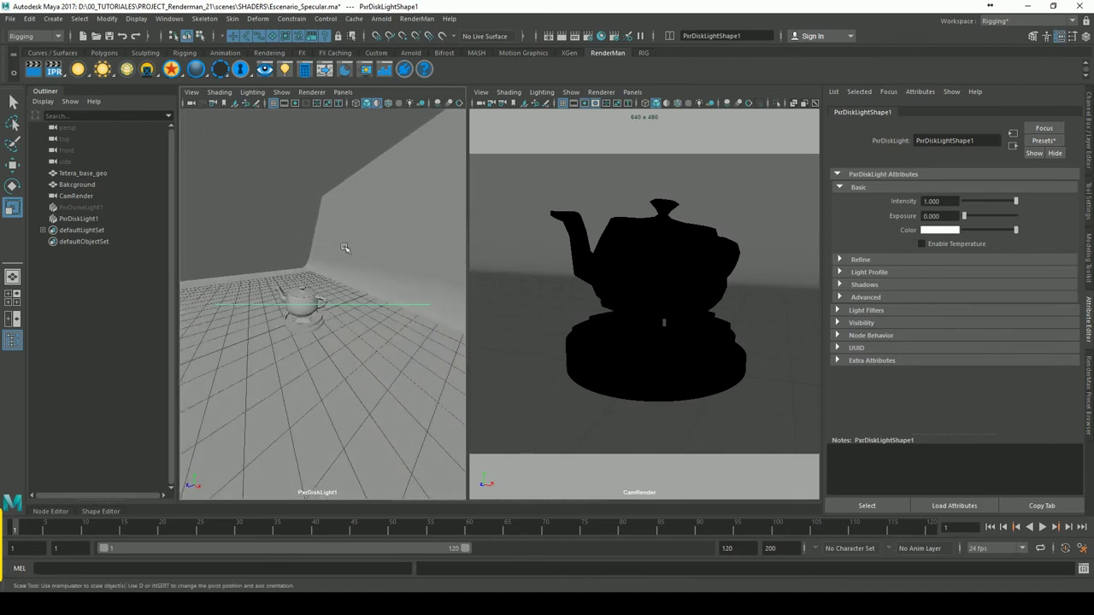
left_click(346, 92)
left_click(488, 139)
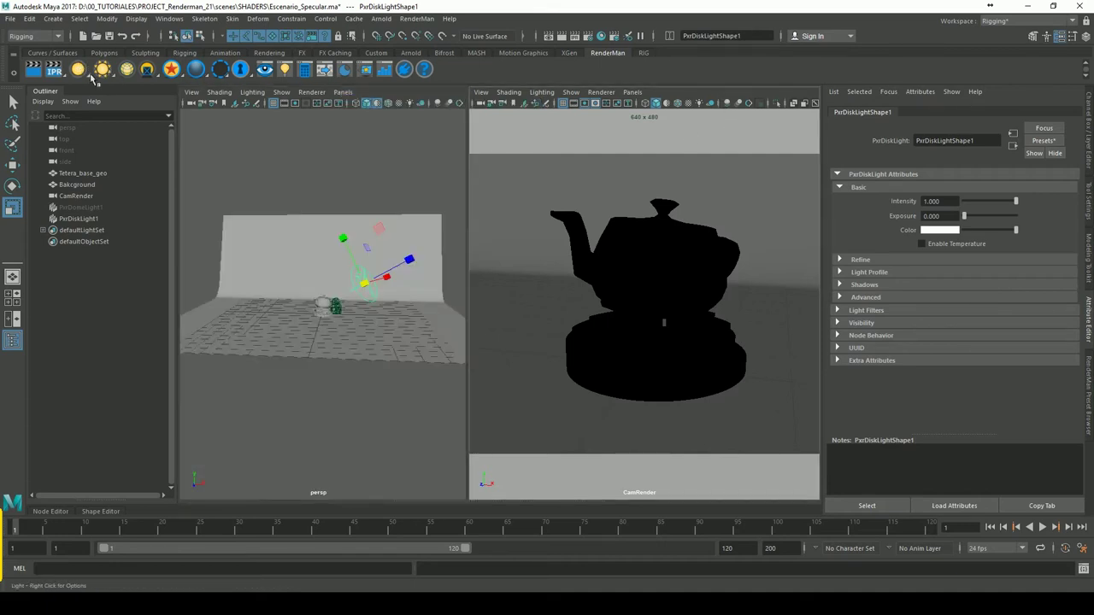
left_click(59, 71)
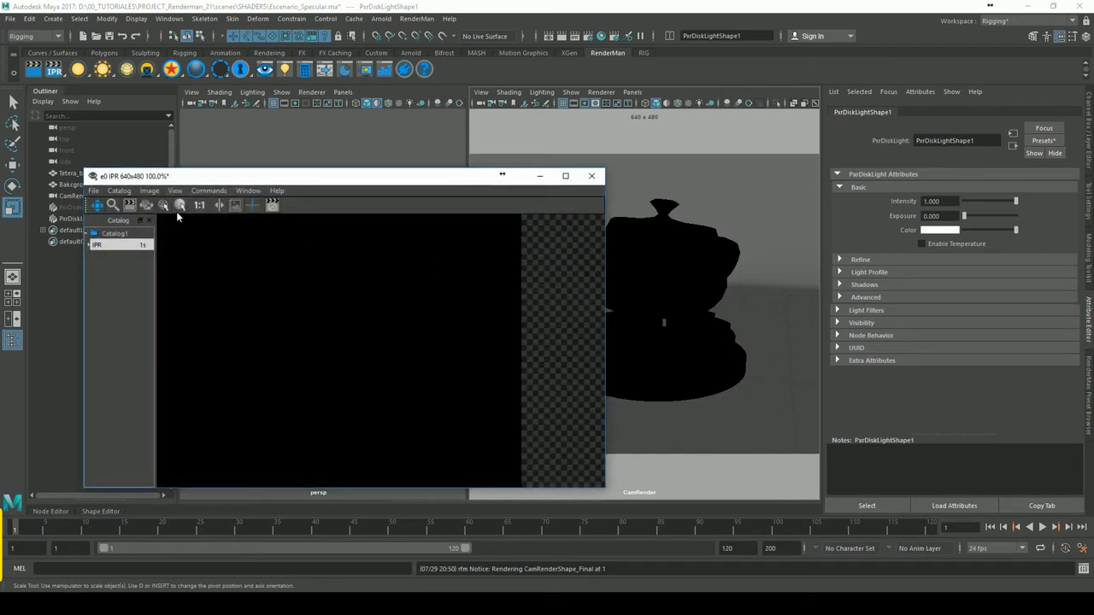
Set PxrDiskLight1 Exposure to 1, then reselect the teapot
left_click(177, 209)
left_click(337, 332)
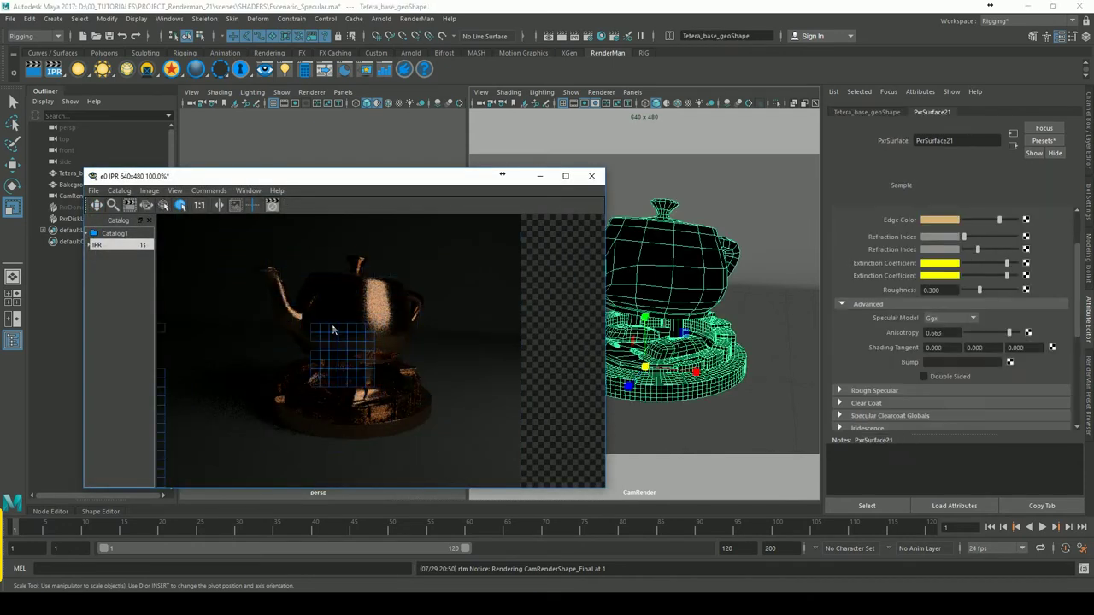
left_click(96, 205)
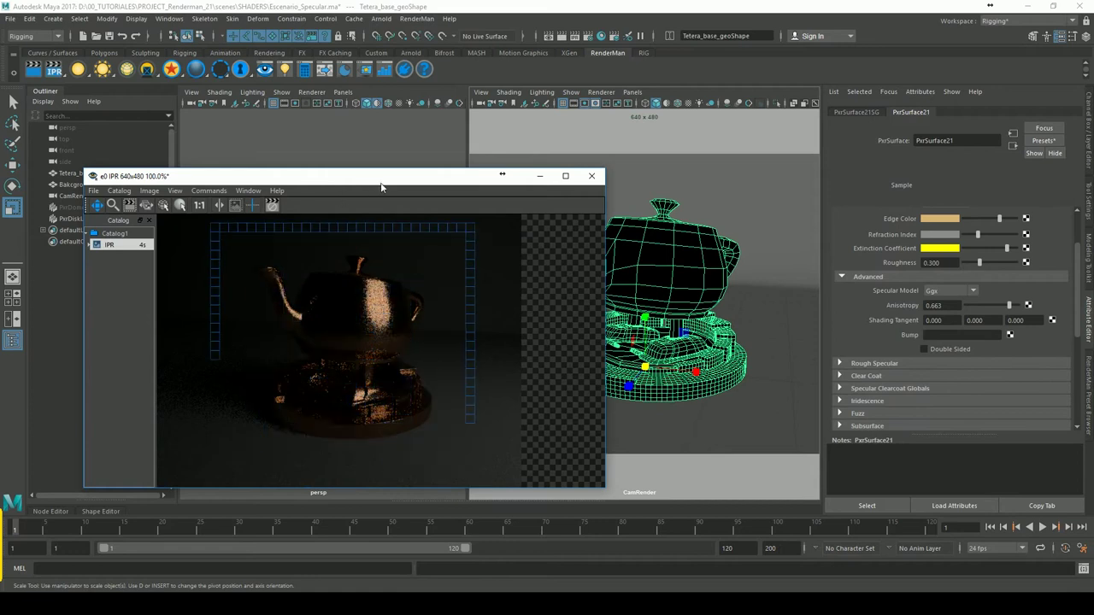
left_click(72, 219)
type("1")
key("Return")
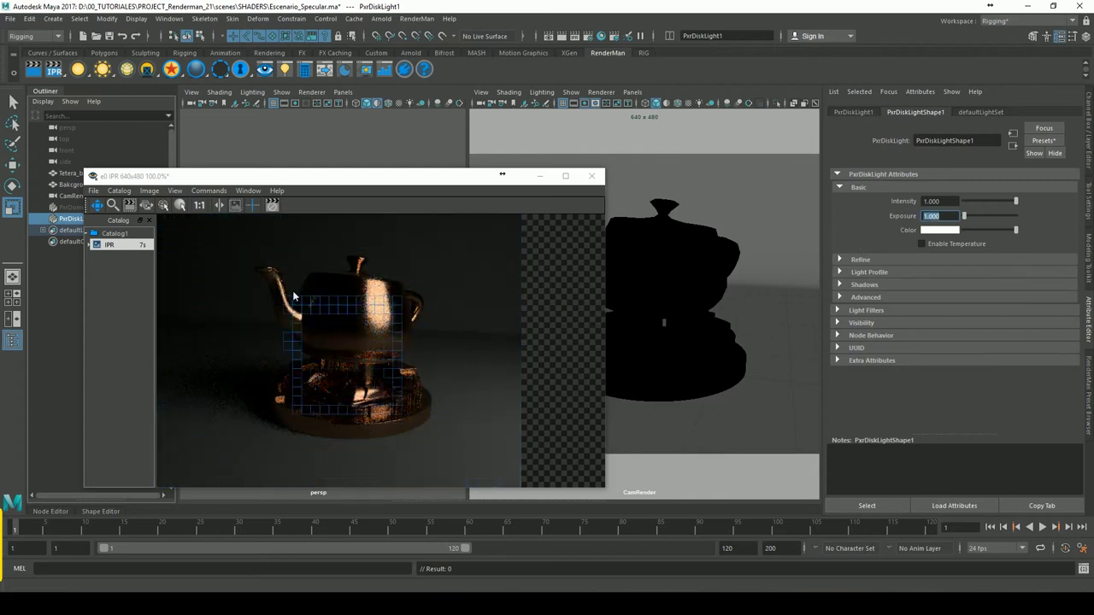
left_click(368, 316)
Set the teapot's specular Anisotropy to 0 and Roughness to 0.2
scroll(925, 362, "down", 5)
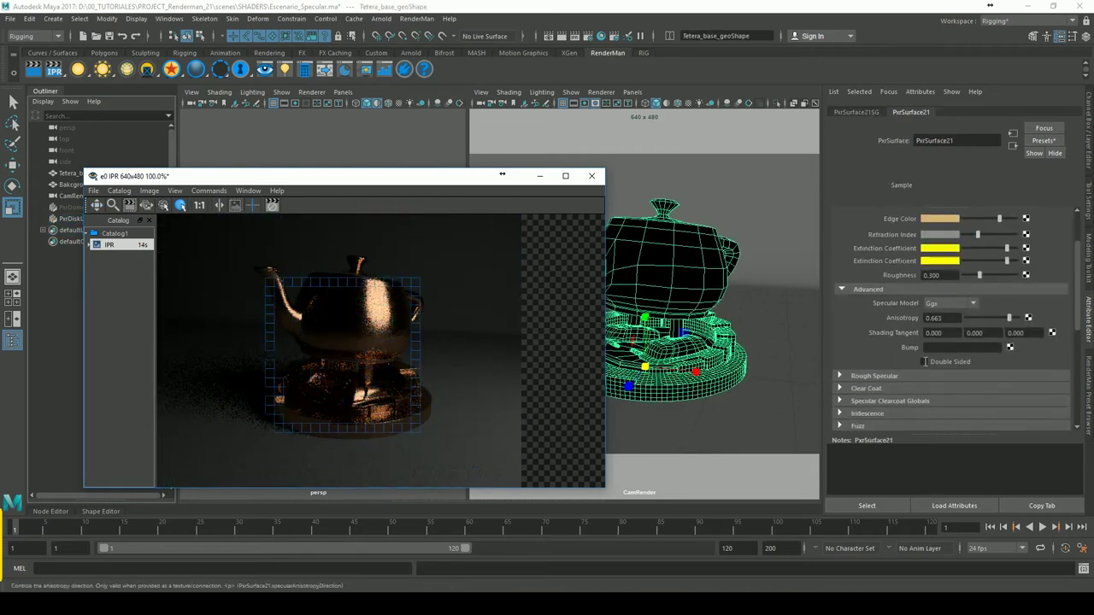
double_click(933, 318)
type("0")
key("Return")
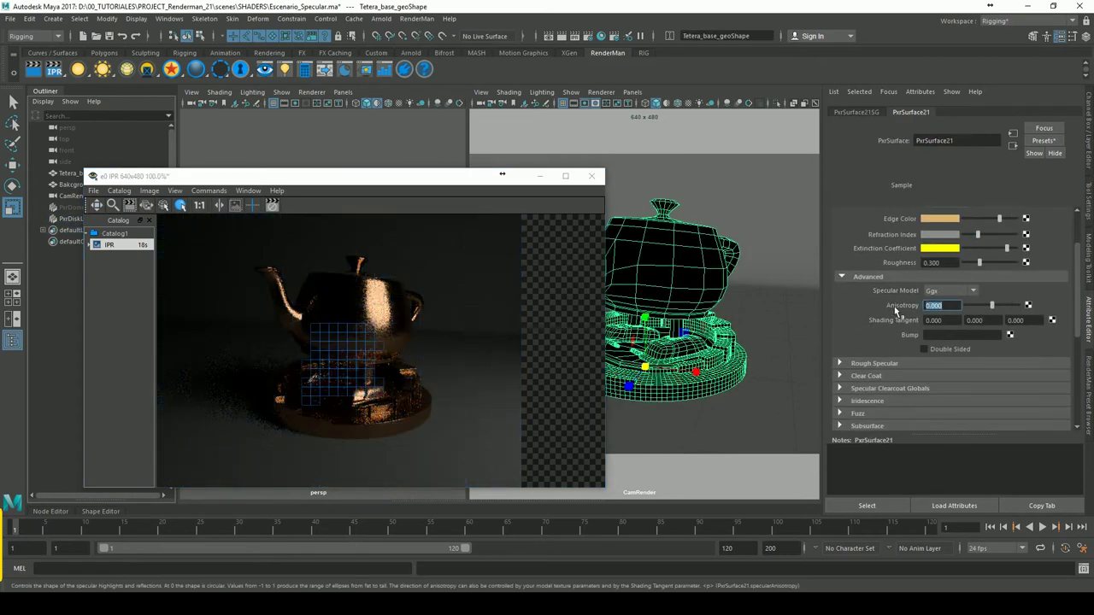
double_click(934, 262)
type("0.2")
key("Return")
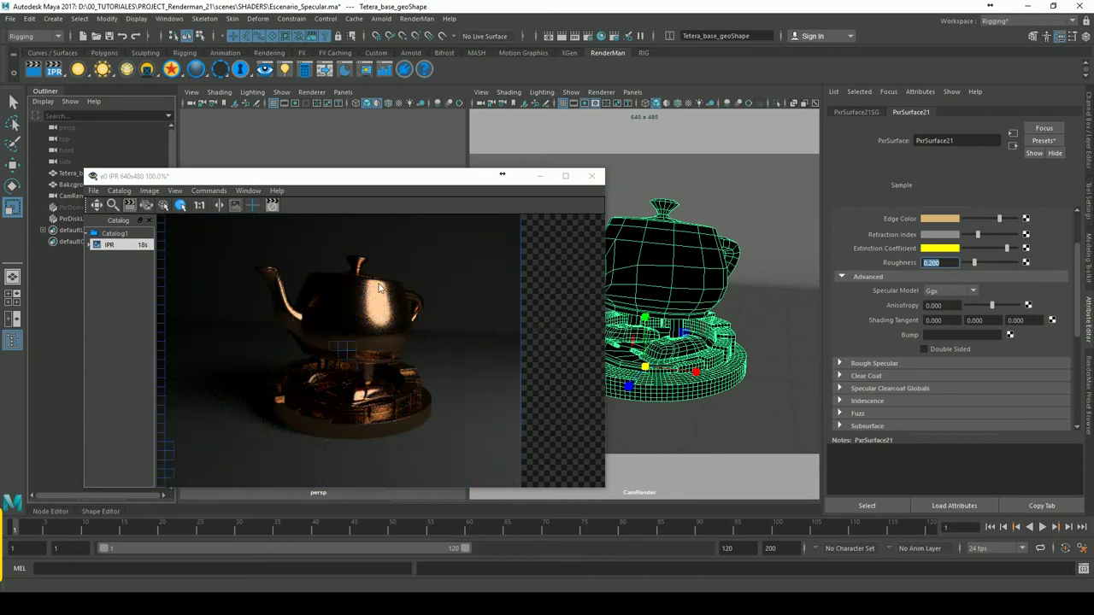
Try Anisotropy 1 with Roughness 0.4
left_click(954, 314)
type("1")
key("Return")
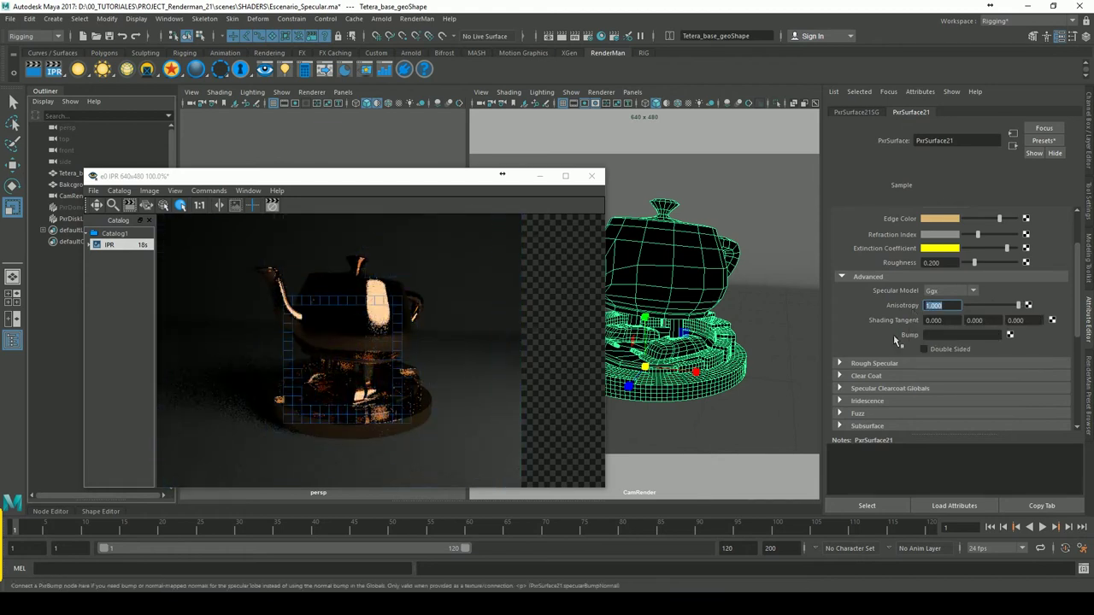
left_click(932, 263)
type("0.4")
key("Return")
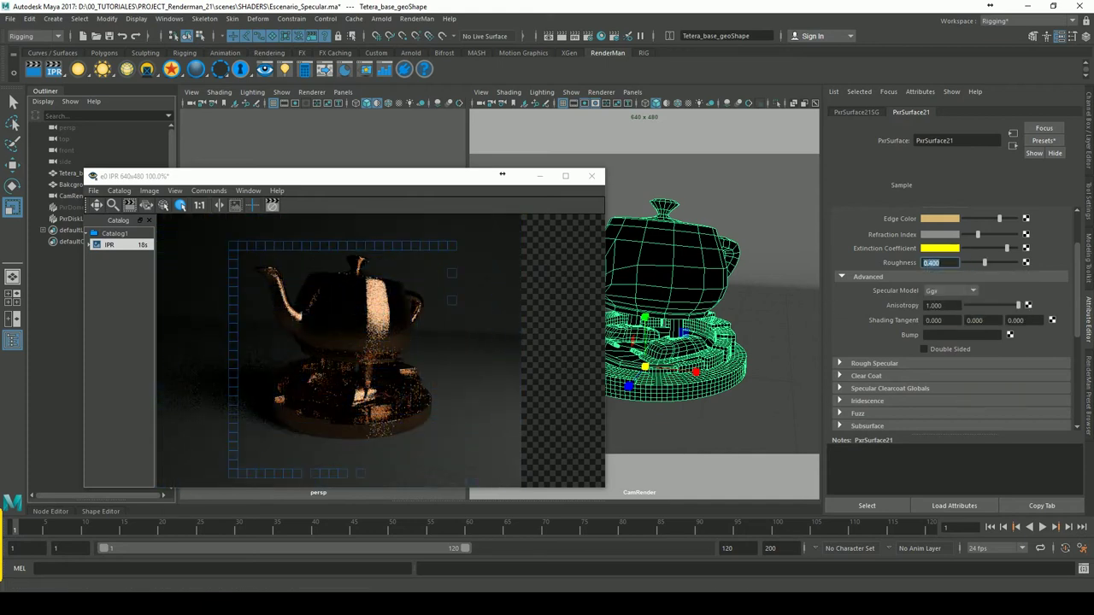
Try Anisotropy 2, settle on -1, and set Roughness to 0.25 then 0.2
left_click(928, 306)
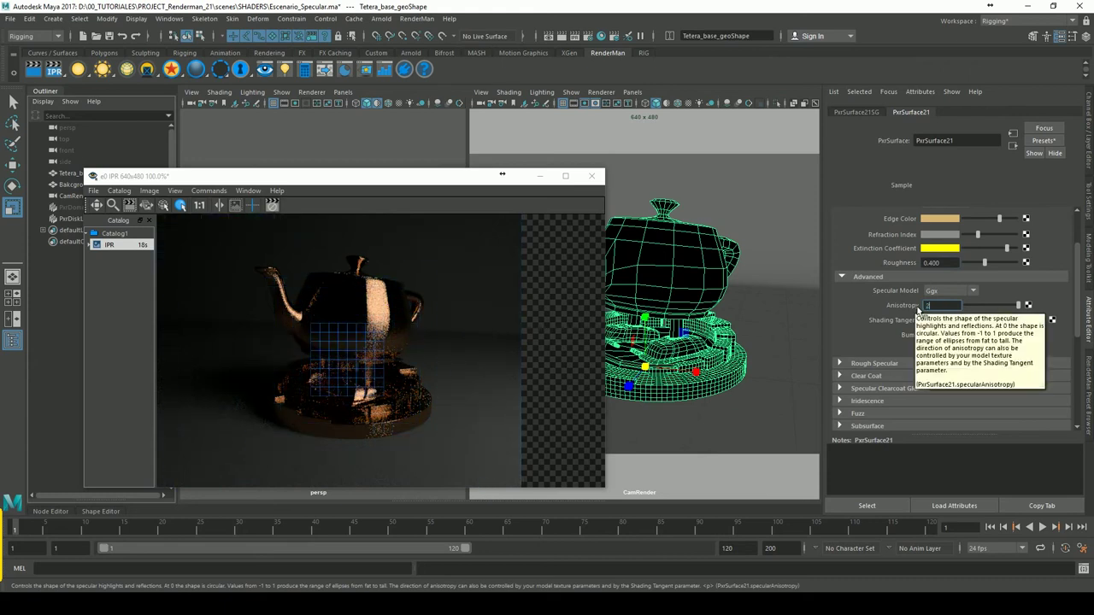
type("2.000")
key("Return")
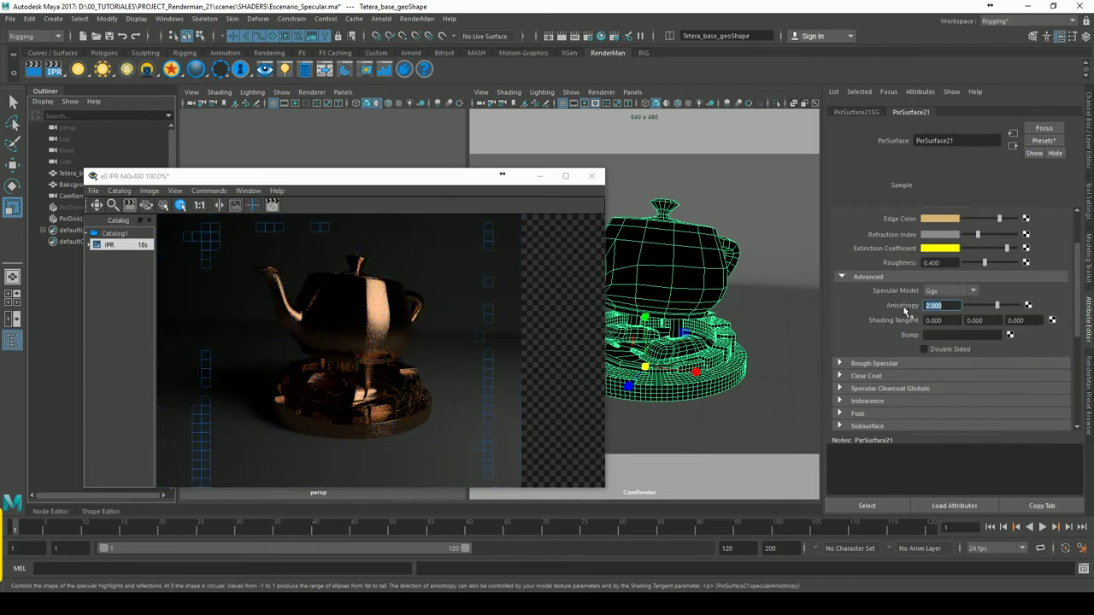
type("1")
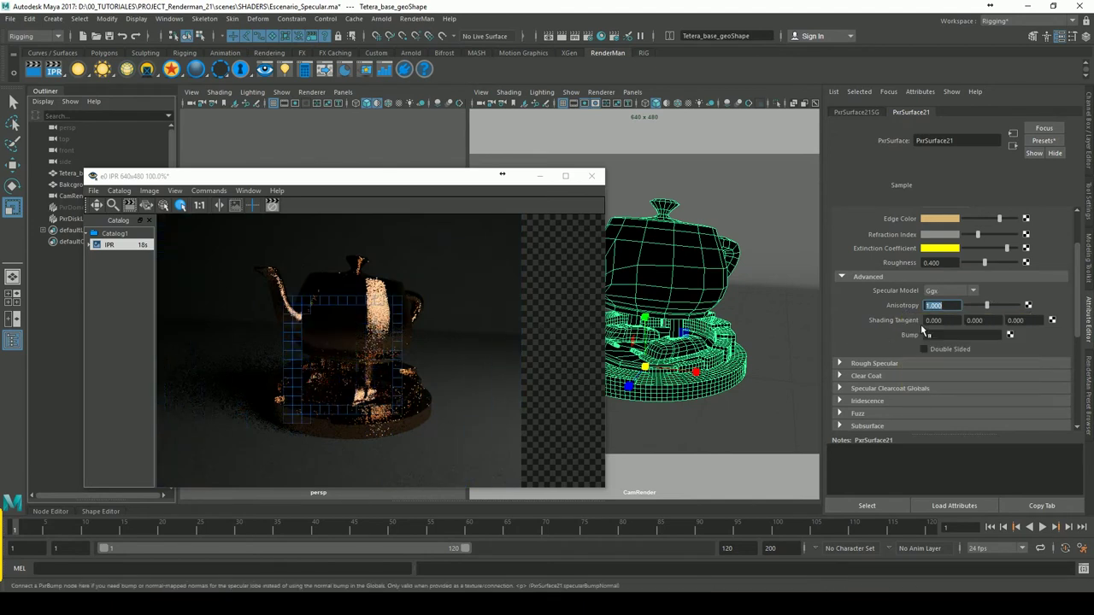
type("-1")
key("Return")
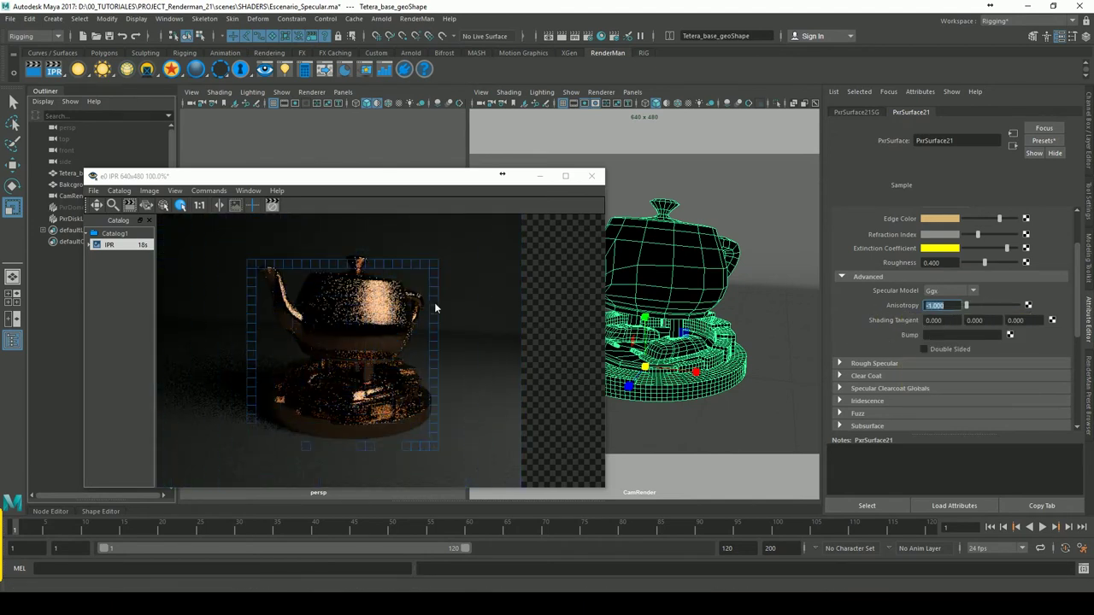
left_click(933, 263)
type("0.25")
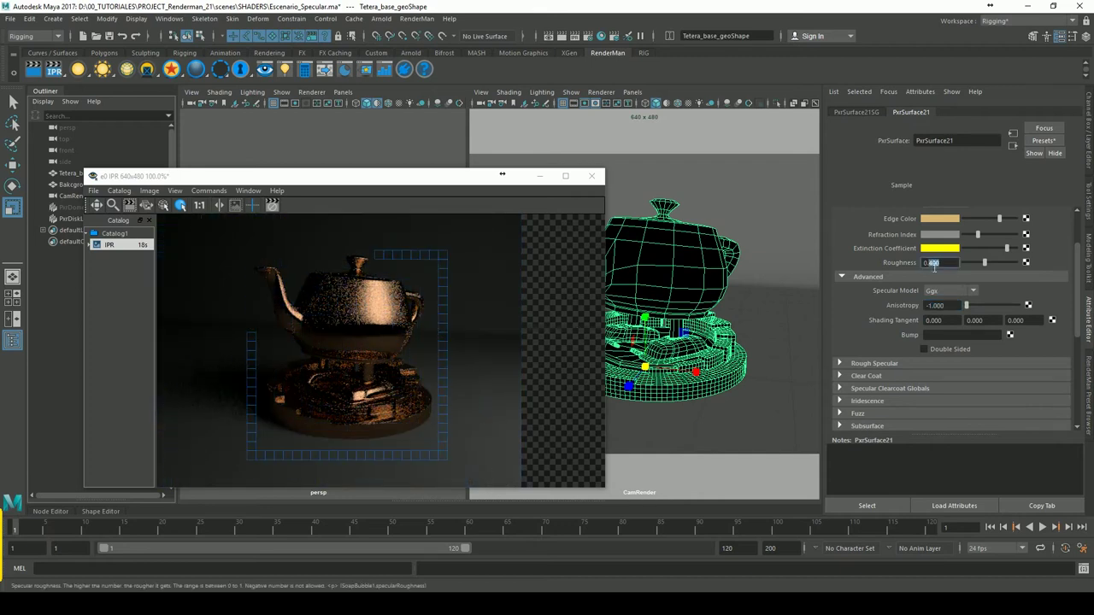
key("Return")
type("0.2")
key("Return")
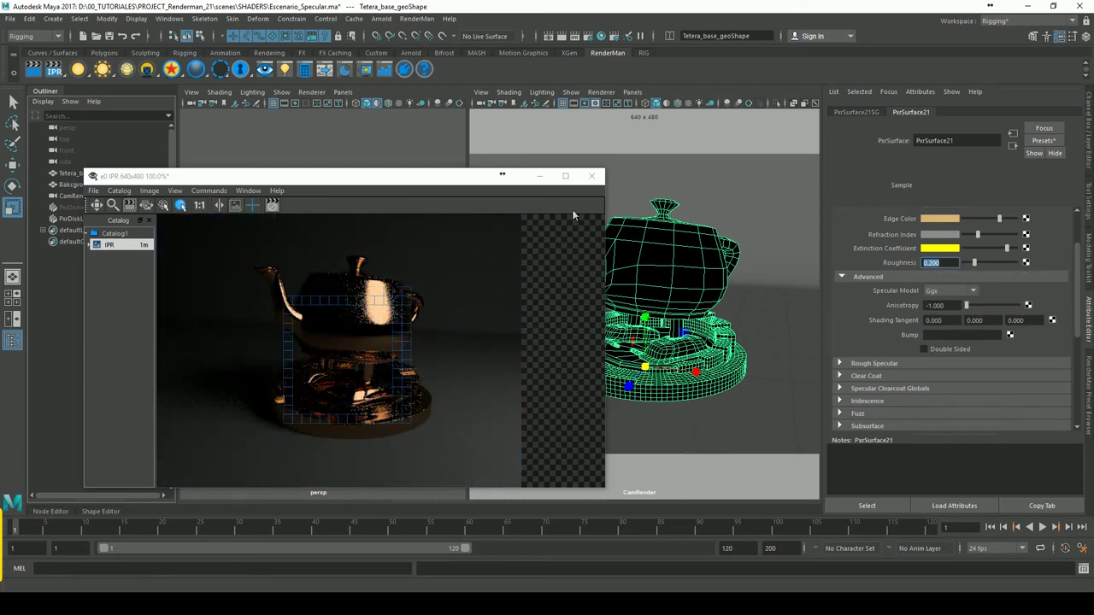
Scale PxrDiskLight1 up to about 2.18 and reselect the teapot's PxrSurface21 material
left_click_drag(502, 175, 749, 171)
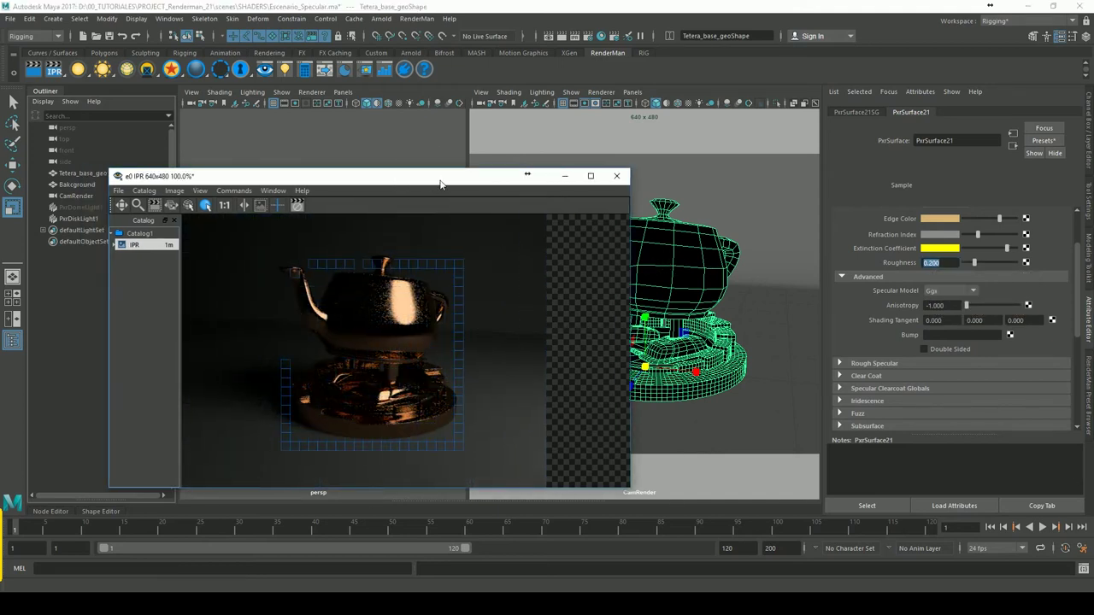
key("r")
left_click_drag(267, 232, 260, 286, "alt")
left_click(90, 219)
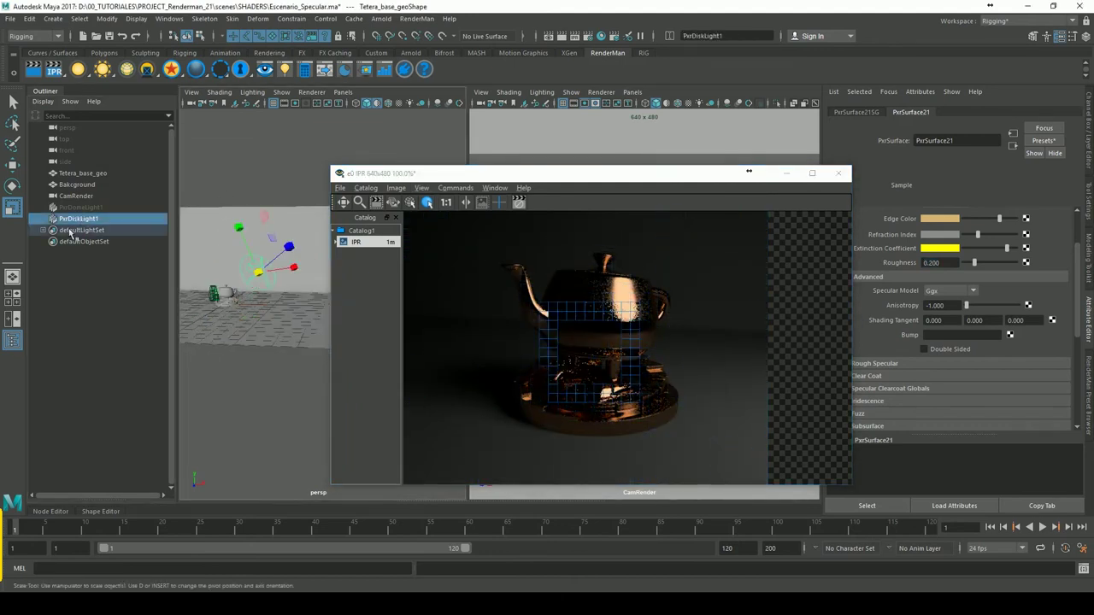
mouse_move(259, 272)
left_mouse_down()
mouse_move(218, 286)
mouse_move(244, 282)
left_mouse_up()
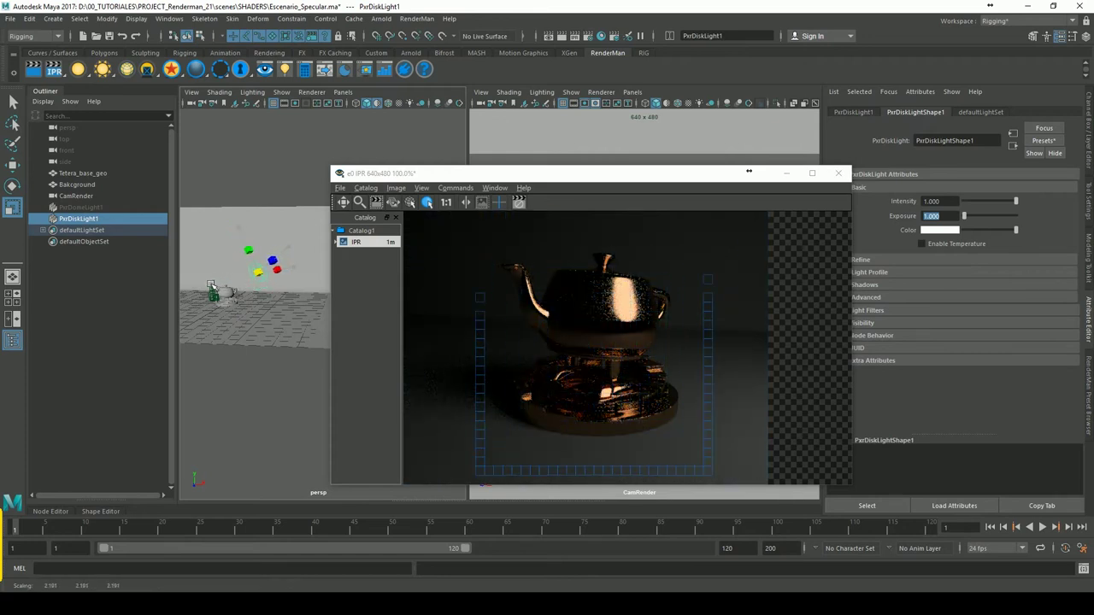
left_click(623, 365)
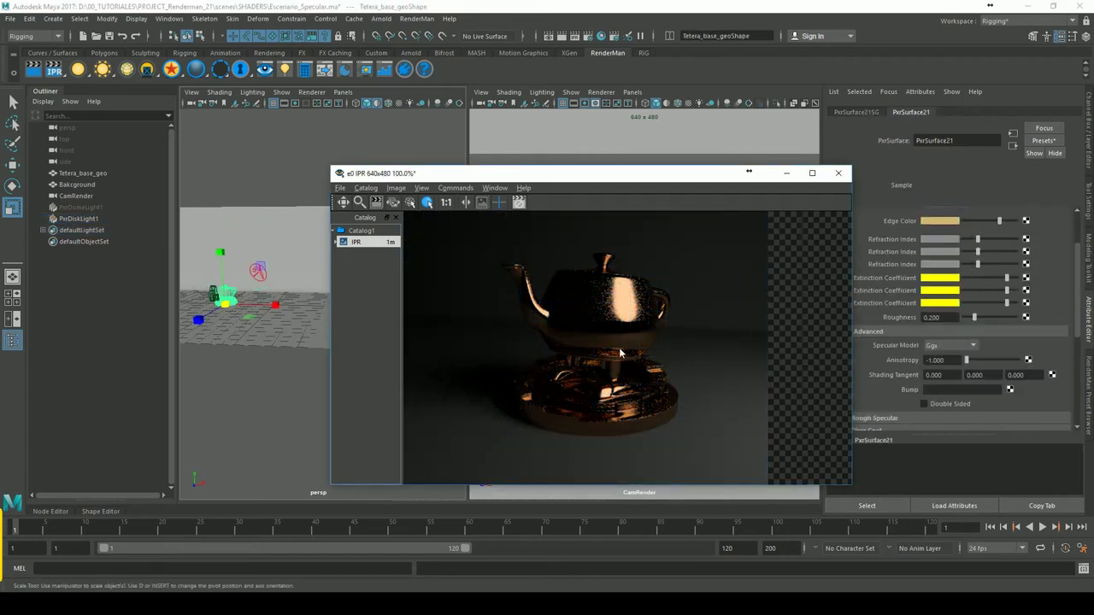
mouse_move(585, 178)
left_mouse_down()
mouse_move(410, 182)
mouse_move(419, 174)
left_mouse_up()
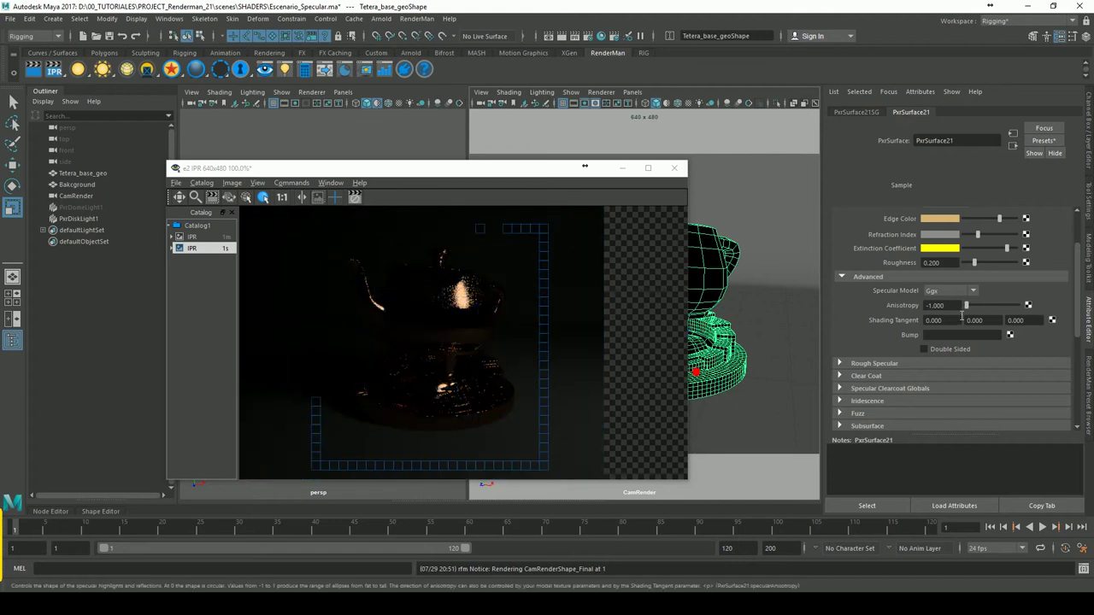
Try Anisotropy 0, then set PxrSurface21's primary specular Anisotropy to 1
type("0")
key("Return")
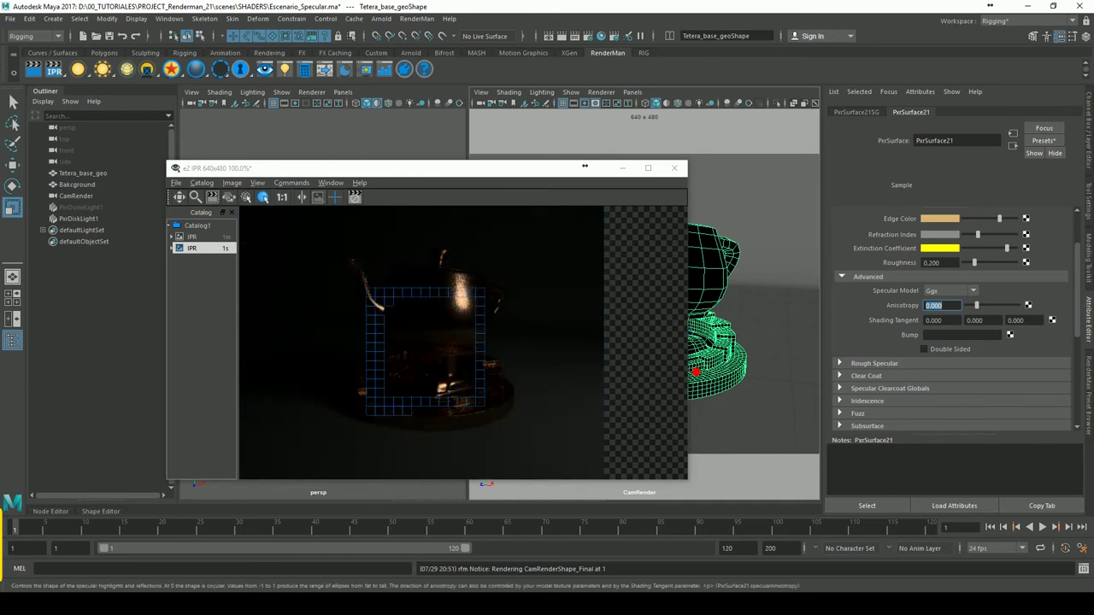
type("1")
key("Return")
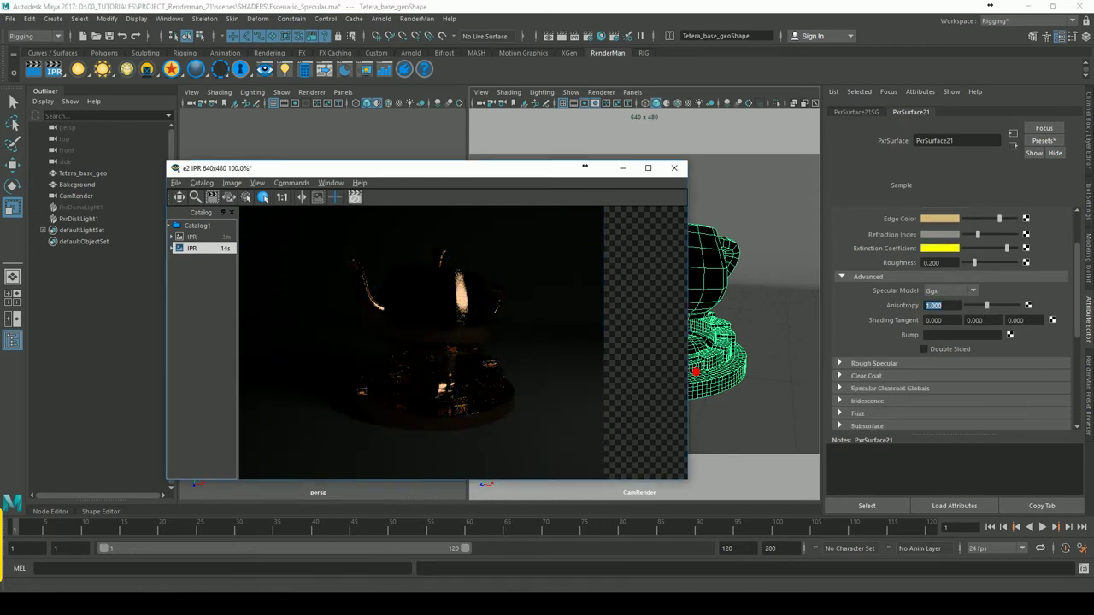
Move the IPR render window aside to uncover the teapot, then close it
left_click_drag(1077, 318, 1076, 323)
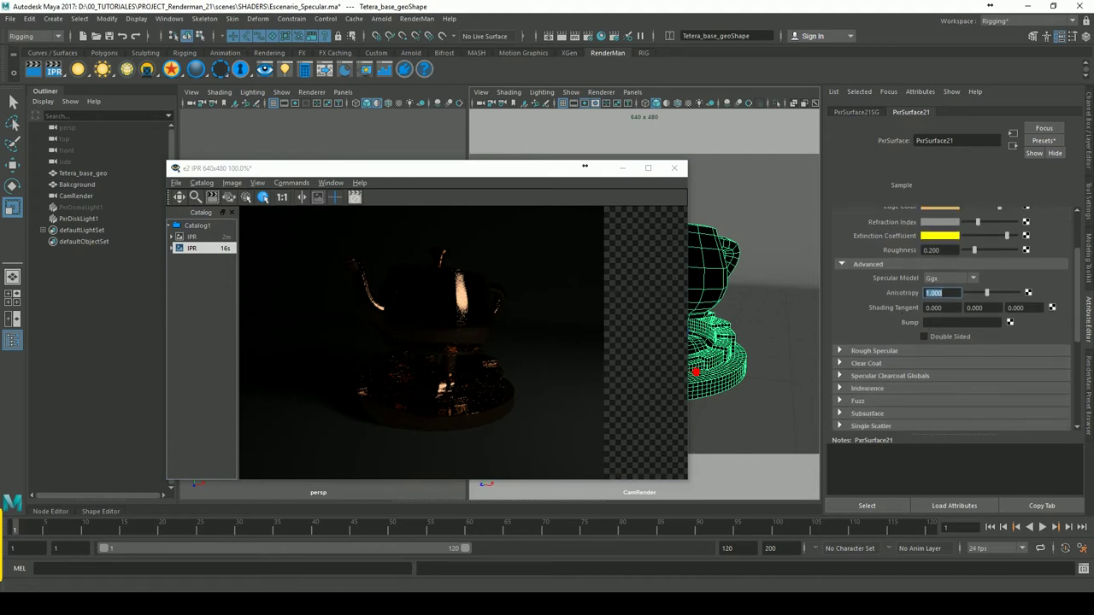
left_click_drag(385, 168, 311, 156)
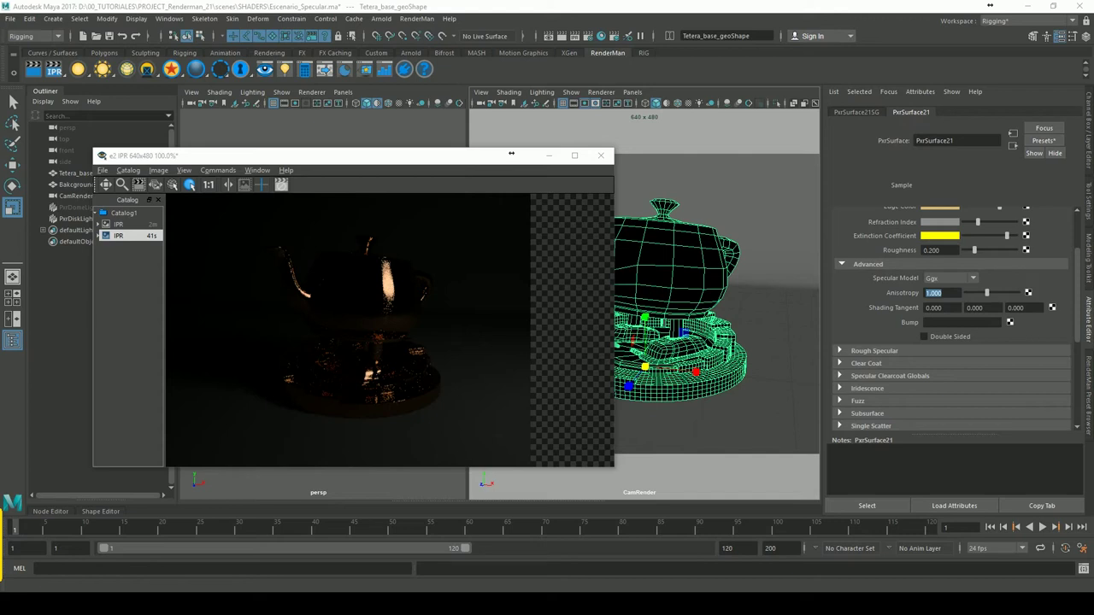
left_click(601, 155)
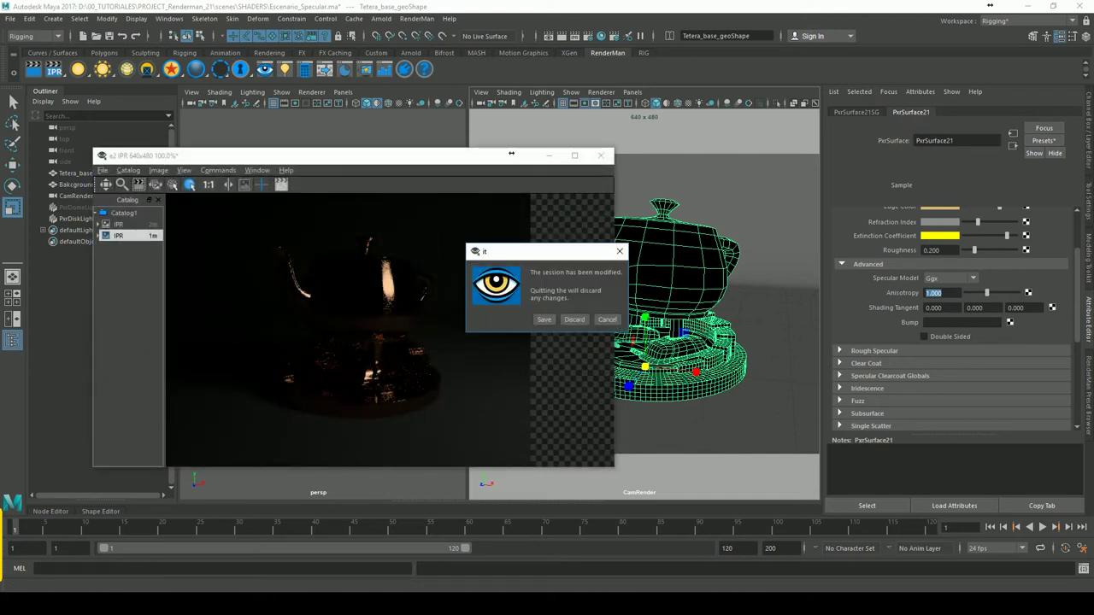
Discard the modified IPR render session so the viewer closes without saving
left_click(574, 320)
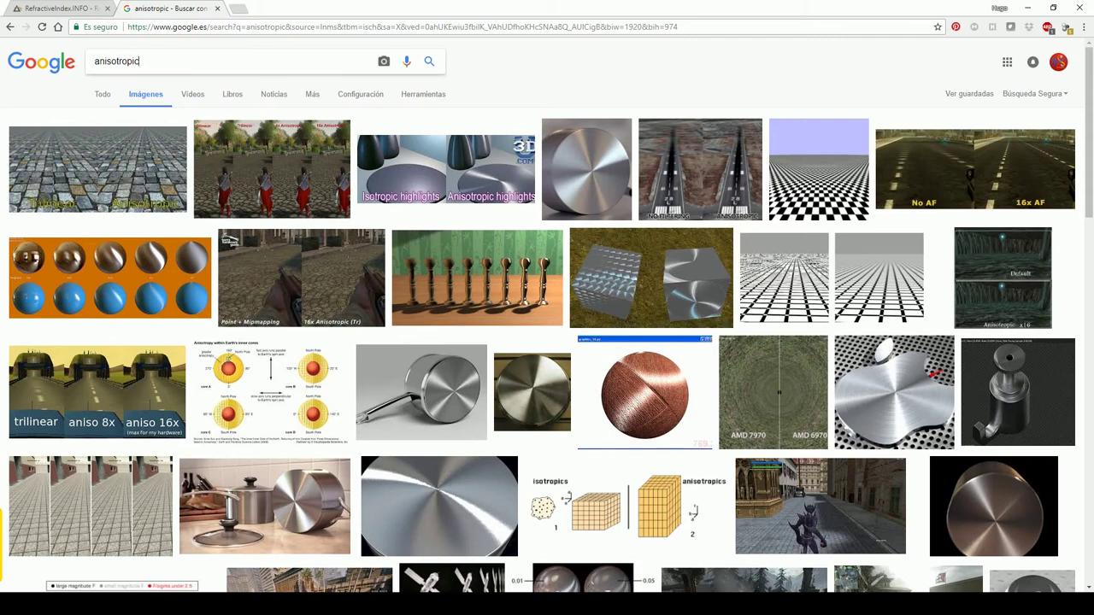
Search Google Images for 'anisotropic image' and browse the results
type("ime")
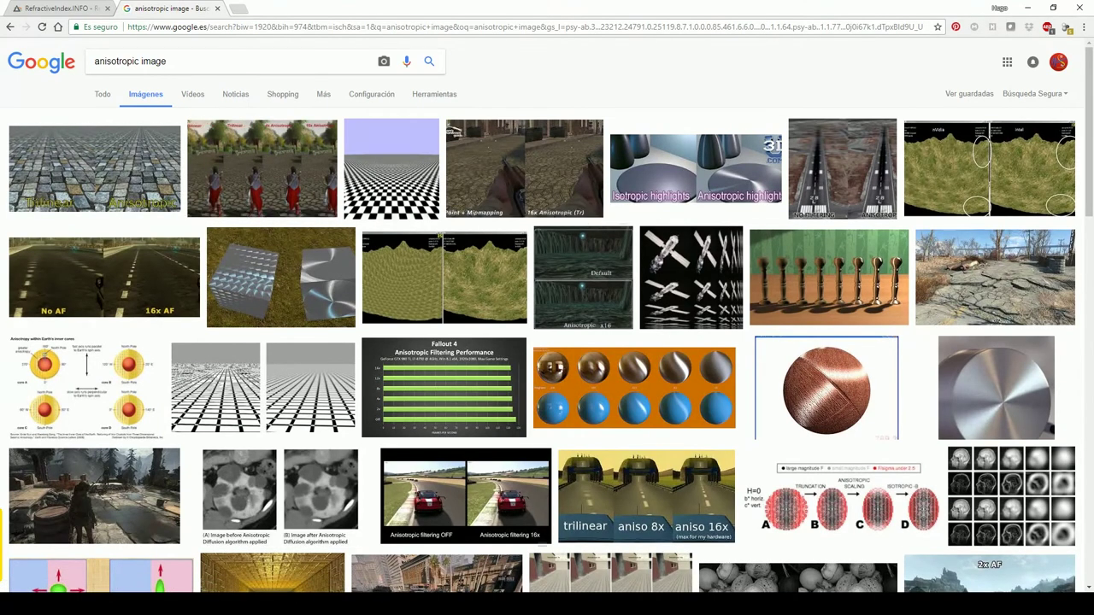
scroll(676, 99, "down", 2)
scroll(674, 85, "down", 4)
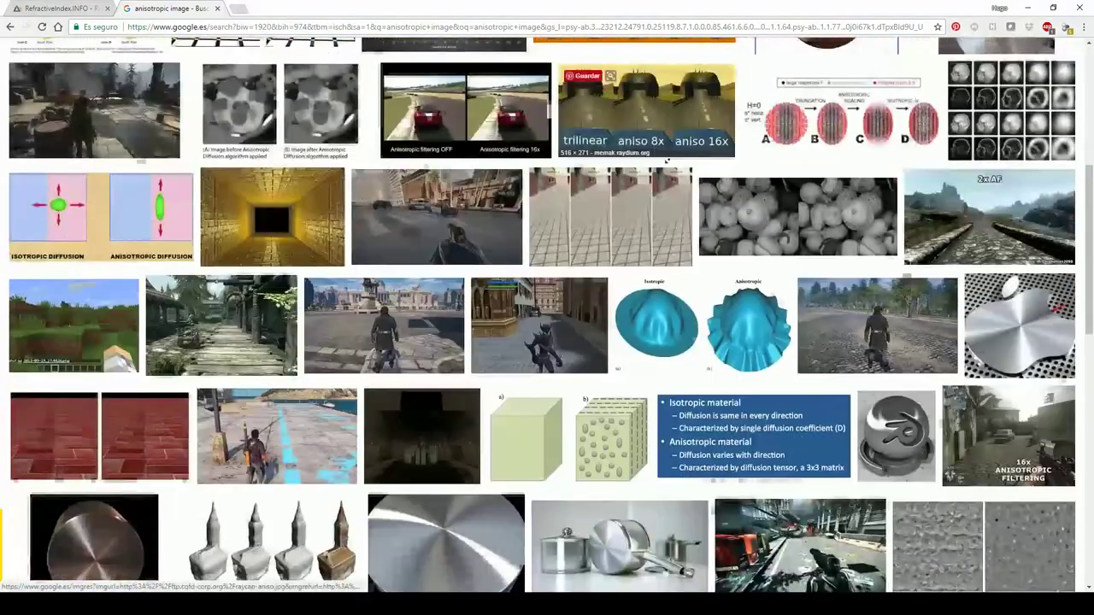
scroll(671, 60, "down", 3)
scroll(668, 39, "up", 1)
scroll(669, 38, "up", 6)
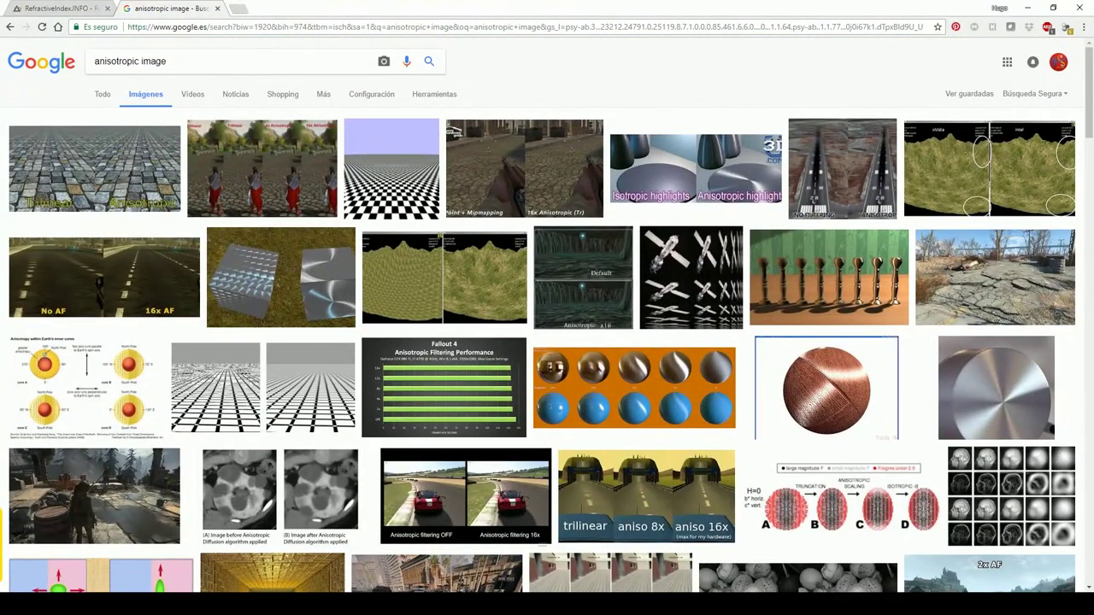
Revert the search to plain 'anisotropic', then show the sourceimages folder maximized
double_click(148, 61)
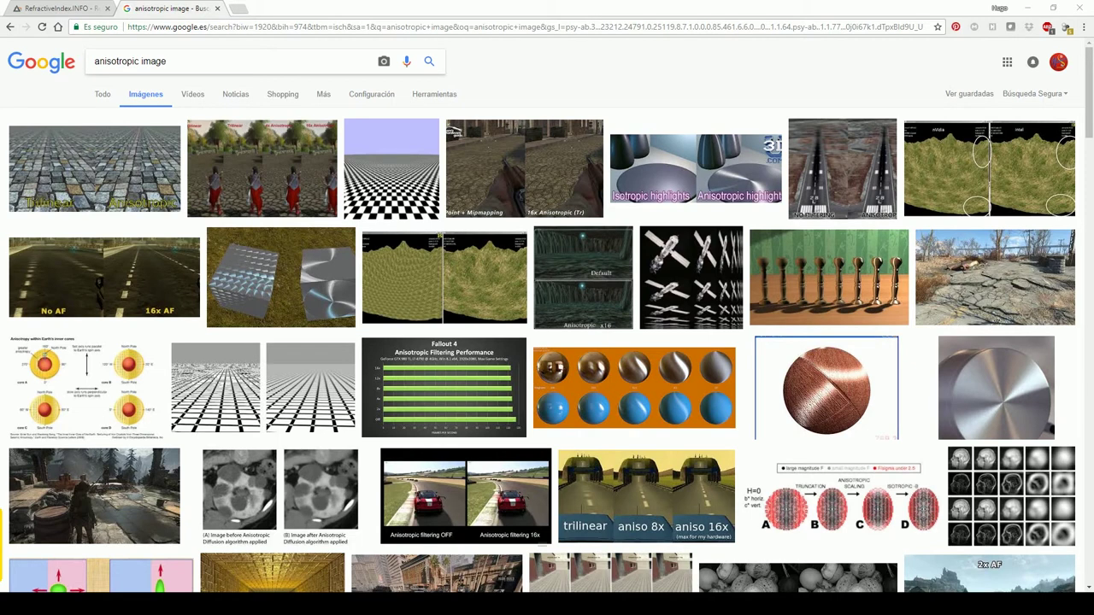
key("BackSpace")
key("BackSpace")
key("Return")
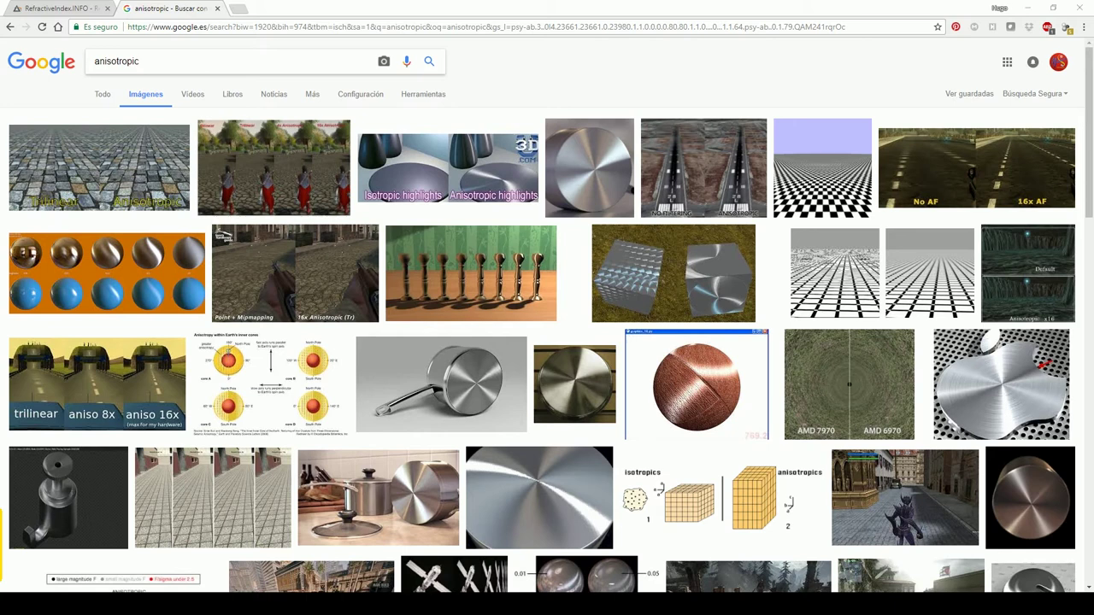
key("alt+Tab")
left_click_drag(762, 26, 762, 3)
Inspect aniso.png, aniso_rot_circles.png and aniso_vec_circles.png, then return to the image results
left_click(765, 150)
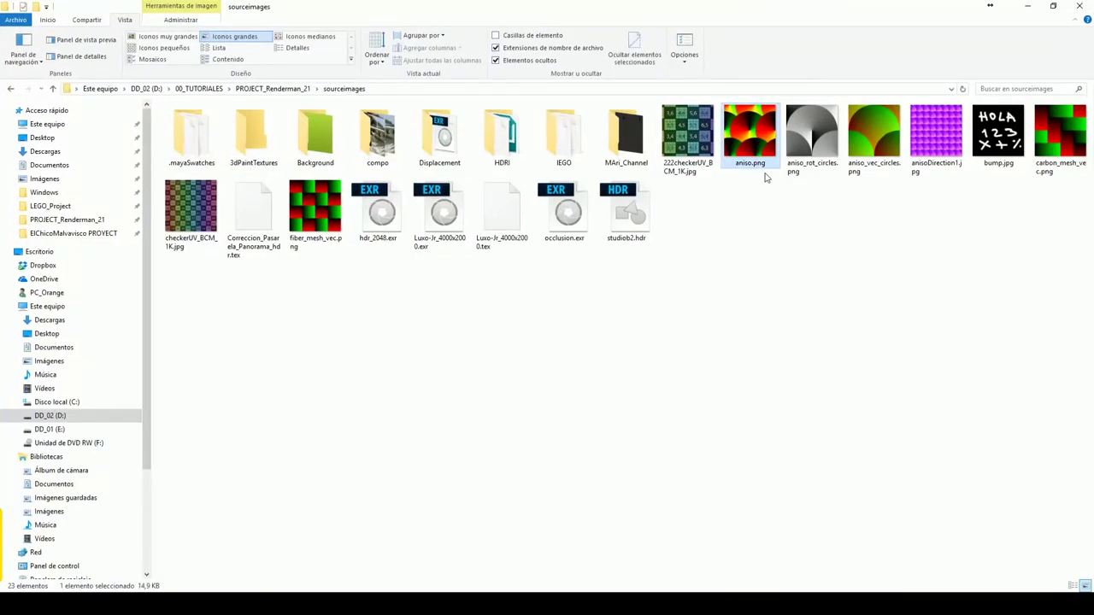
left_click(812, 141)
left_click(881, 142)
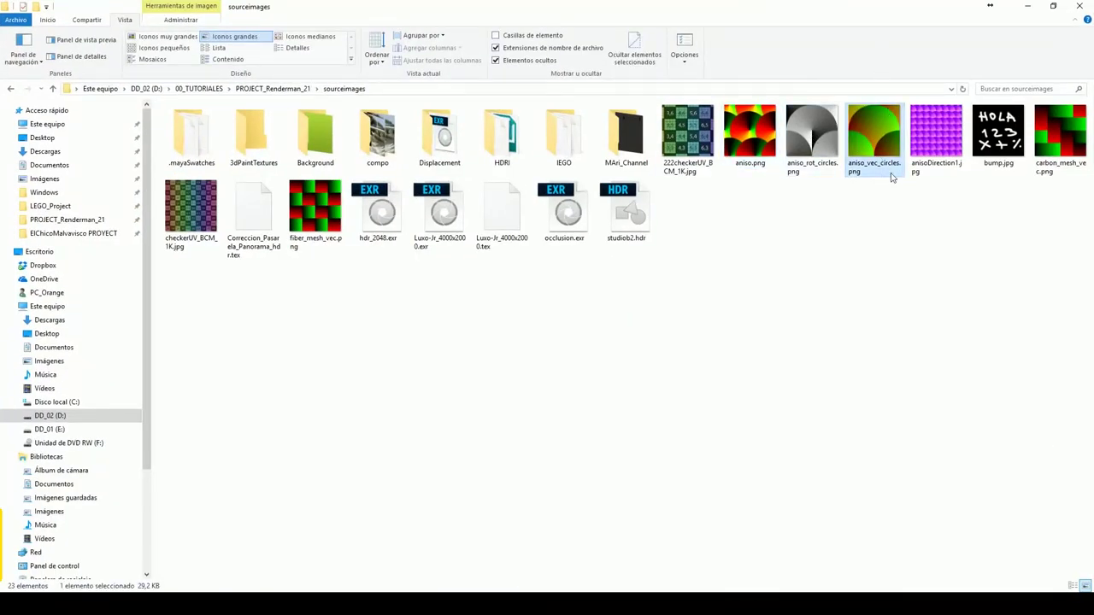
double_click(762, 6)
key("alt+Tab")
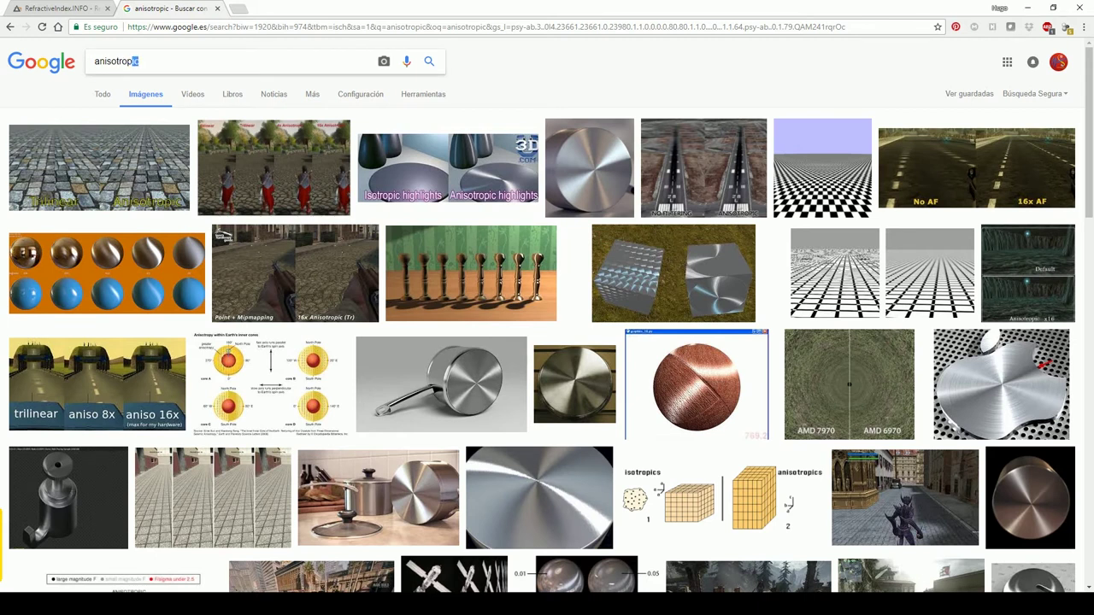
Try the searches 'aniso' and 'anisotropic image', then go back to the 'anisotropic' results
key("BackSpace")
key("BackSpace")
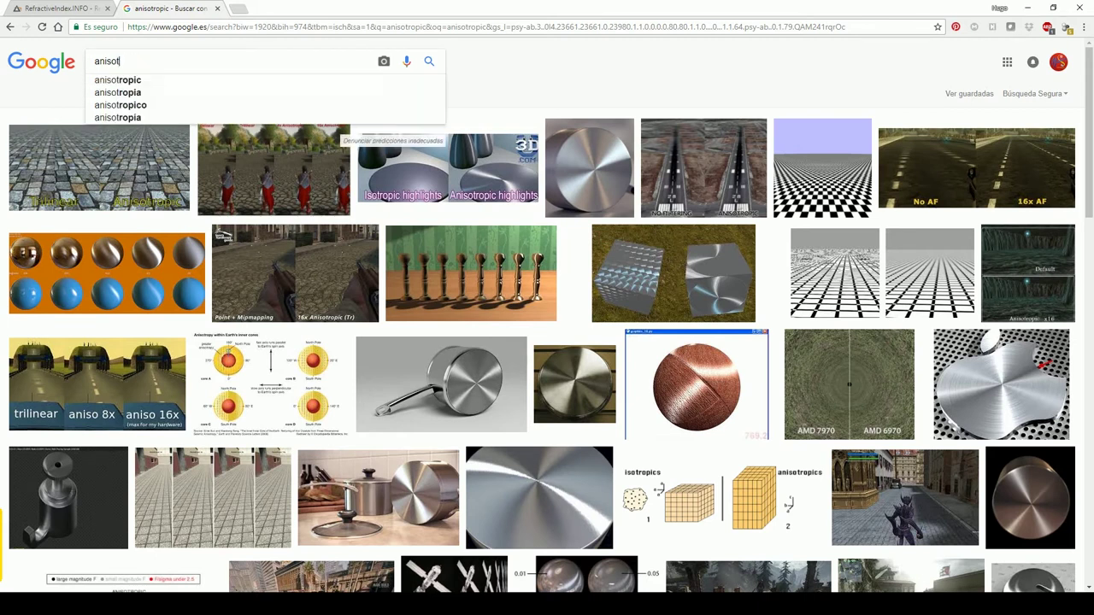
key("Return")
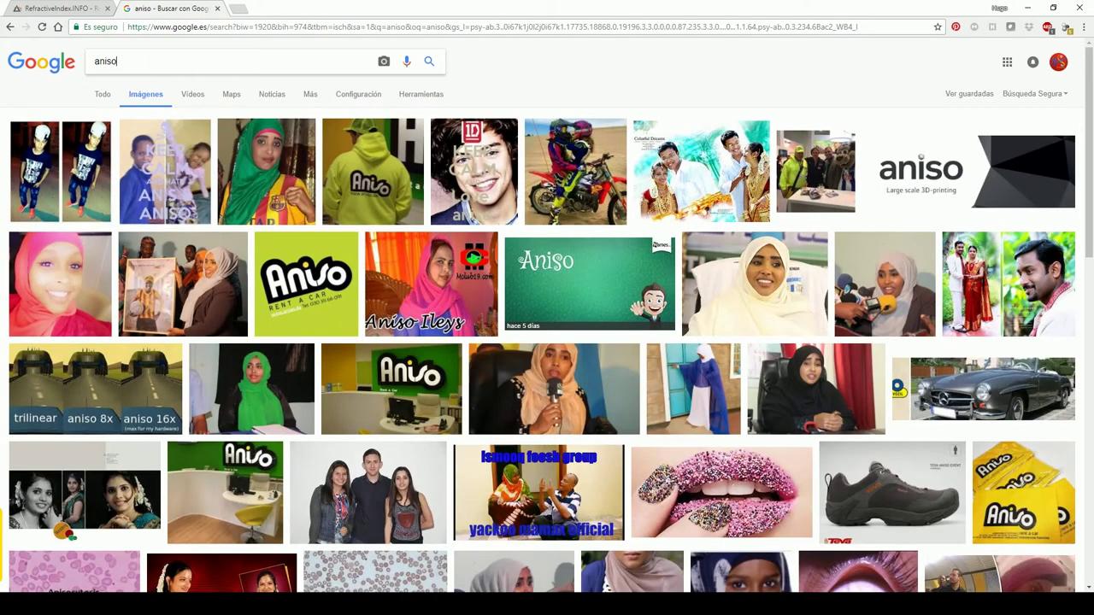
type("tropic")
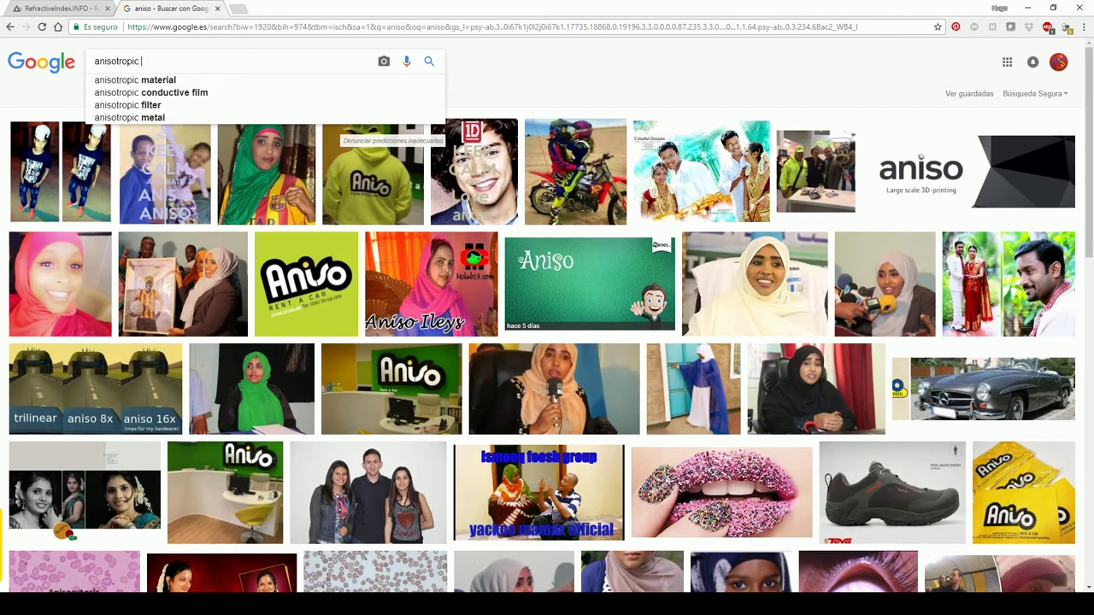
type(" im")
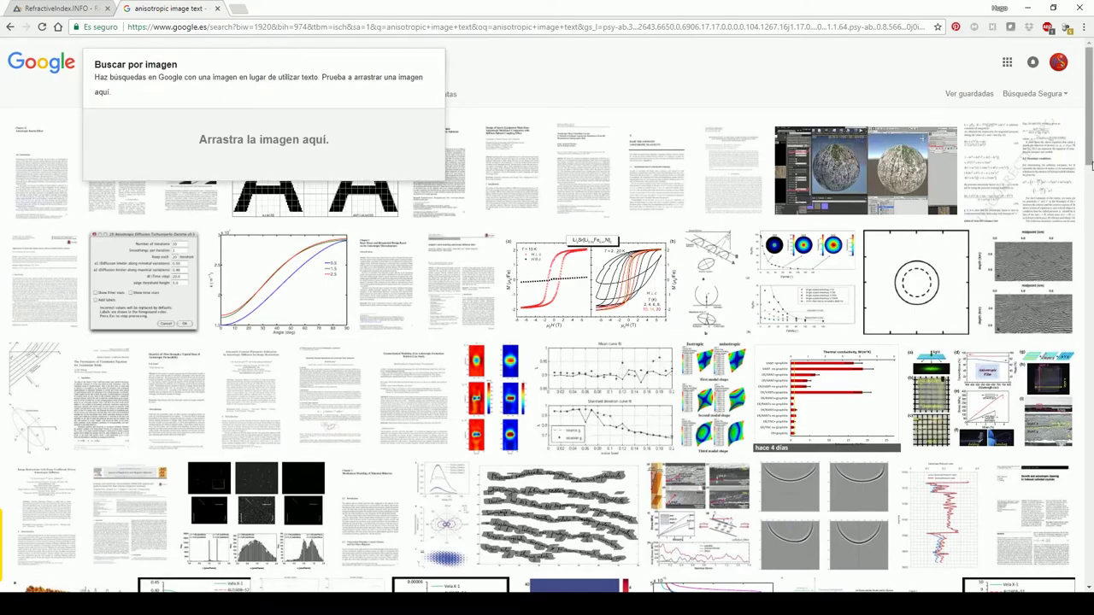
left_click_drag(1086, 111, 56, 32)
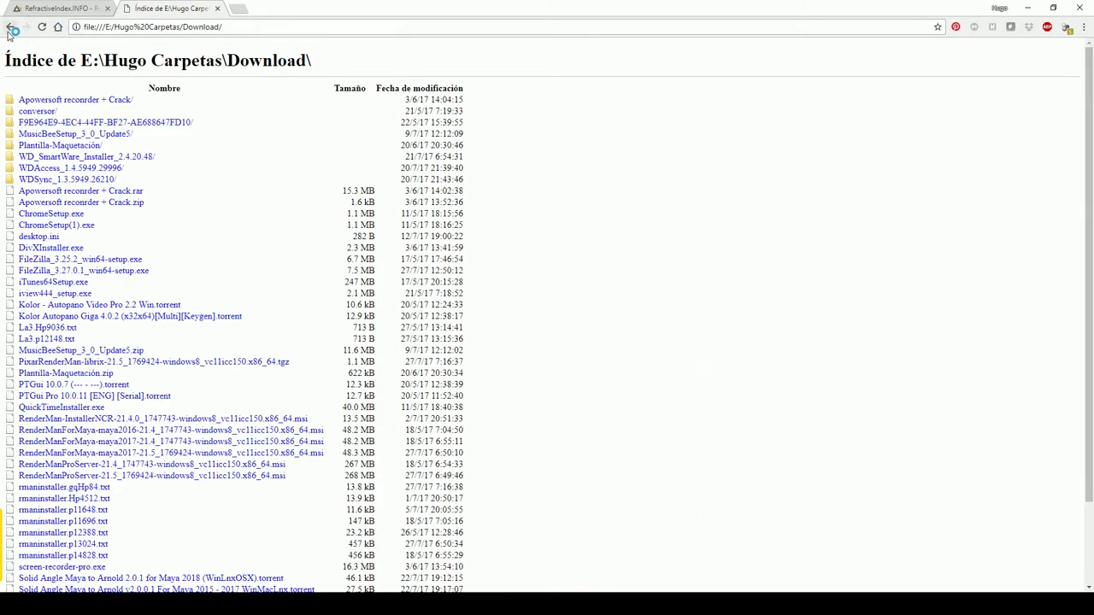
left_click(11, 28)
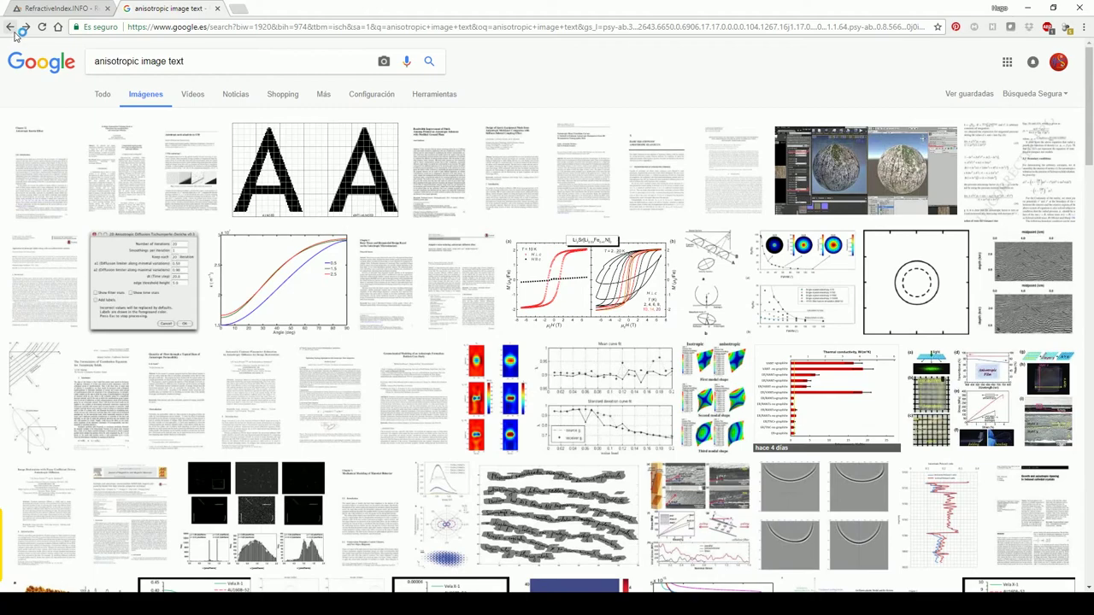
left_click(10, 28)
left_click(12, 30)
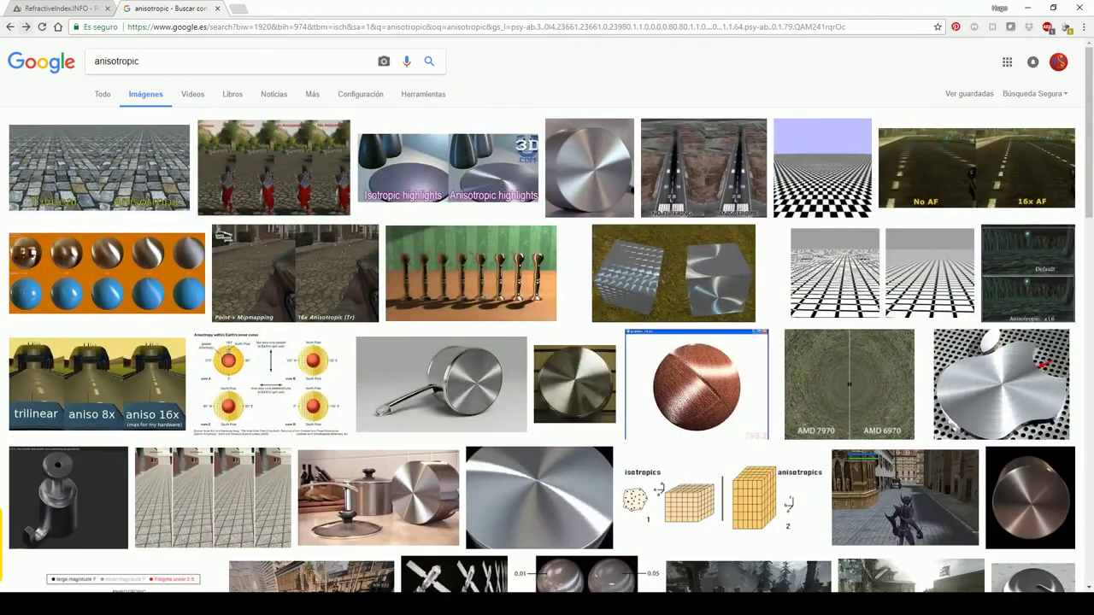
Preview the purple anisotropy flow-map image's related images, then minimize the browser
scroll(1089, 177, "down", 5)
scroll(992, 350, "up", 5)
scroll(995, 359, "down", 8)
scroll(1026, 427, "down", 6)
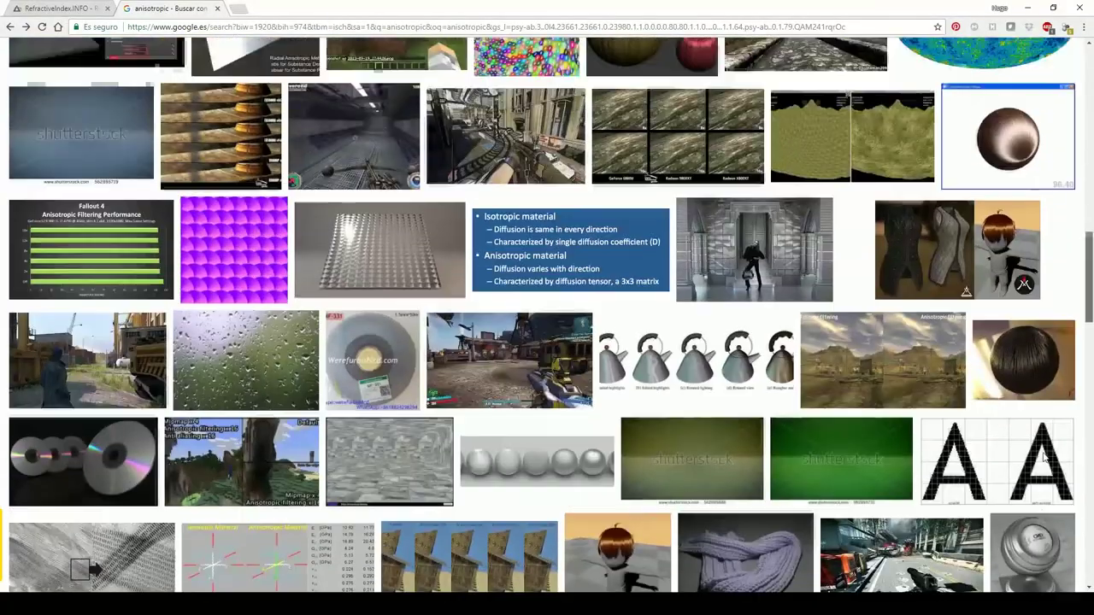
scroll(243, 292, "up", 1)
left_click(254, 287)
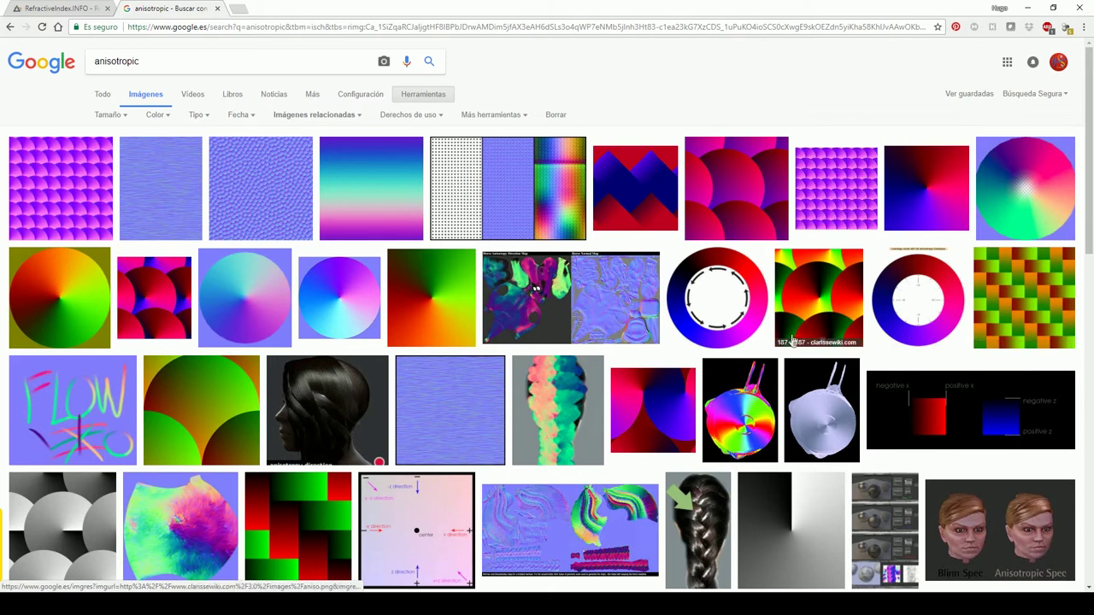
left_click(1028, 7)
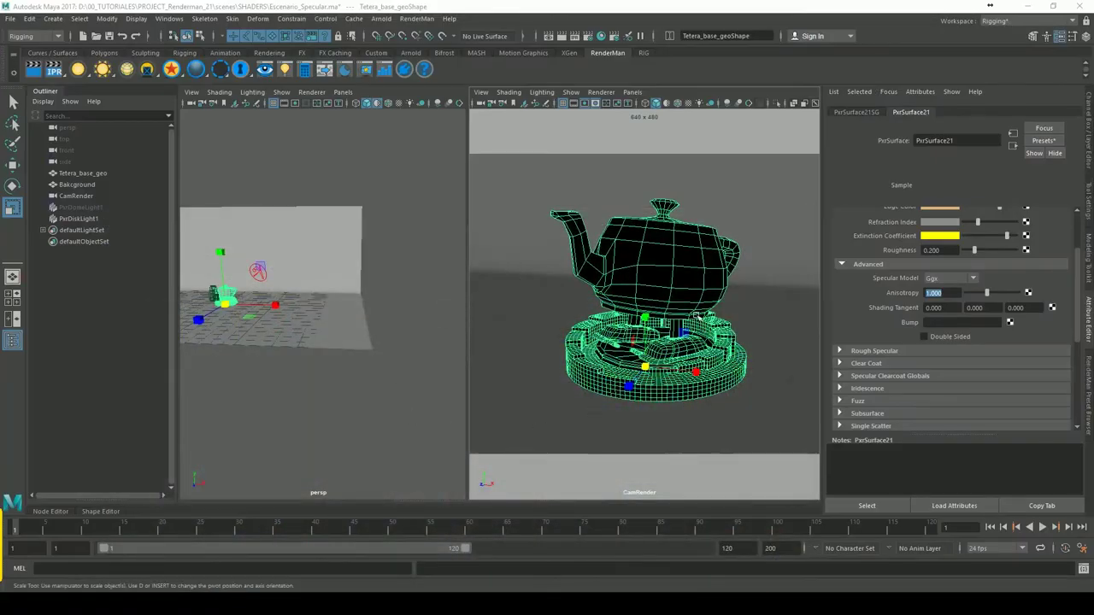
Select Tetera_base_geo and connect a new file texture to PxrSurface21's Shading Tangent
left_click(683, 285)
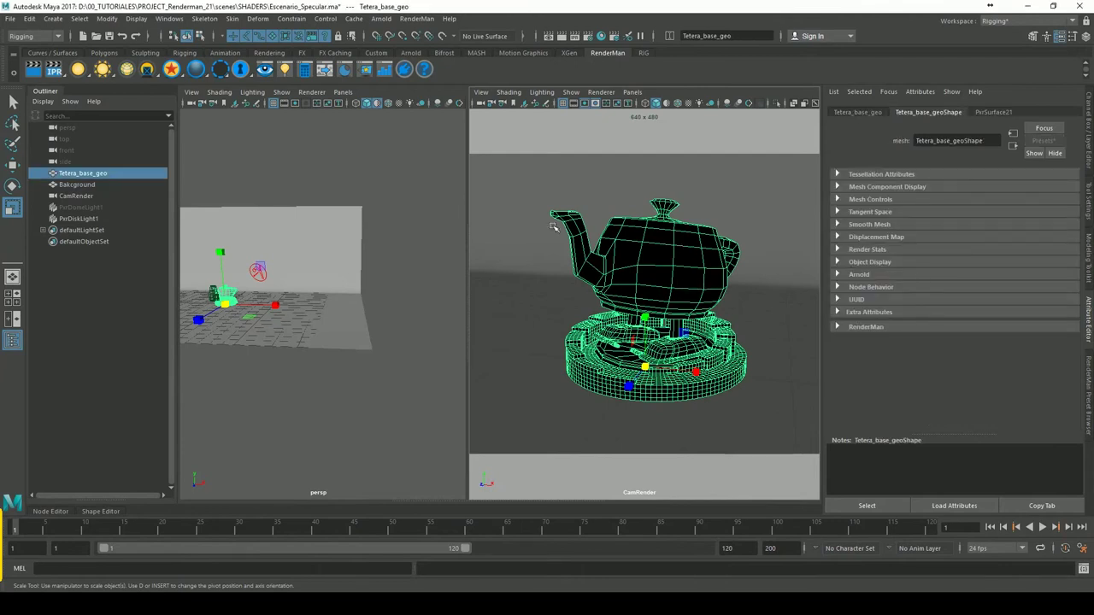
key("w")
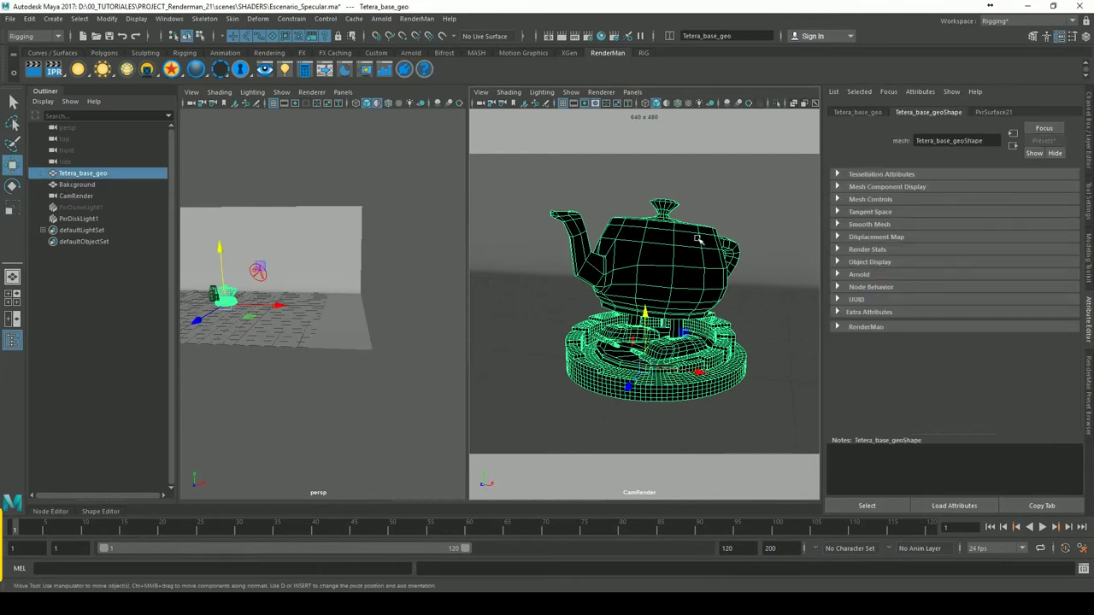
left_click(987, 112)
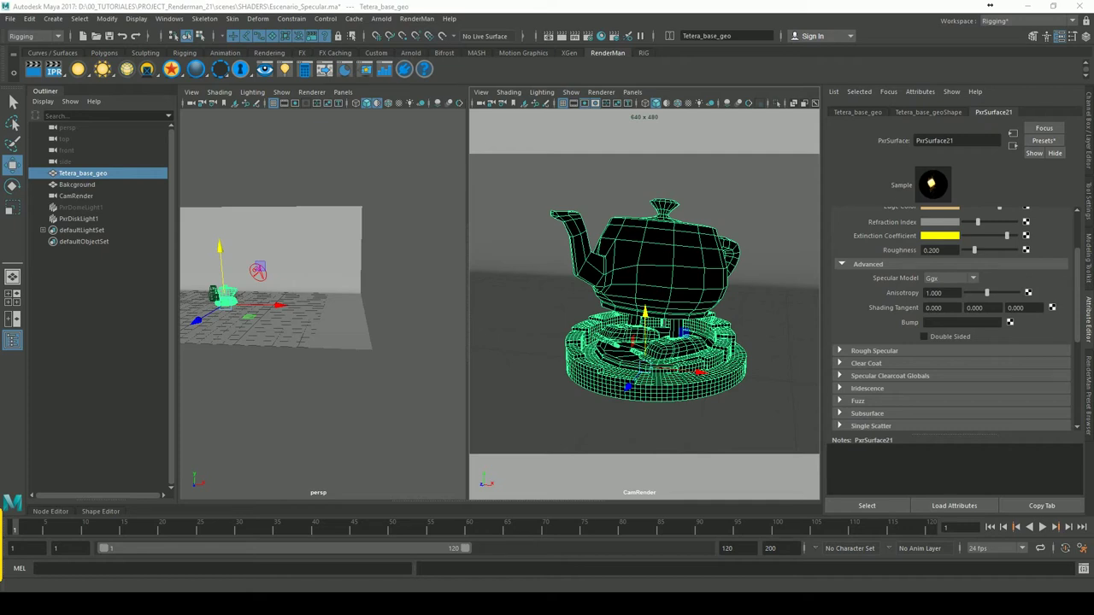
left_click(1052, 307)
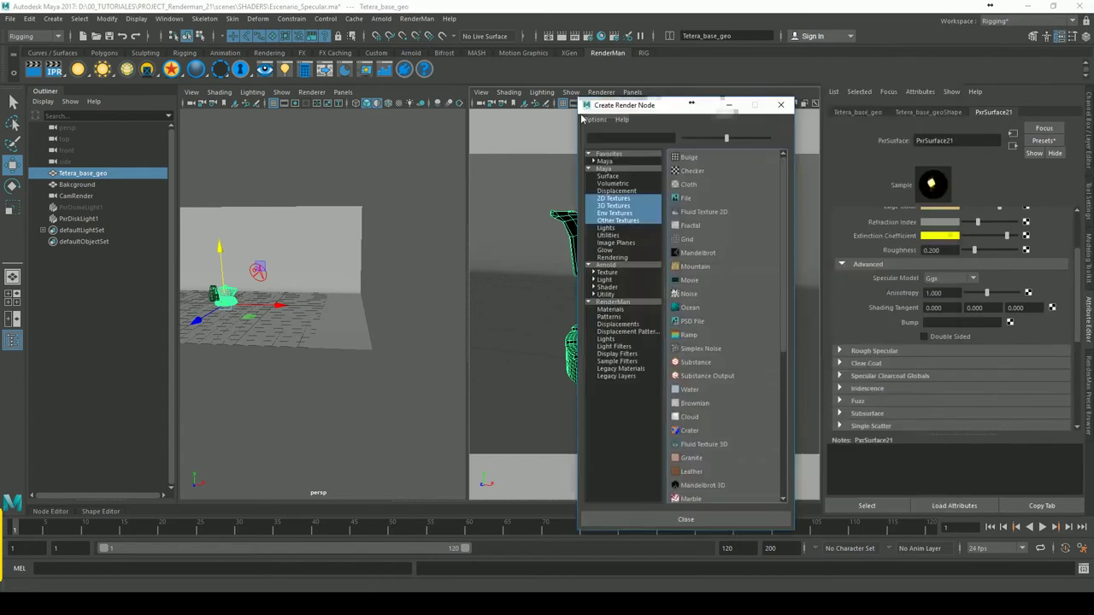
left_click(557, 205)
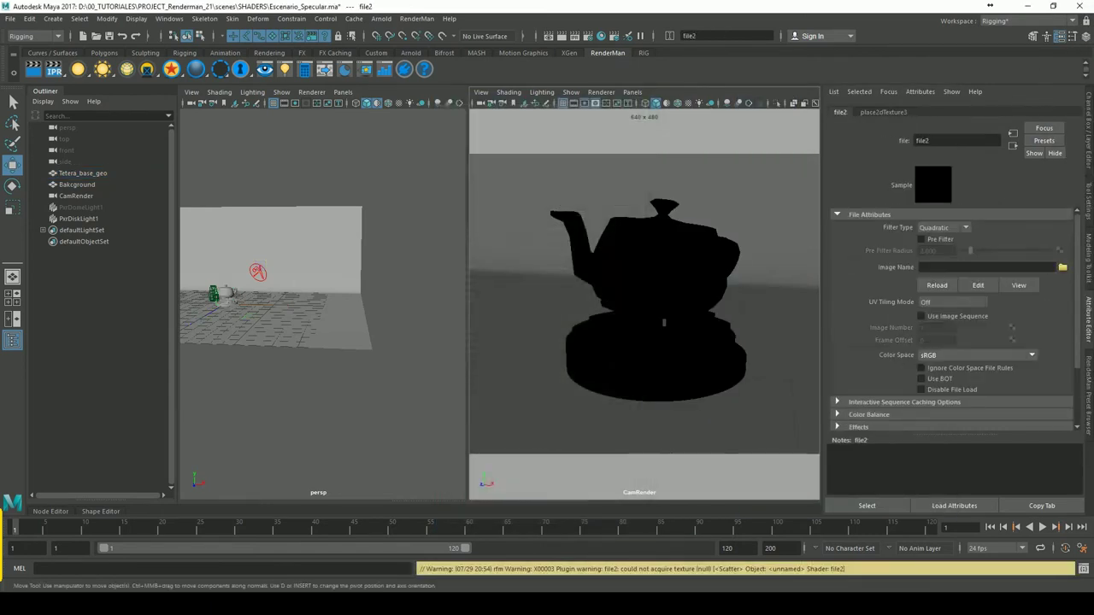
Preview the sourceimages textures and load carbon_mesh_vec.png into the file2 node
left_click(1062, 268)
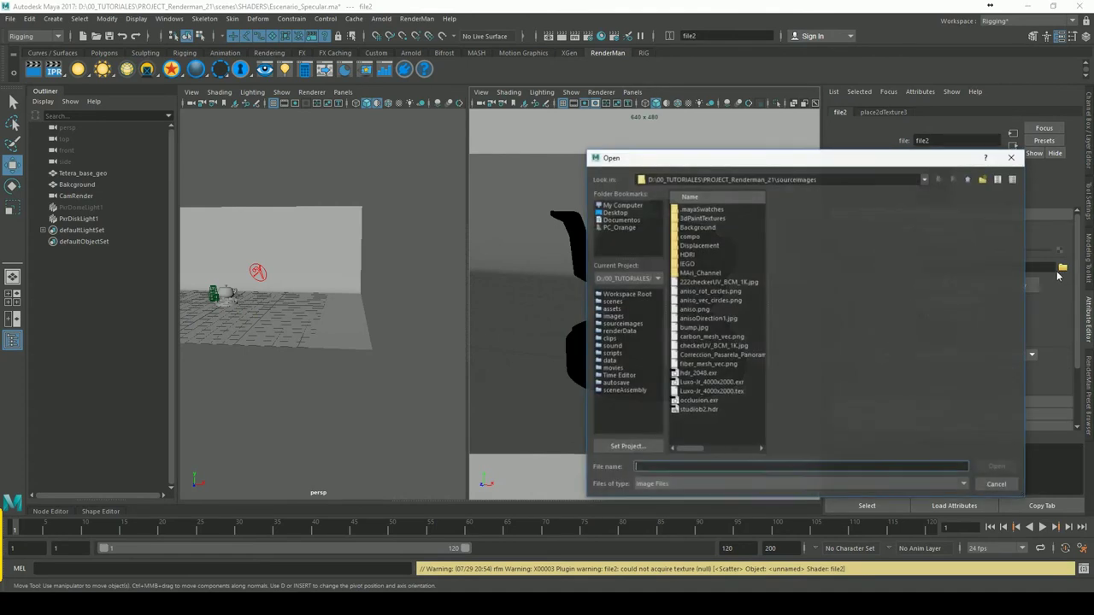
left_click(700, 313)
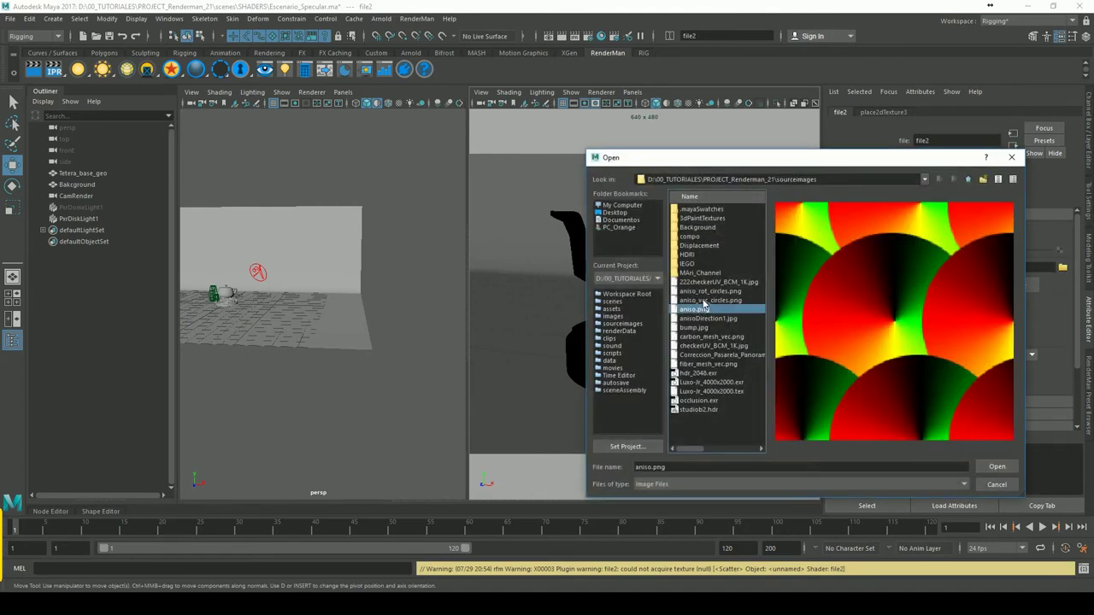
left_click(705, 293)
left_click(705, 301)
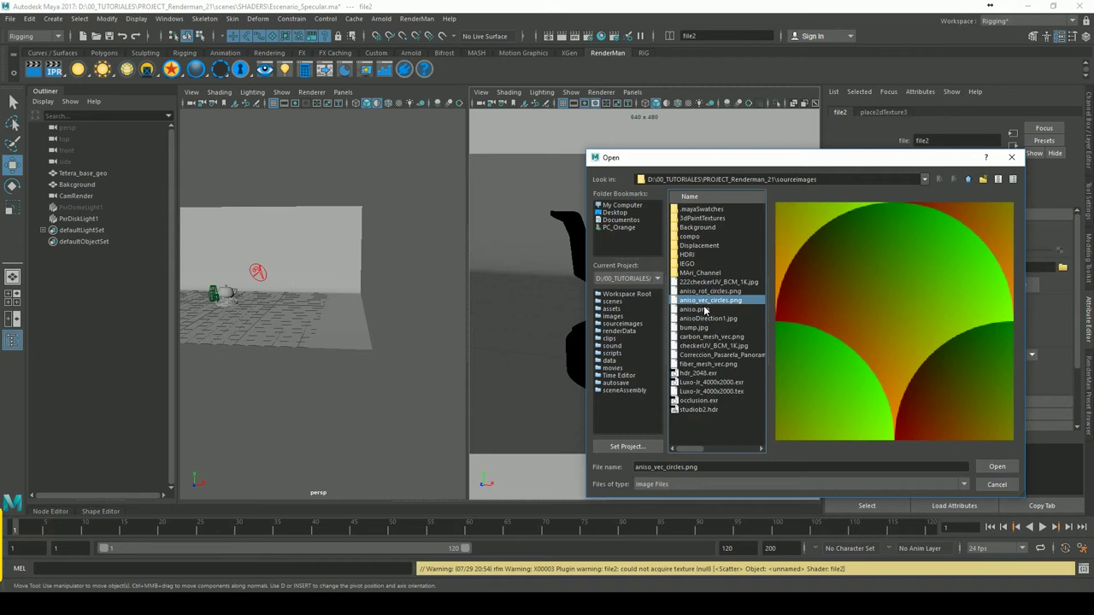
left_click(700, 311)
left_click(698, 319)
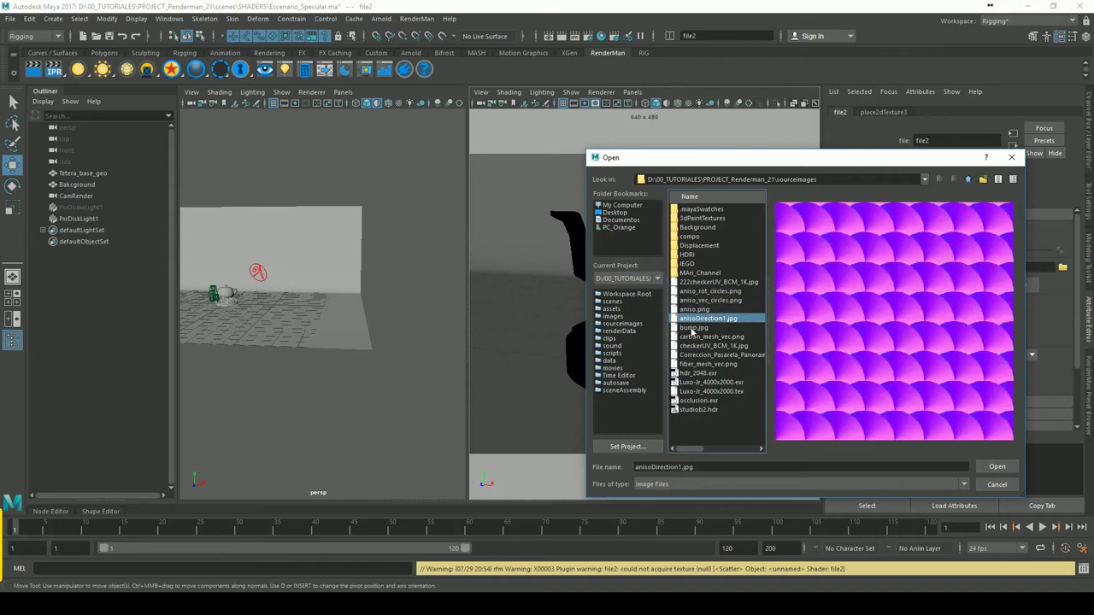
left_click(692, 329)
left_click(694, 338)
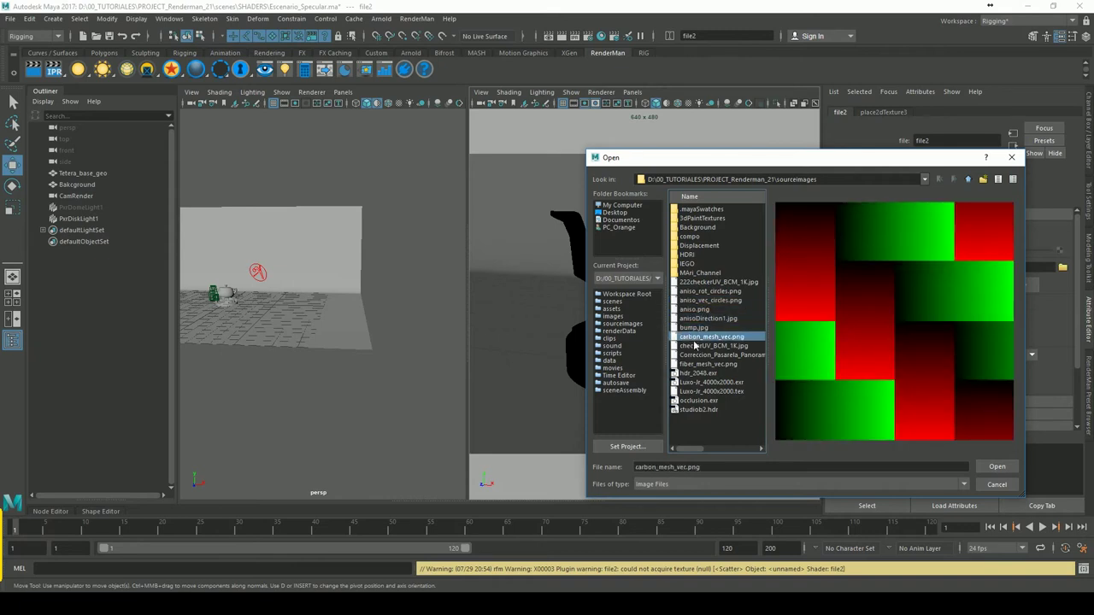
left_click(997, 467)
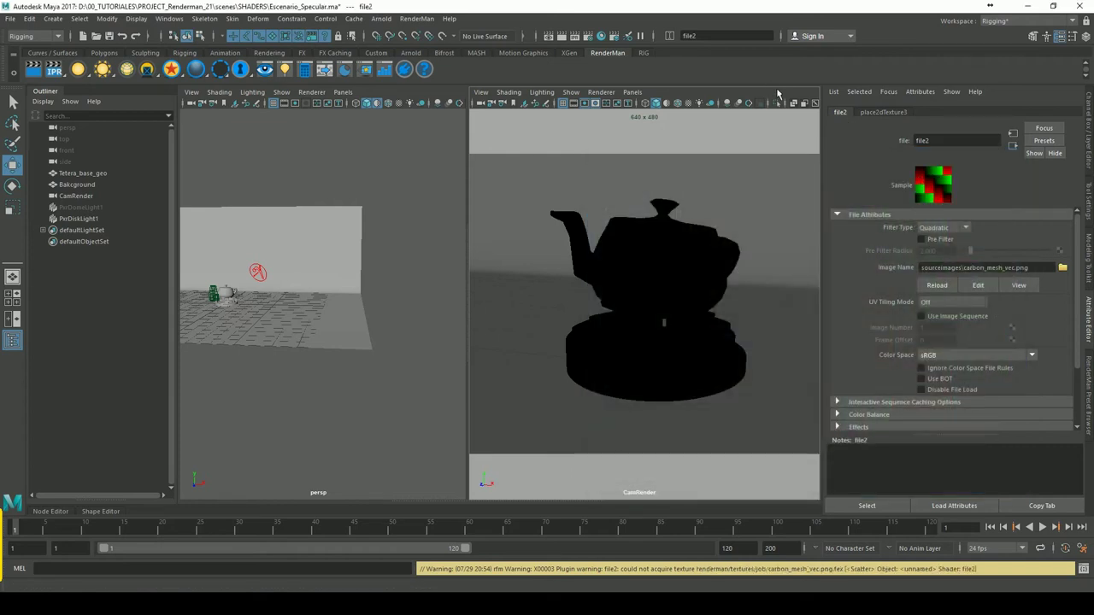
Set the place2dTexture3 Repeat UV to 5 × 5
left_click(892, 113)
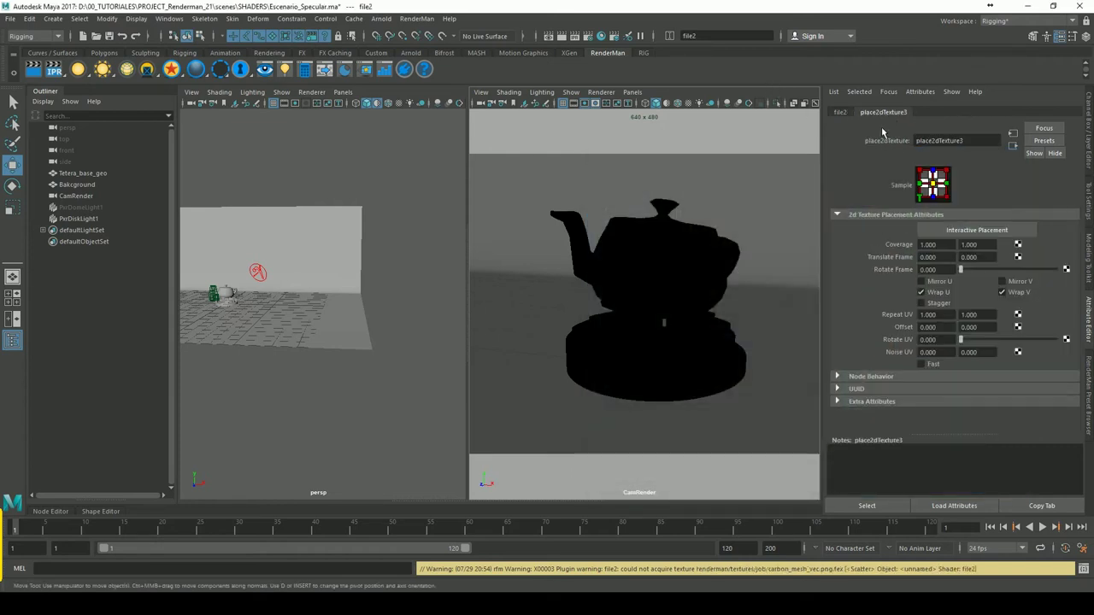
left_click(932, 315)
type("5")
key("Tab")
type("5")
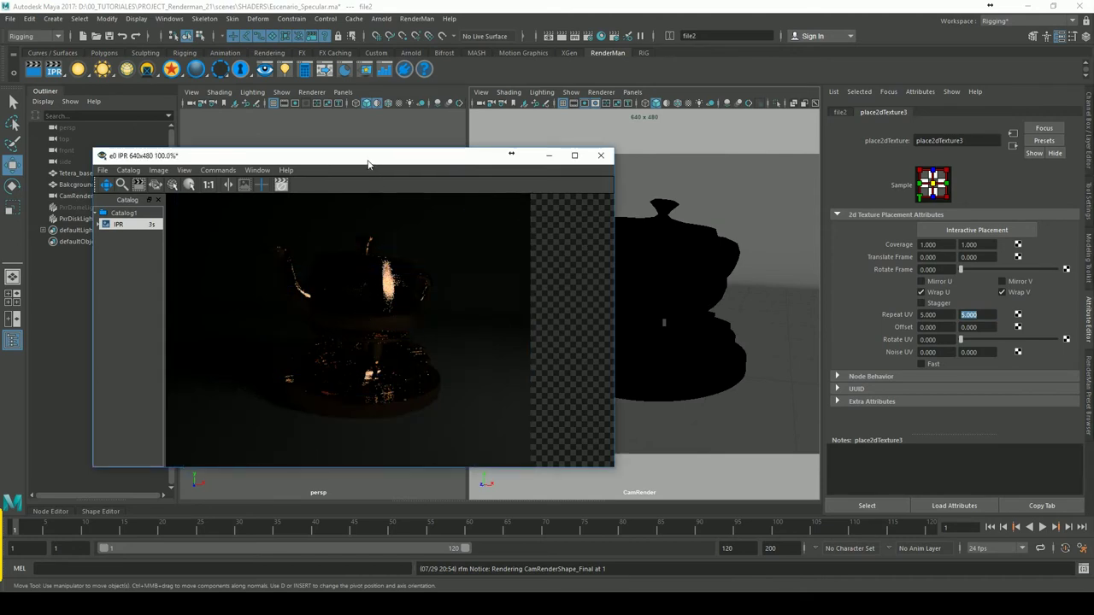
Hide PxrDiskLight1 and show PxrDomeLight1 to light the IPR render
left_click_drag(351, 159, 421, 205)
left_click(81, 219)
key("h")
left_click(92, 207)
key("h")
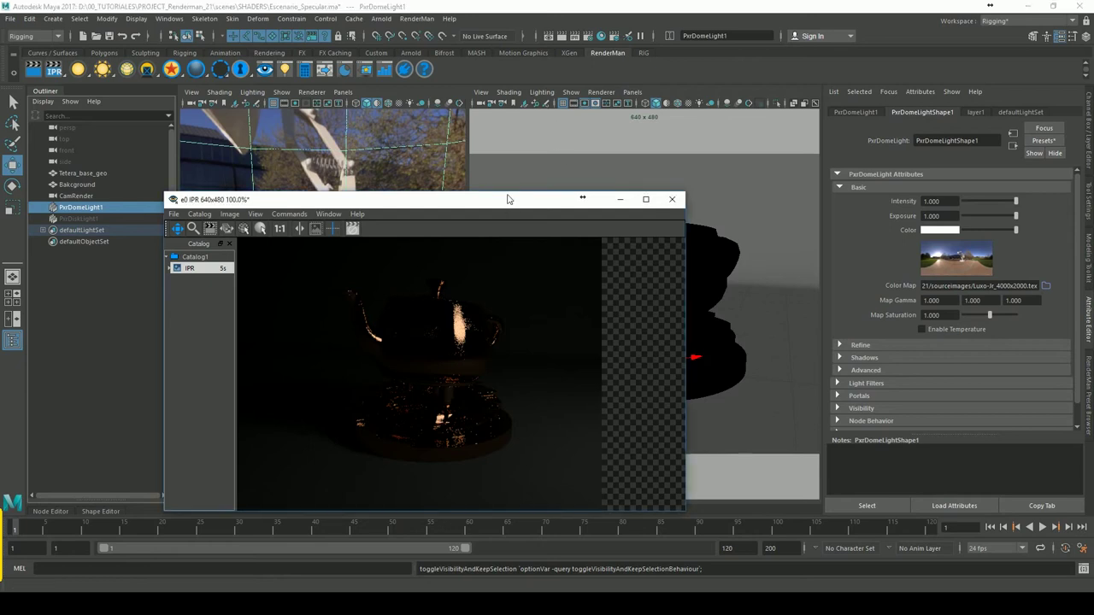
left_click_drag(507, 199, 499, 164)
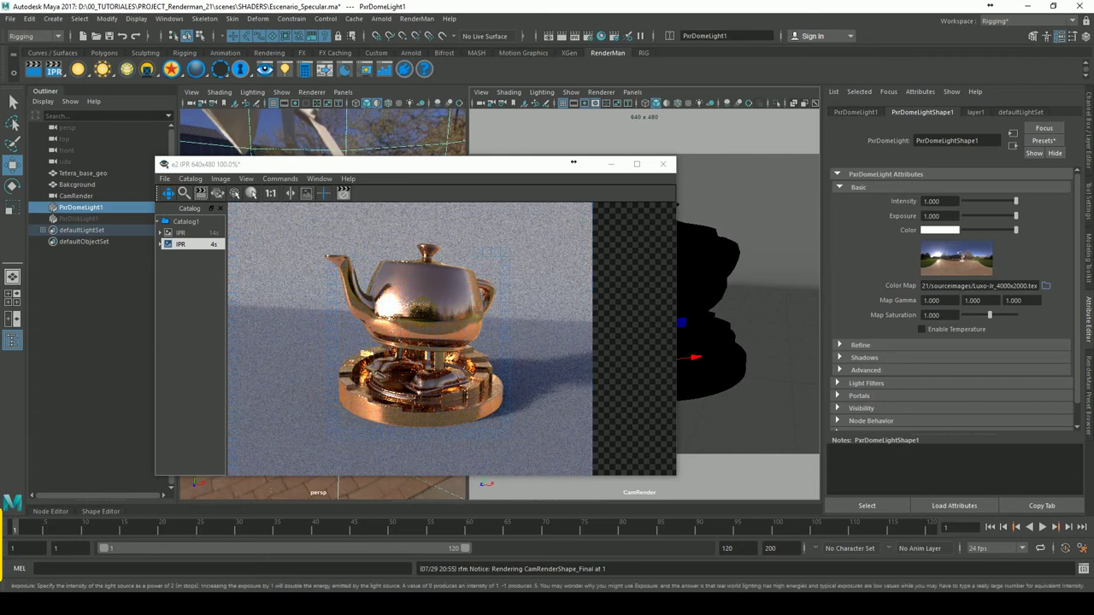
Set the Tetera_base_geo PxrSurface21 specular Roughness to 1.000
left_click(1023, 112)
left_click(82, 173)
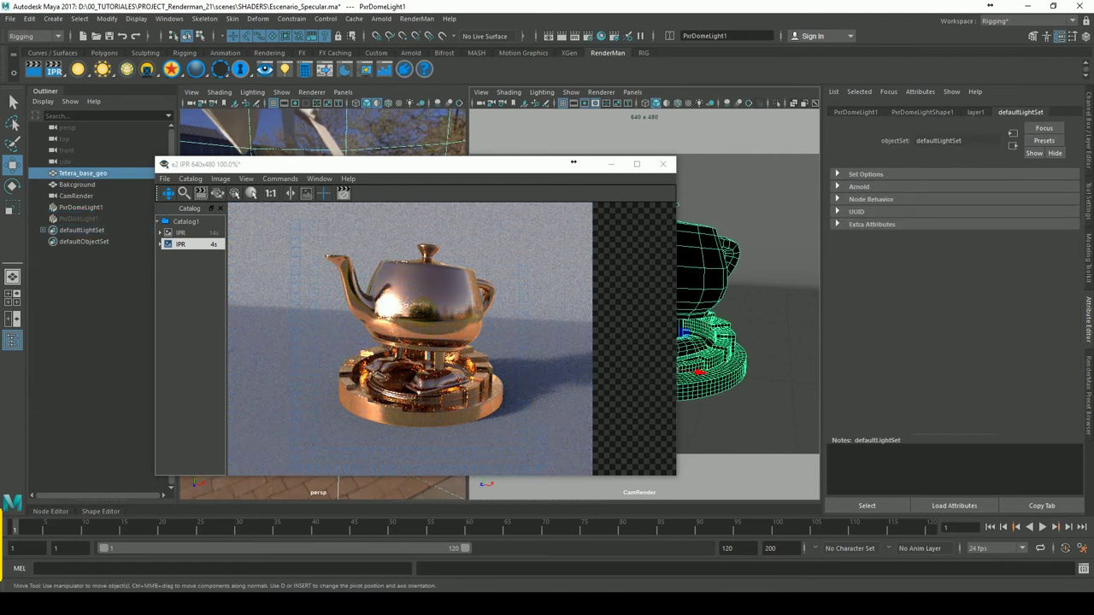
left_click(994, 112)
scroll(910, 313, "down", 3)
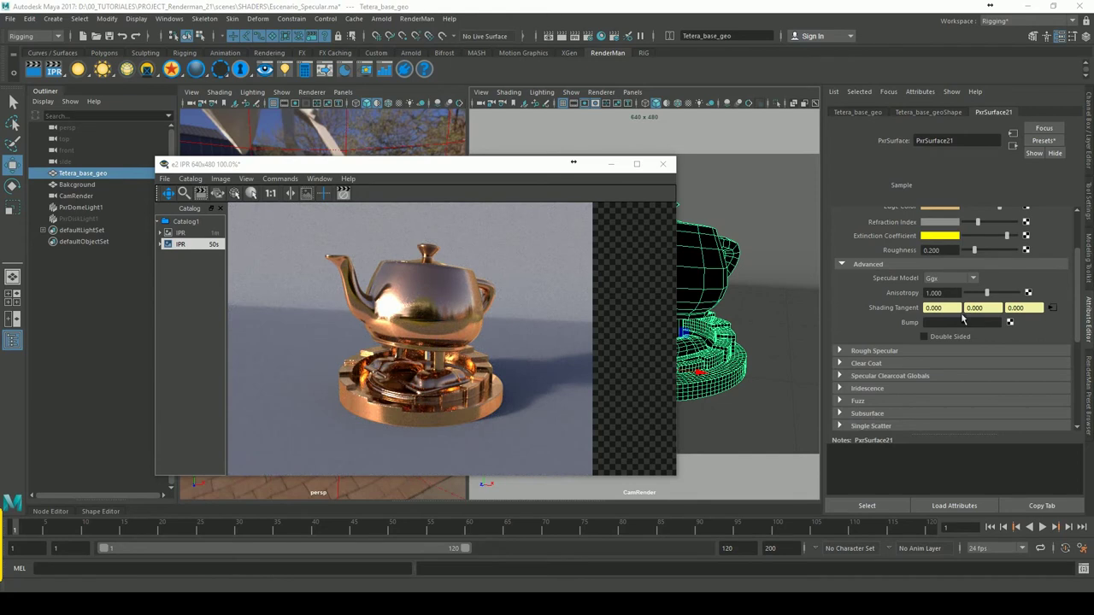
left_click(938, 253)
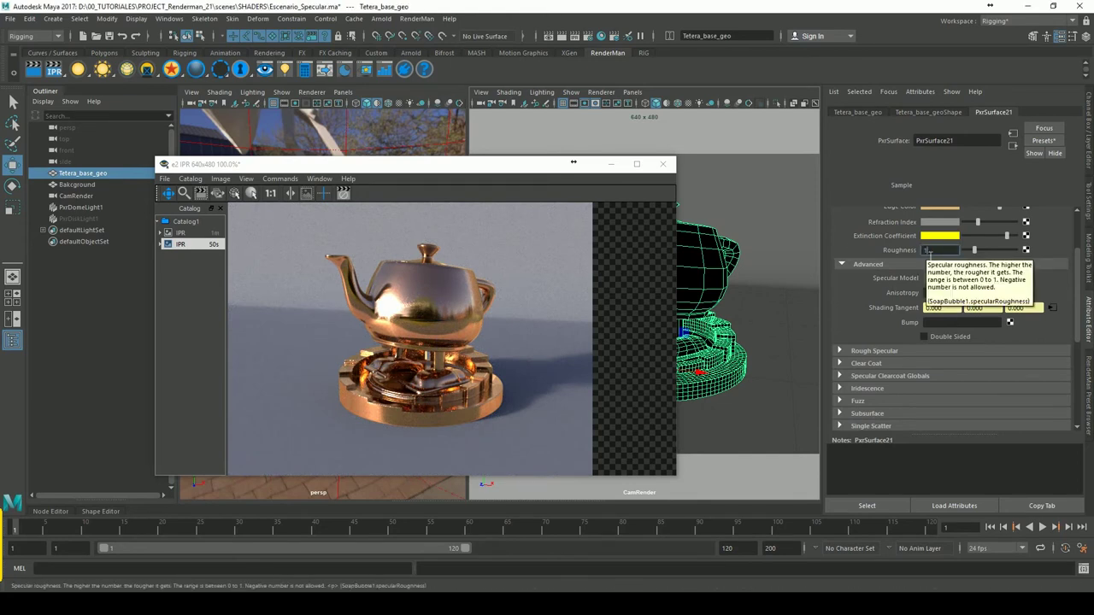
key("Return")
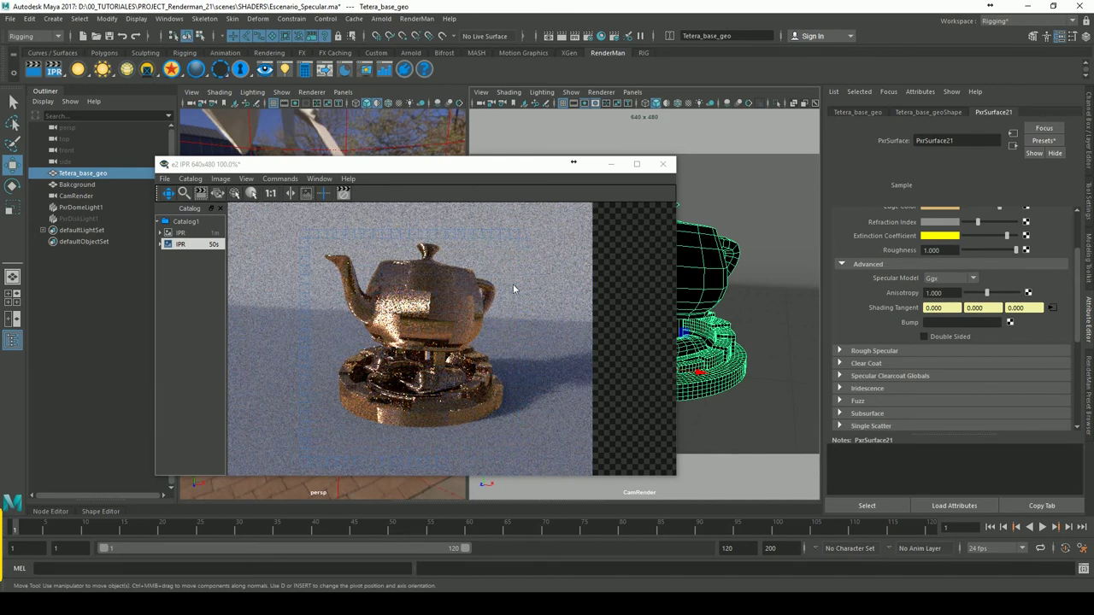
Set the place2dTexture3 Repeat UV to 10 × 10
left_click(1053, 307)
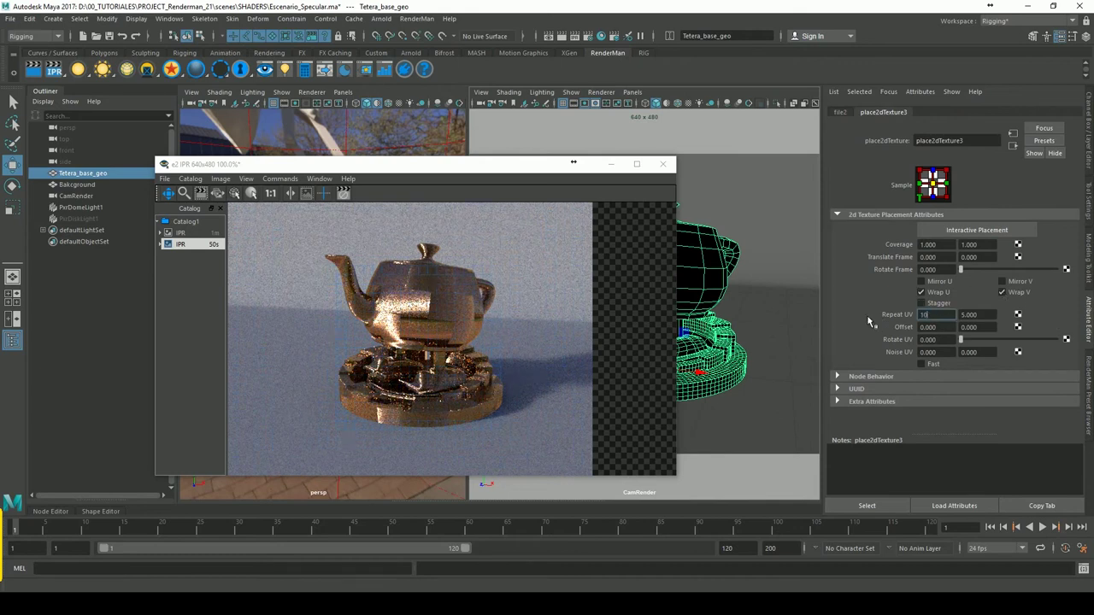
key("Tab")
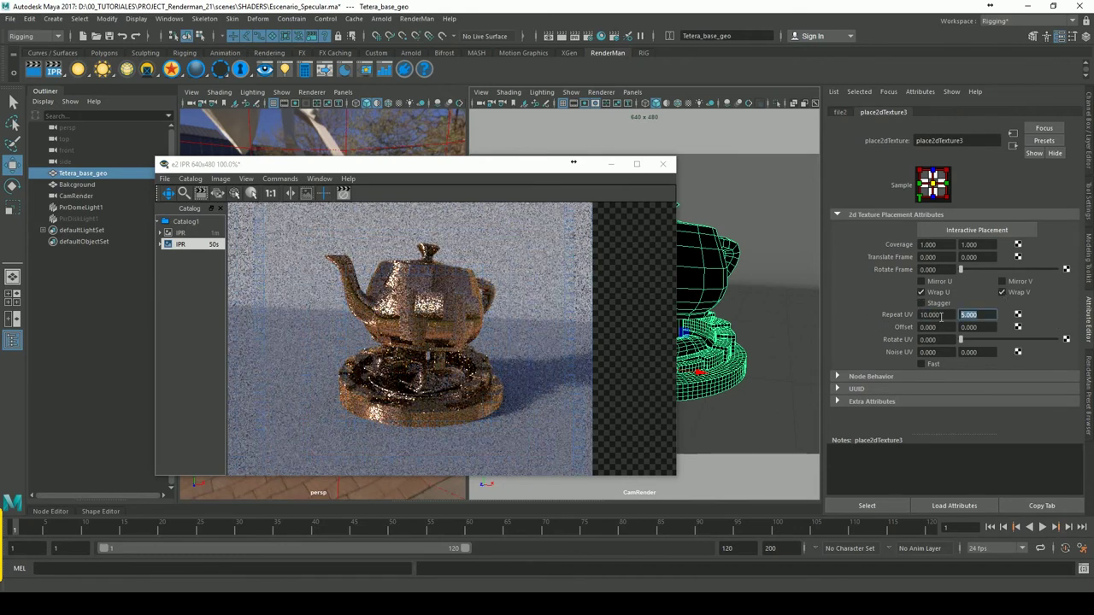
type("10")
key("Return")
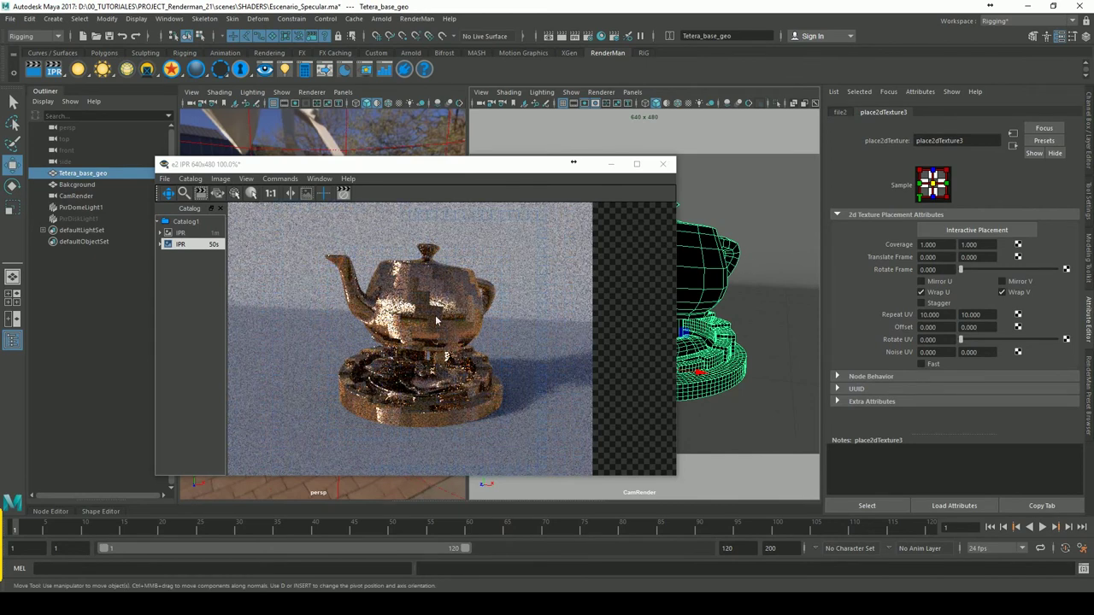
Test PxrSurface21 Anisotropy values of about 1.753, 0, 0.2 and 0.4
left_click(1014, 146)
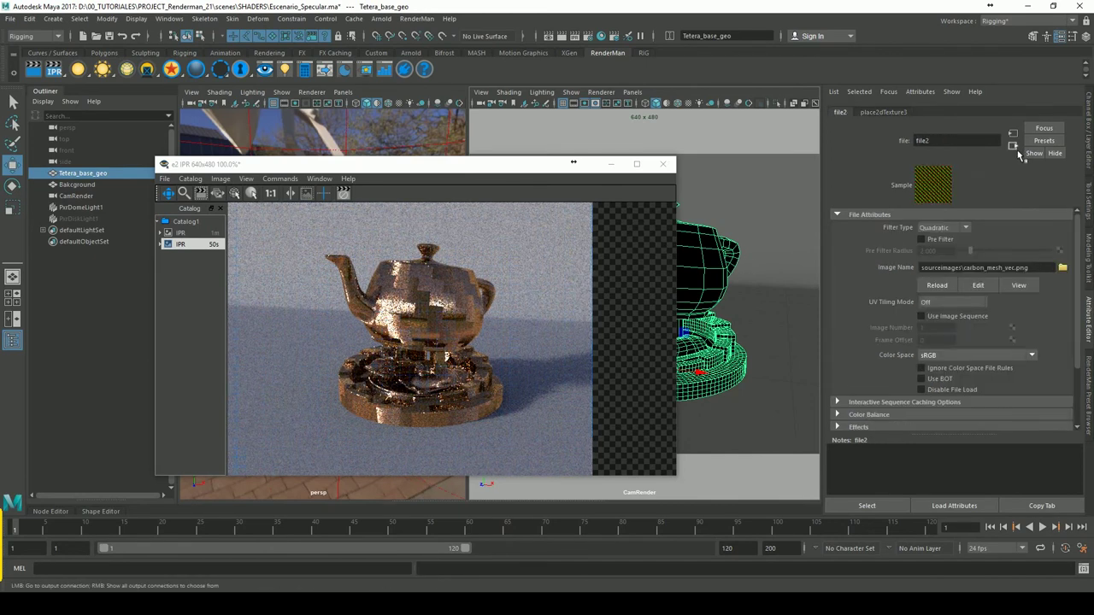
left_click(1013, 147)
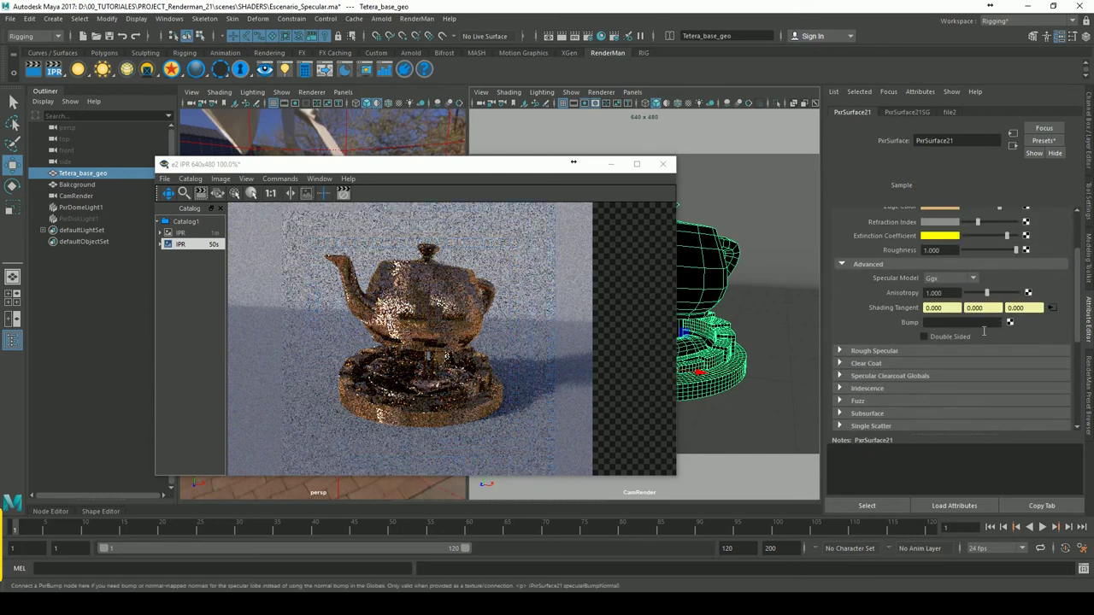
left_click_drag(988, 293, 1013, 301)
left_click(936, 293)
type("0")
key("Return")
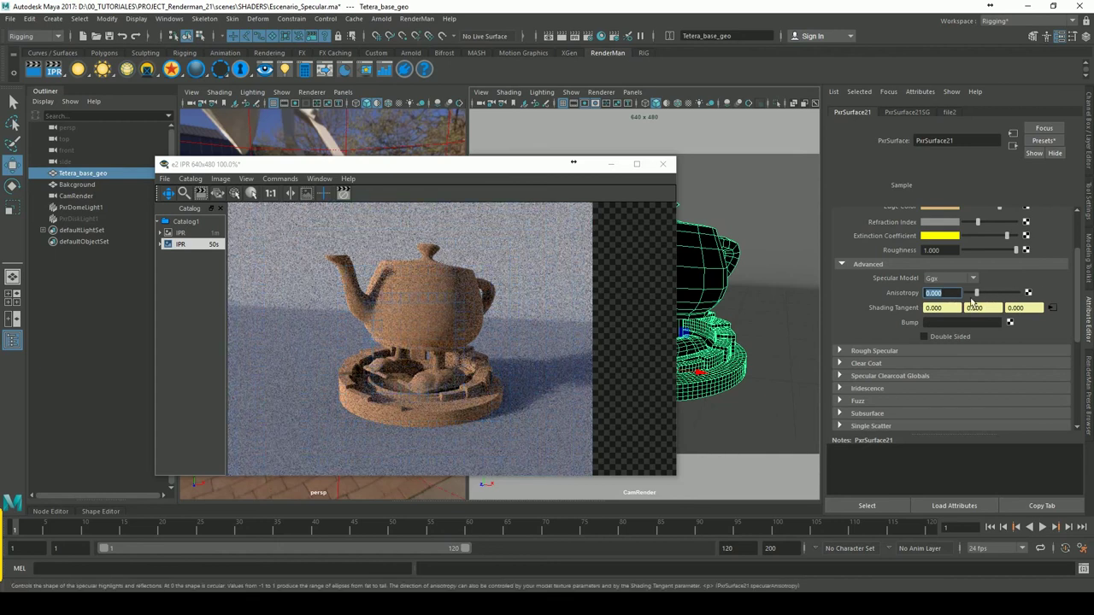
key("Return")
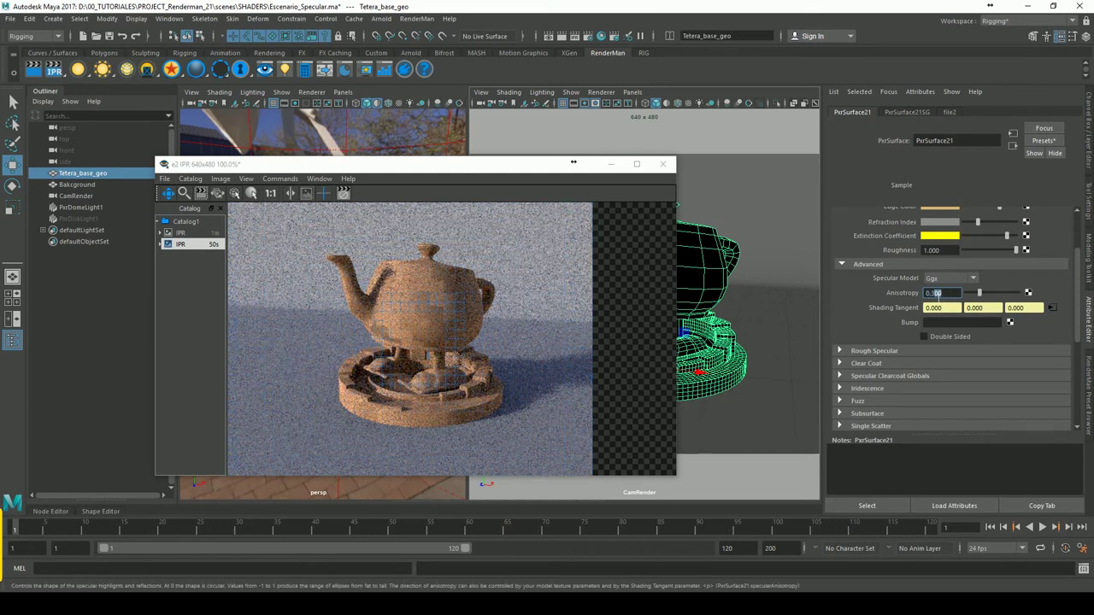
type("1.000")
key("Return")
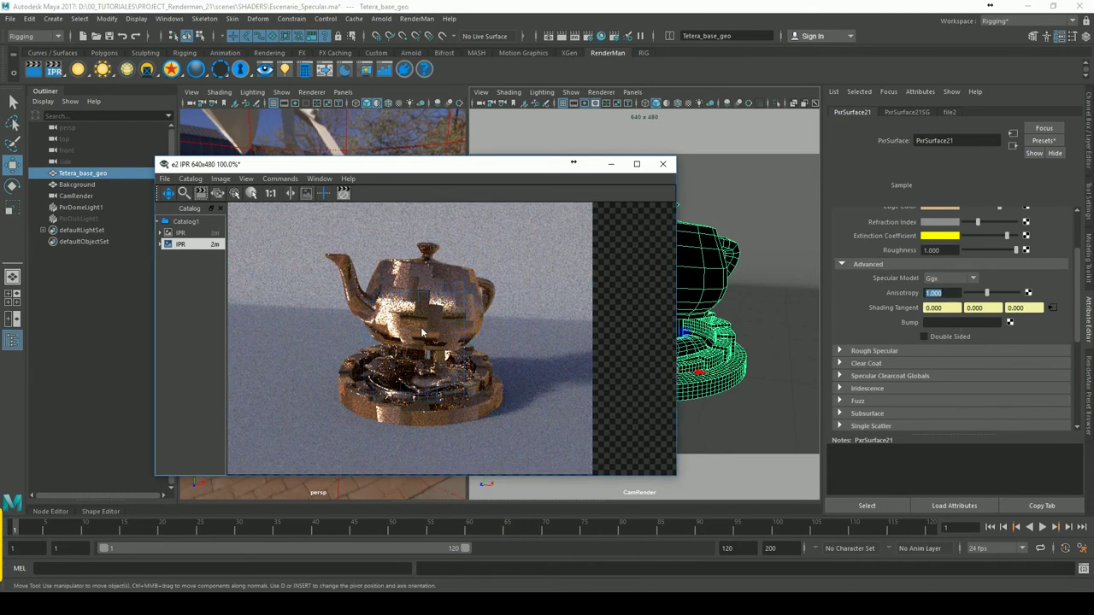
Break the file2 connection to Shading Tangent and set Anisotropy back to 0
right_click(904, 316)
left_click(952, 342)
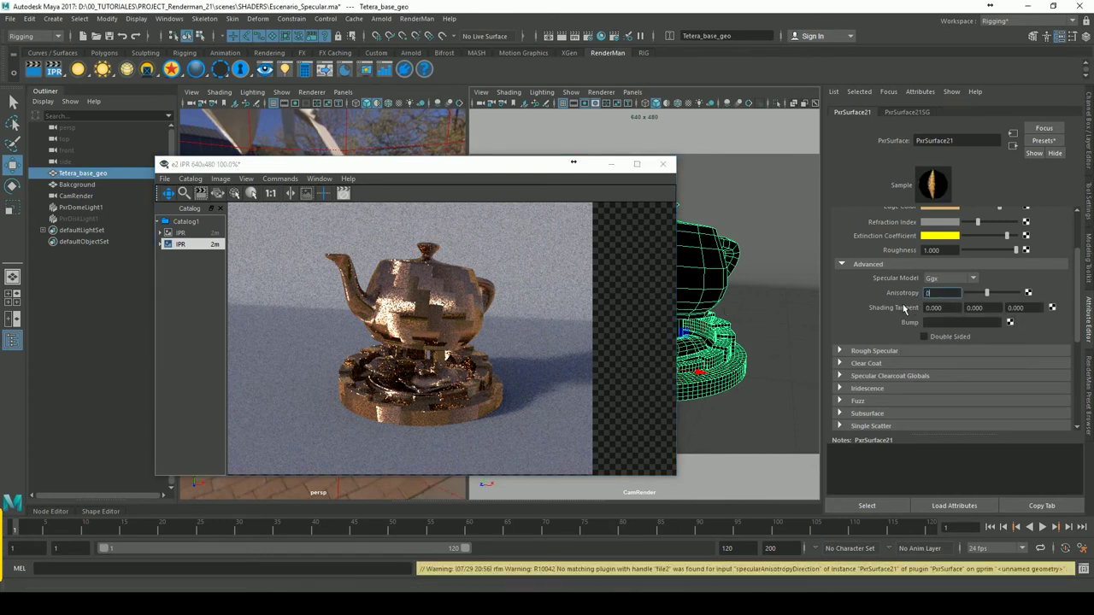
type(".000")
key("Return")
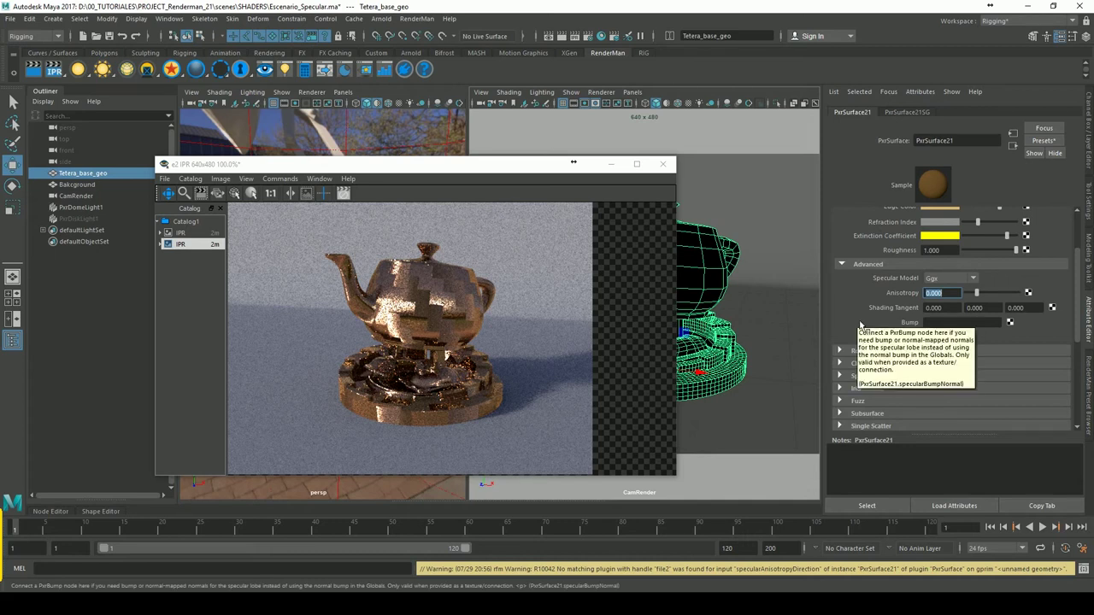
left_click(430, 325)
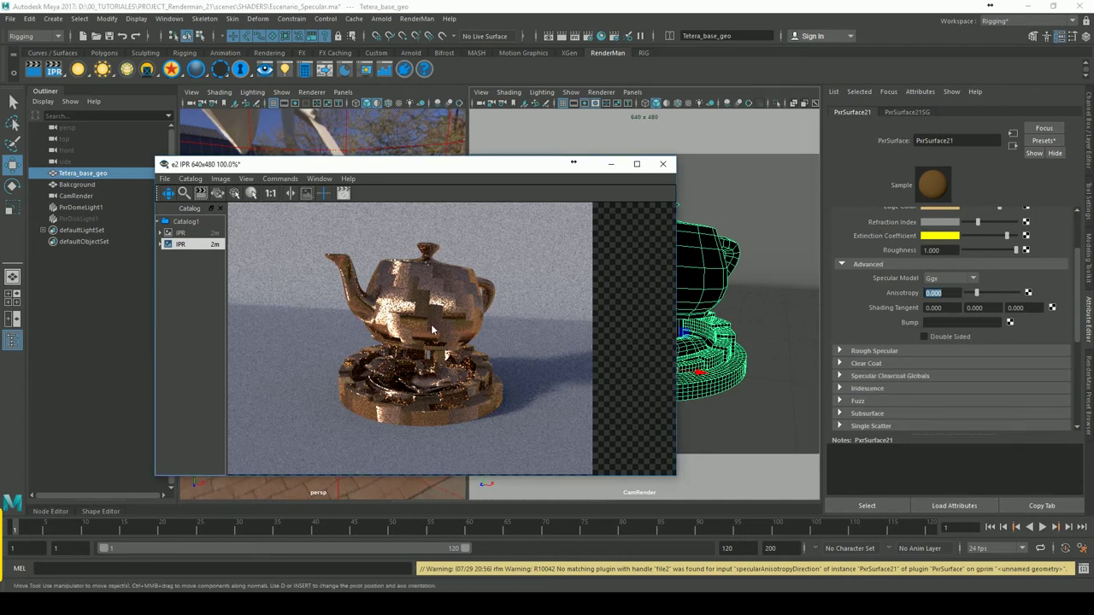
Set Primary Specular Roughness to 0.100 for a polished, mirror-like copper teapot
left_click_drag(487, 168, 419, 171)
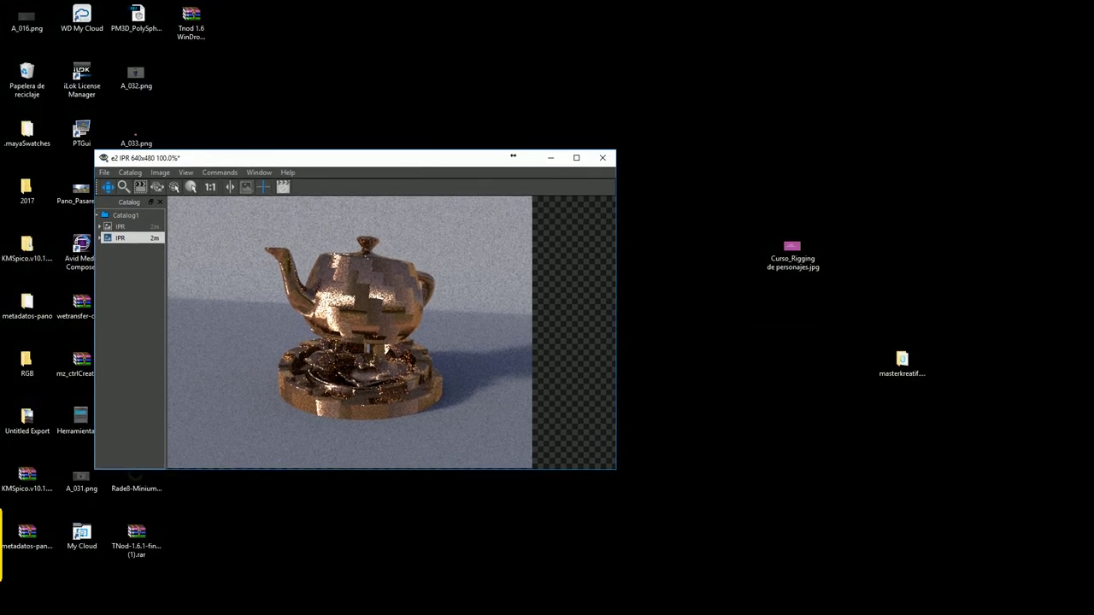
left_click(467, 550)
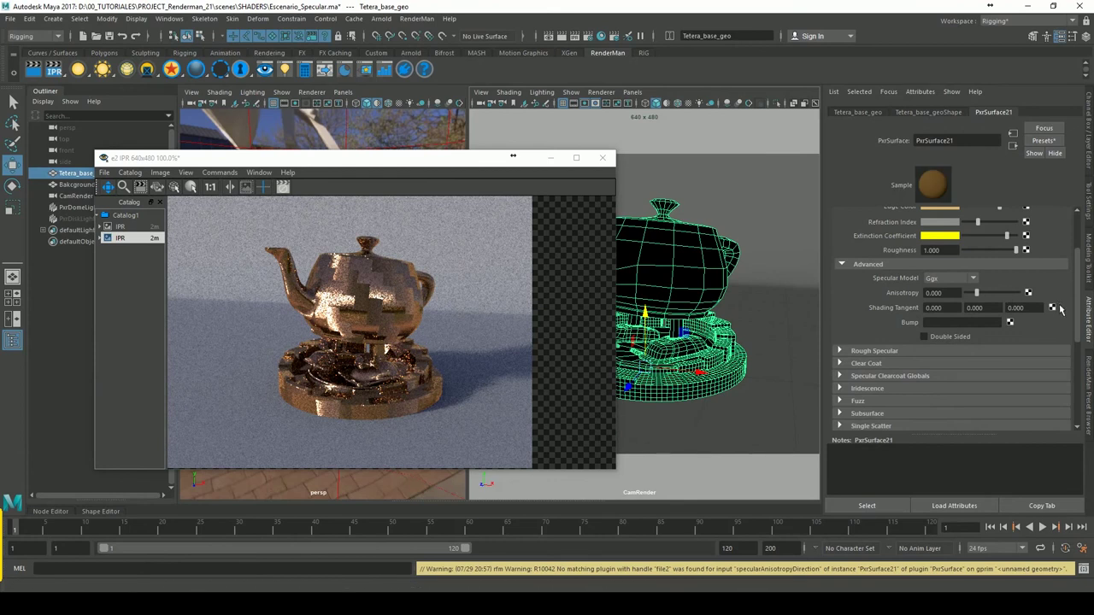
scroll(1082, 310, "up", 3)
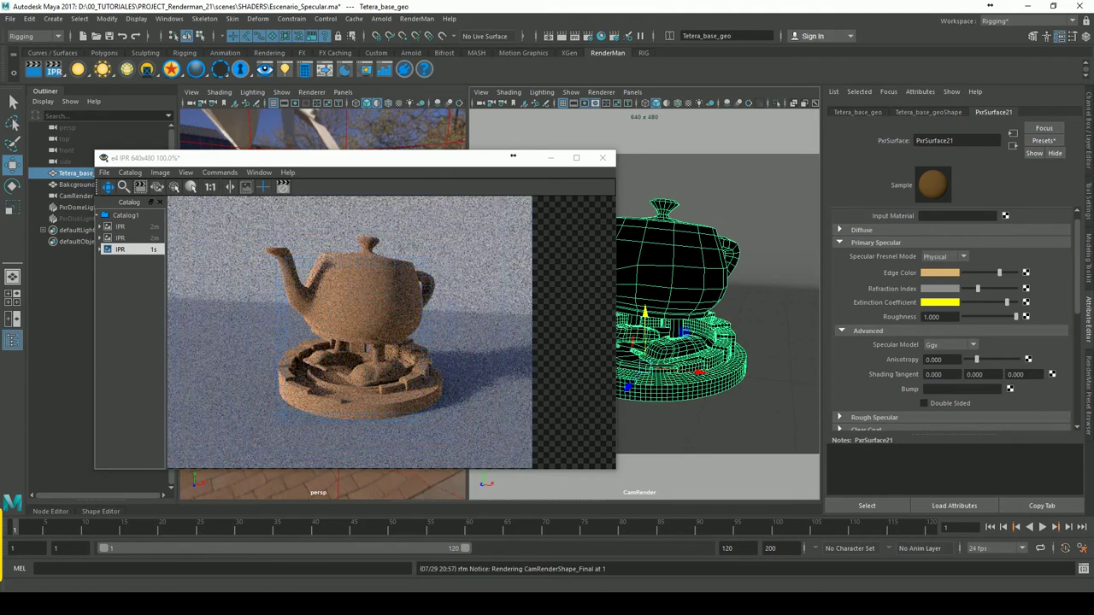
scroll(983, 308, "down", 2)
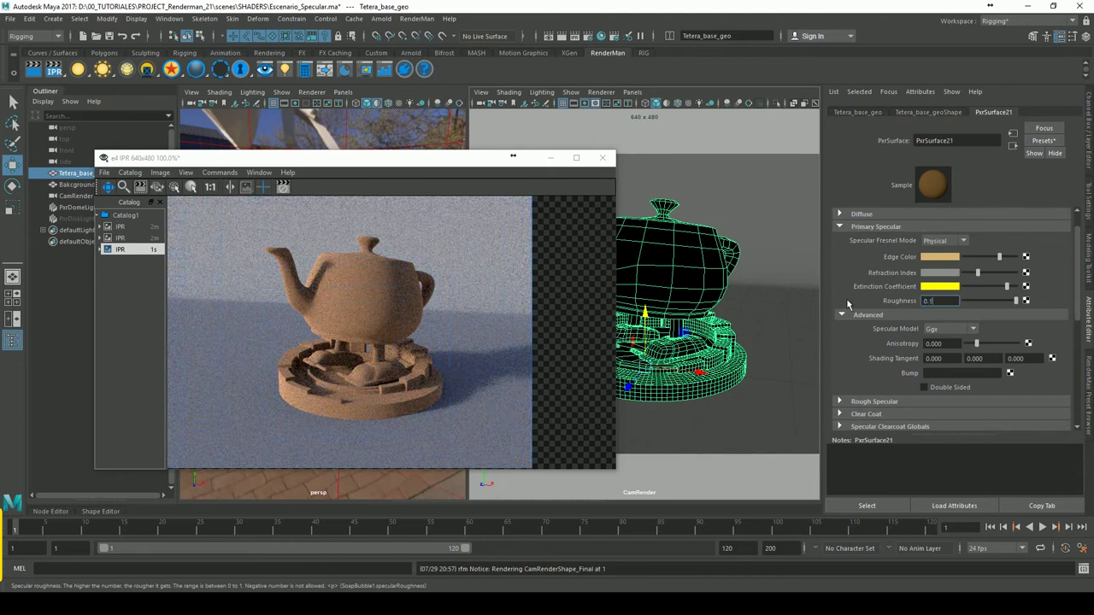
key("Return")
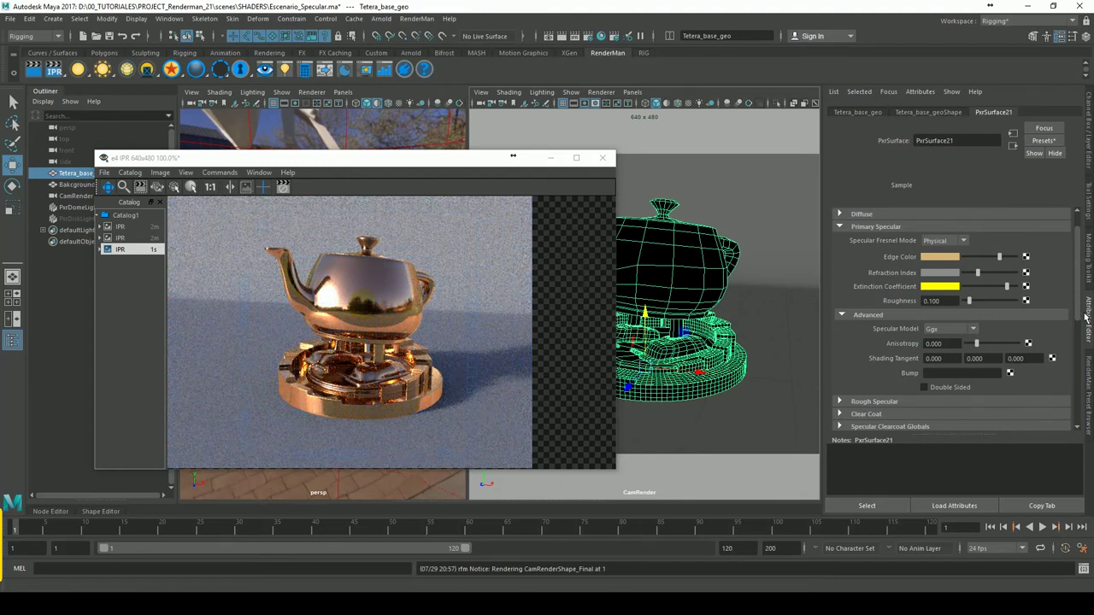
scroll(1045, 236, "up", 1)
Raise the diffuse gain to 0.494 and make the diffuse colour pure red
left_click(838, 242)
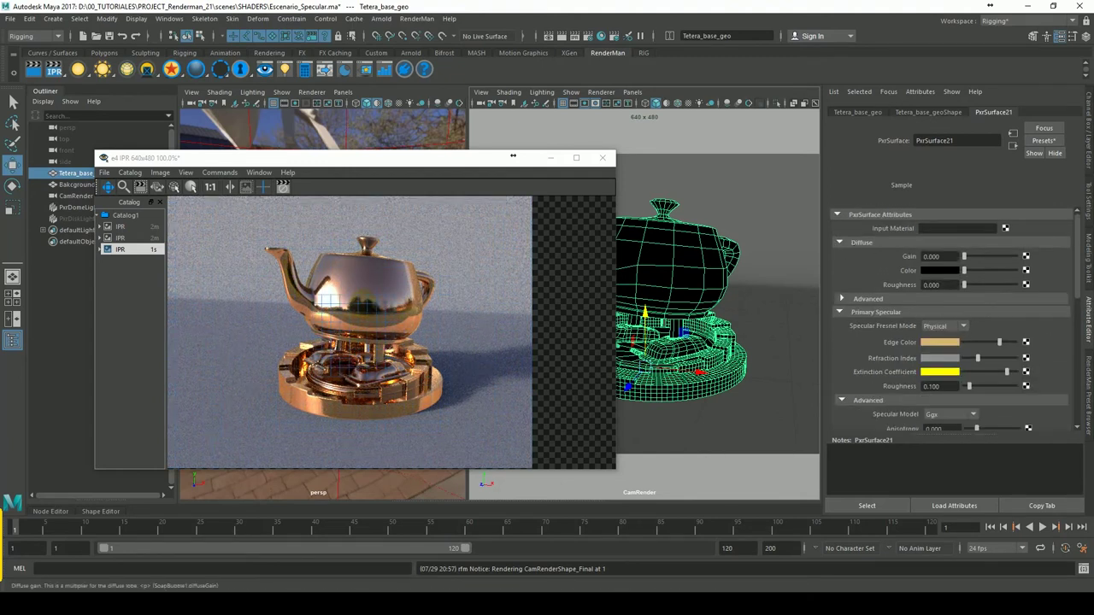
left_click_drag(964, 257, 977, 257)
left_click(988, 259)
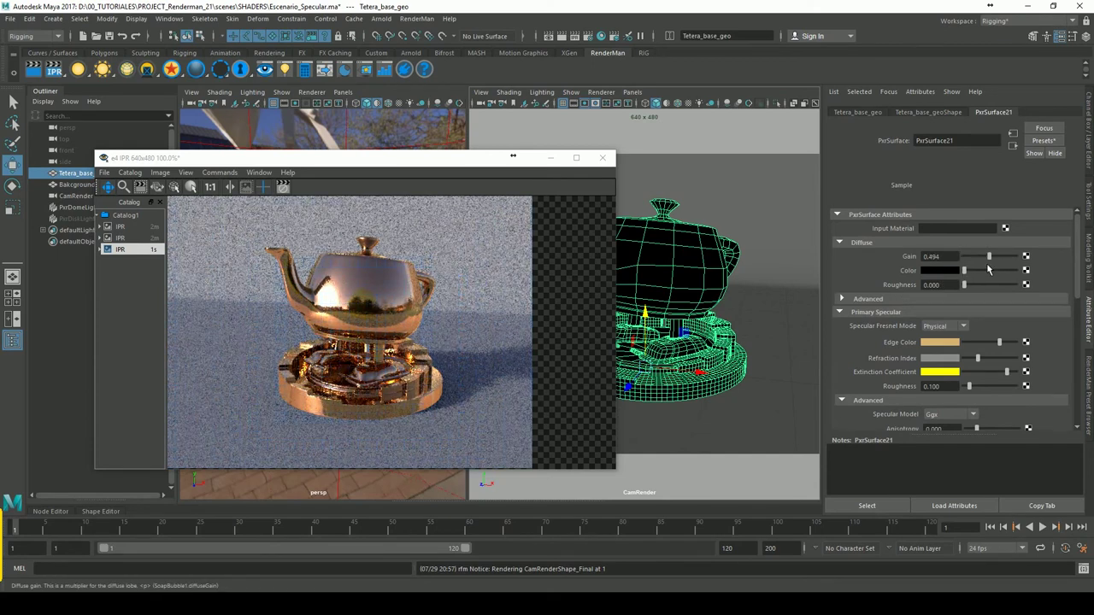
left_click(940, 270)
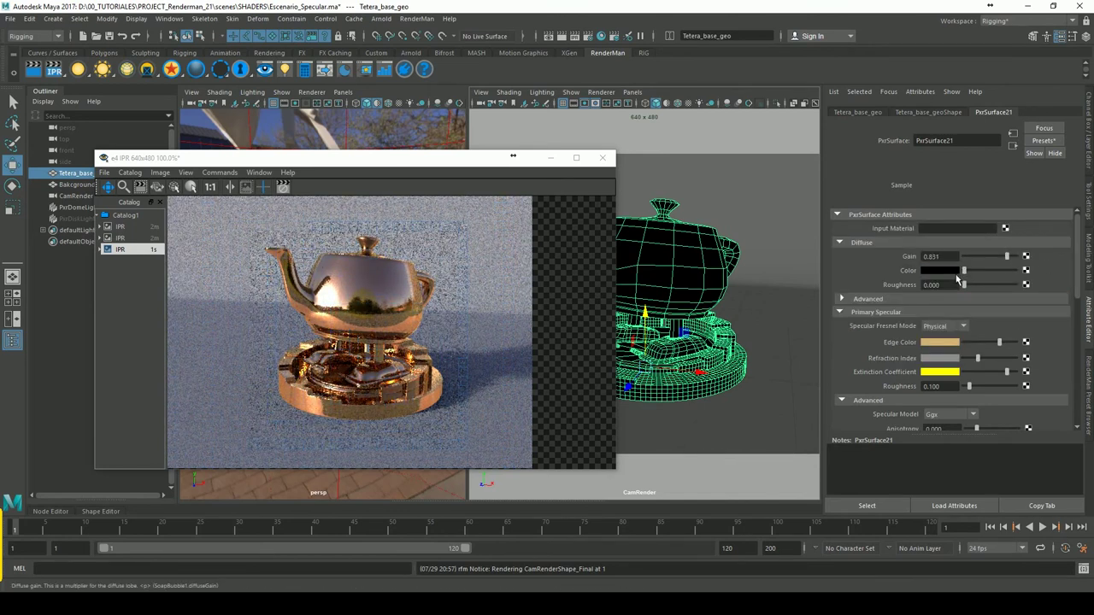
left_click(942, 272)
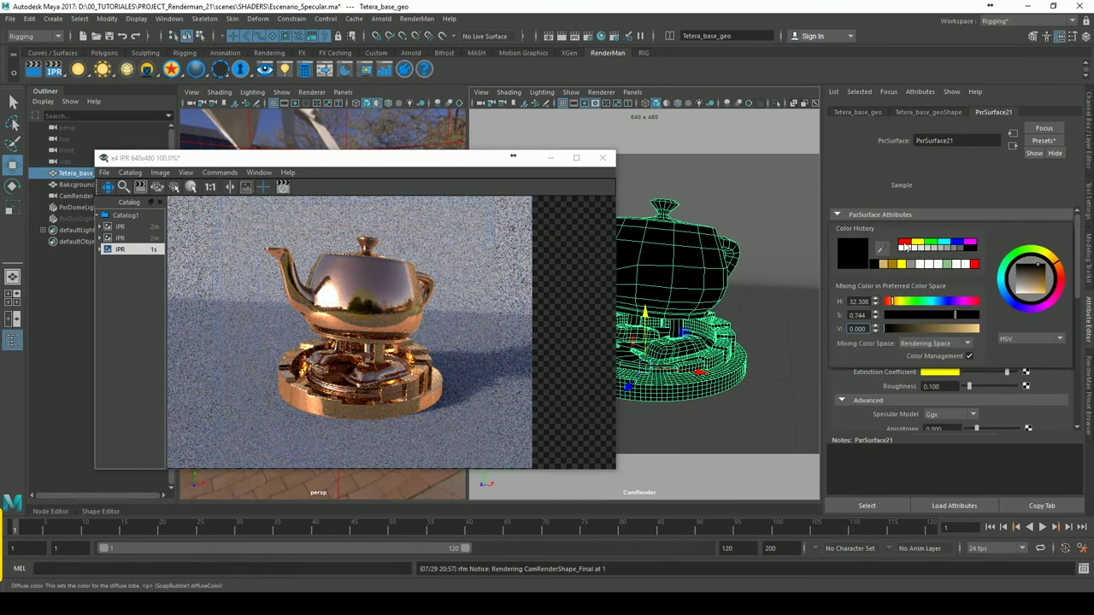
left_click(905, 244)
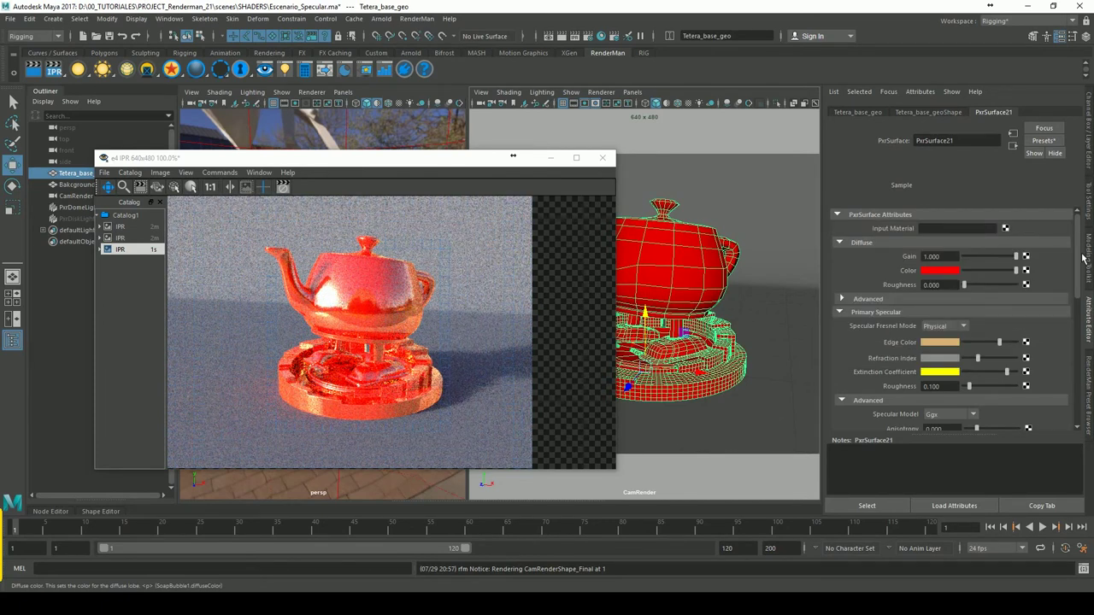
Darken the diffuse red and drag the specular Edge Color slider down
left_click(950, 270)
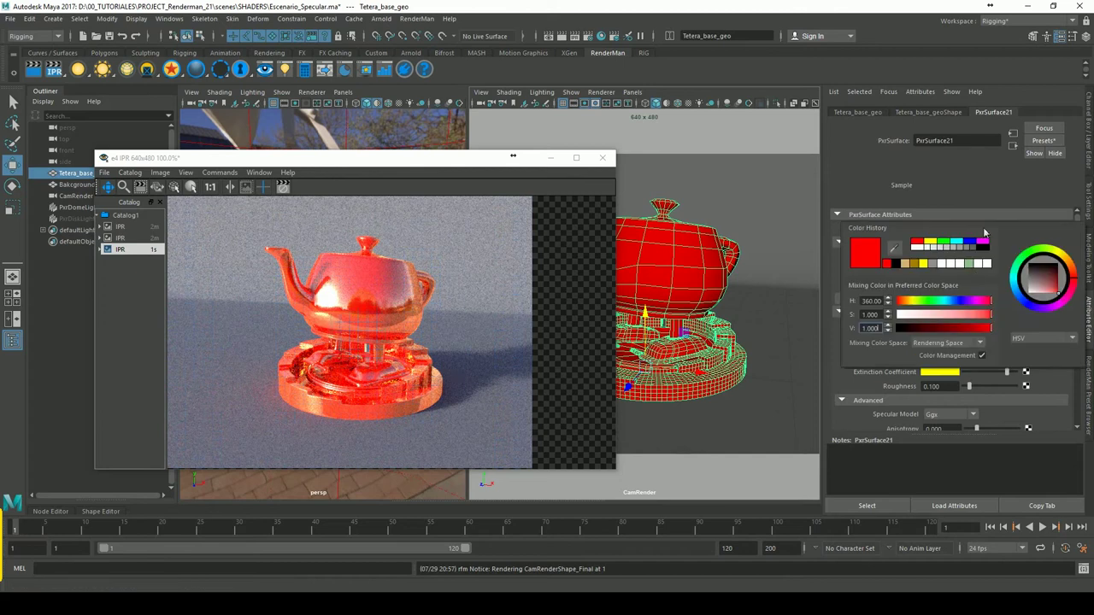
left_click_drag(1015, 270, 983, 271)
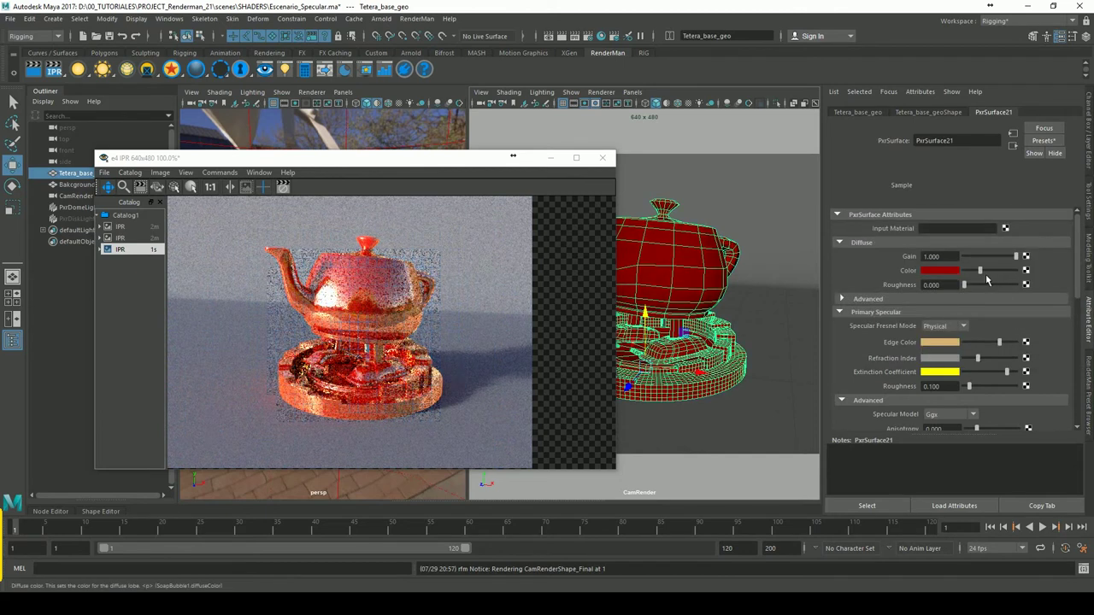
scroll(984, 325, "down", 2)
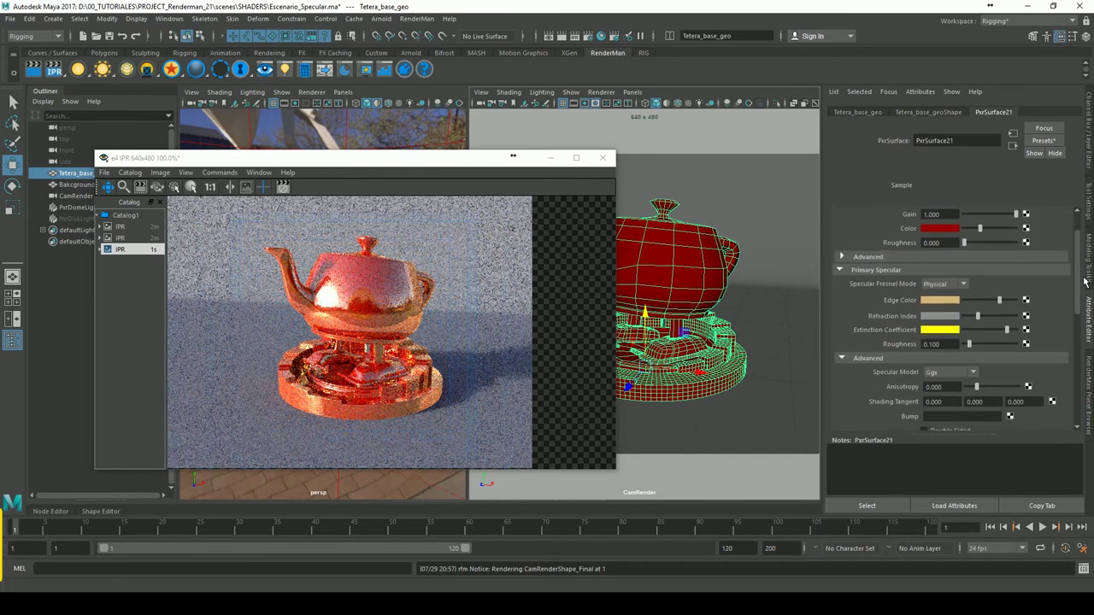
mouse_move(1000, 310)
left_mouse_down()
mouse_move(962, 313)
mouse_move(964, 340)
mouse_move(981, 313)
mouse_move(999, 319)
left_mouse_up()
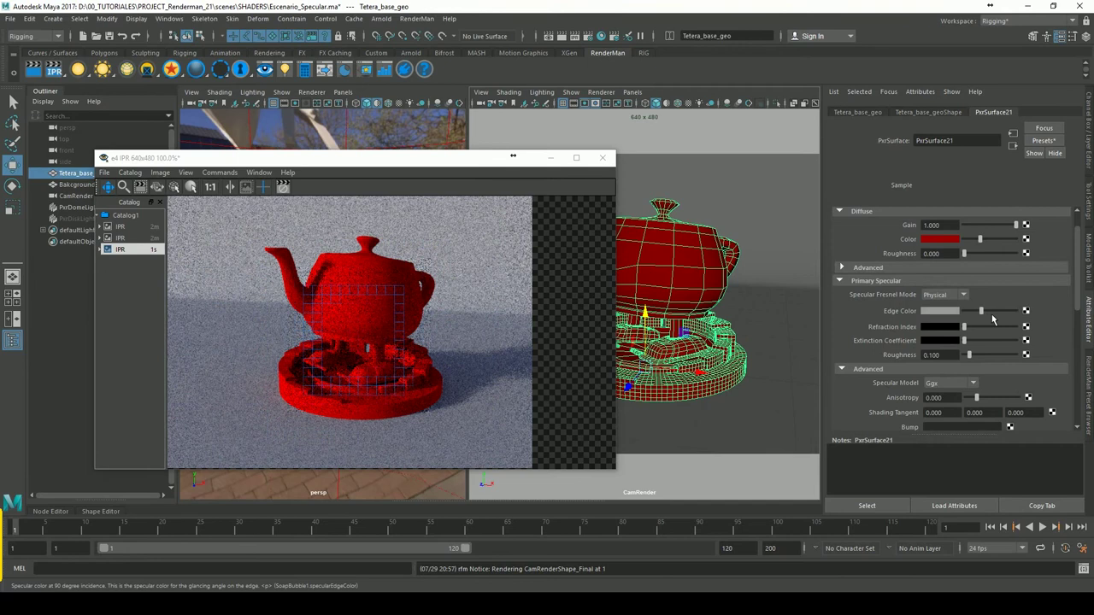
Set Specular Fresnel Mode to Artistic, darken the edge colour, and expand Diffuse Advanced
left_click(944, 294)
left_click(936, 305)
mouse_move(993, 323)
left_mouse_down()
mouse_move(964, 322)
mouse_move(974, 337)
mouse_move(963, 356)
mouse_move(983, 309)
mouse_move(963, 337)
mouse_move(971, 323)
mouse_move(977, 337)
mouse_move(967, 310)
left_mouse_up()
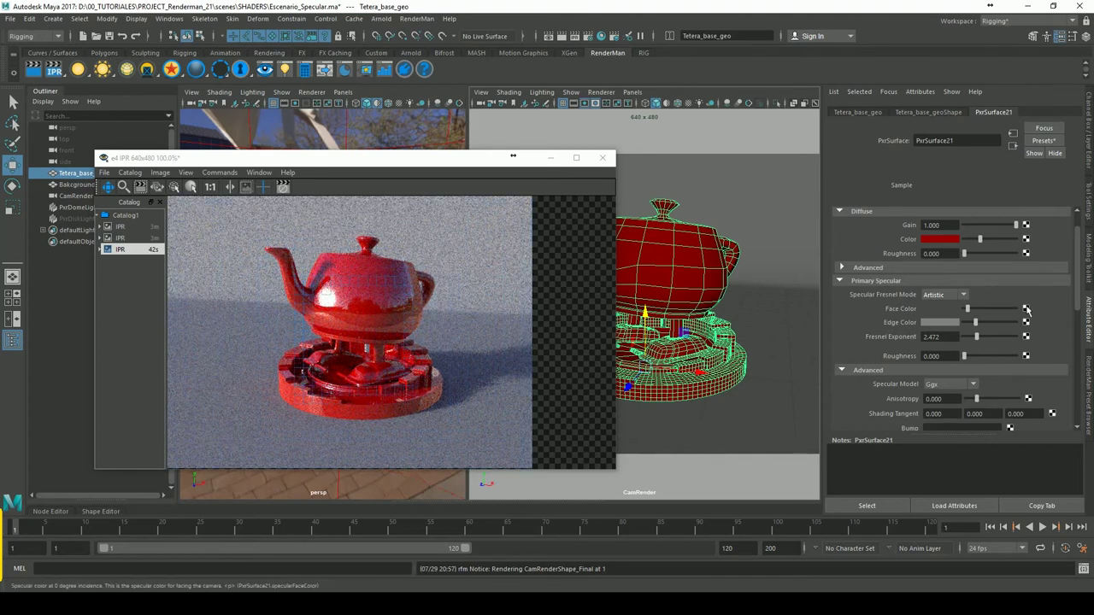
scroll(1086, 298, "down", 1)
scroll(1086, 298, "up", 2)
left_click(843, 298)
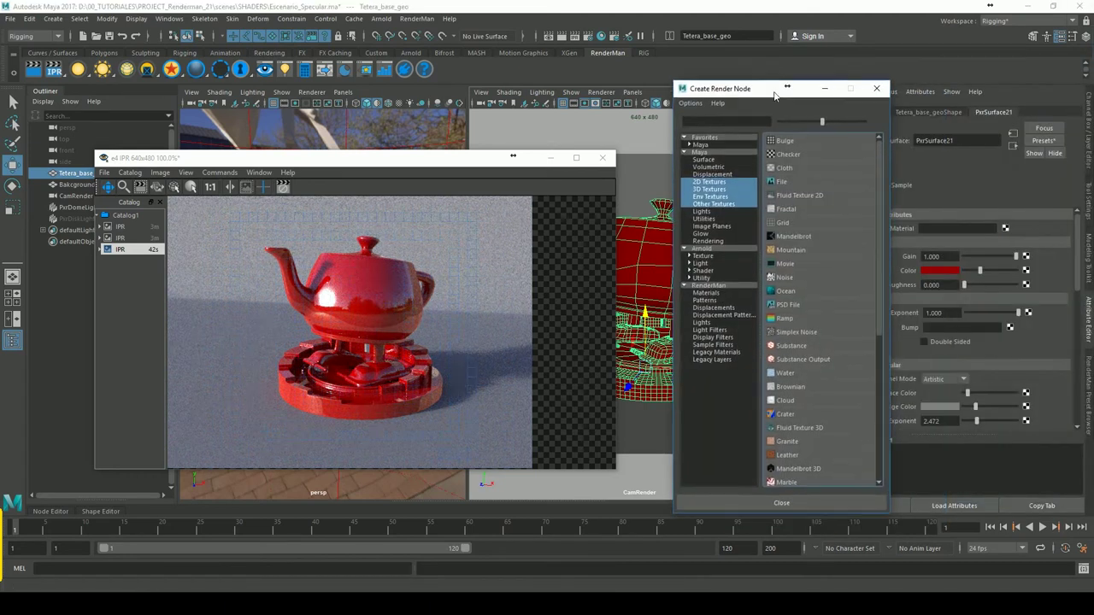
Create a Simplex Noise texture for the diffuse bump with noise type Cellular
scroll(907, 246, "down", 1)
scroll(908, 257, "down", 1)
scroll(908, 265, "down", 1)
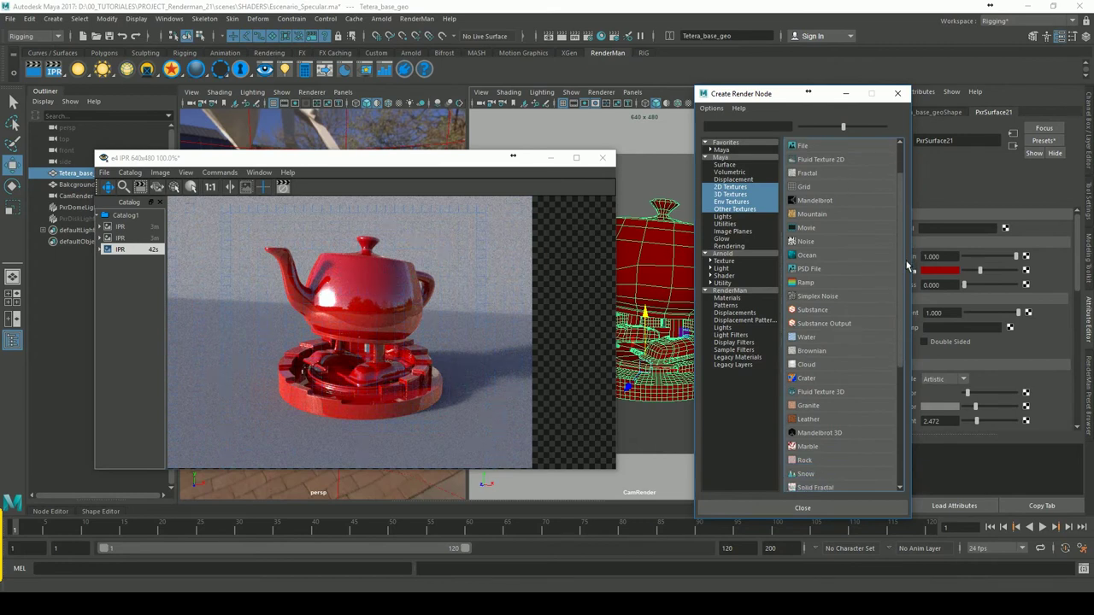
scroll(911, 272, "down", 1)
scroll(913, 282, "down", 1)
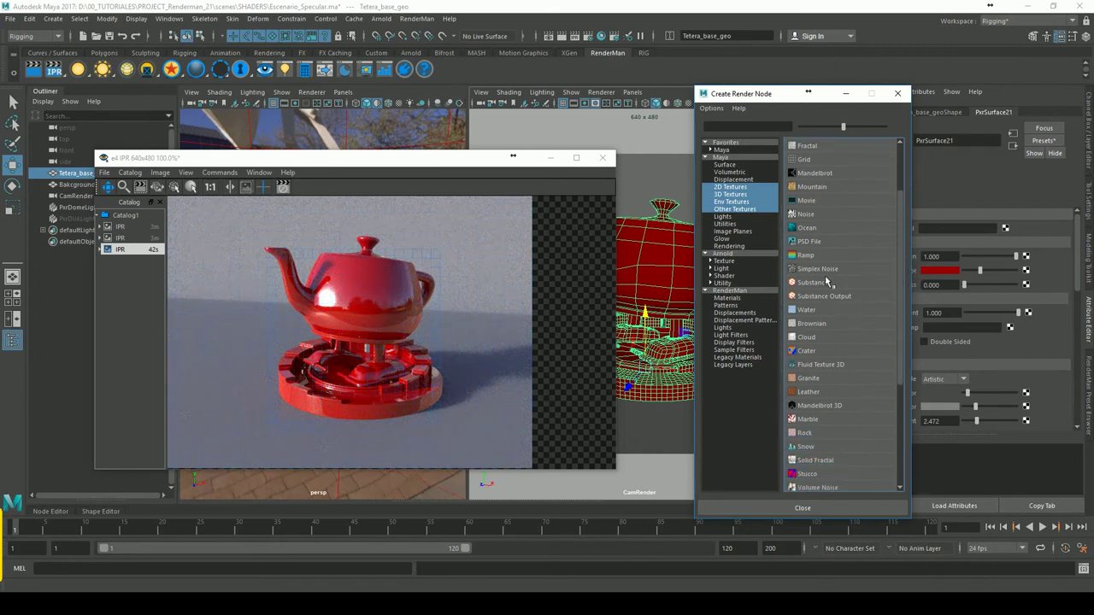
left_click(821, 272)
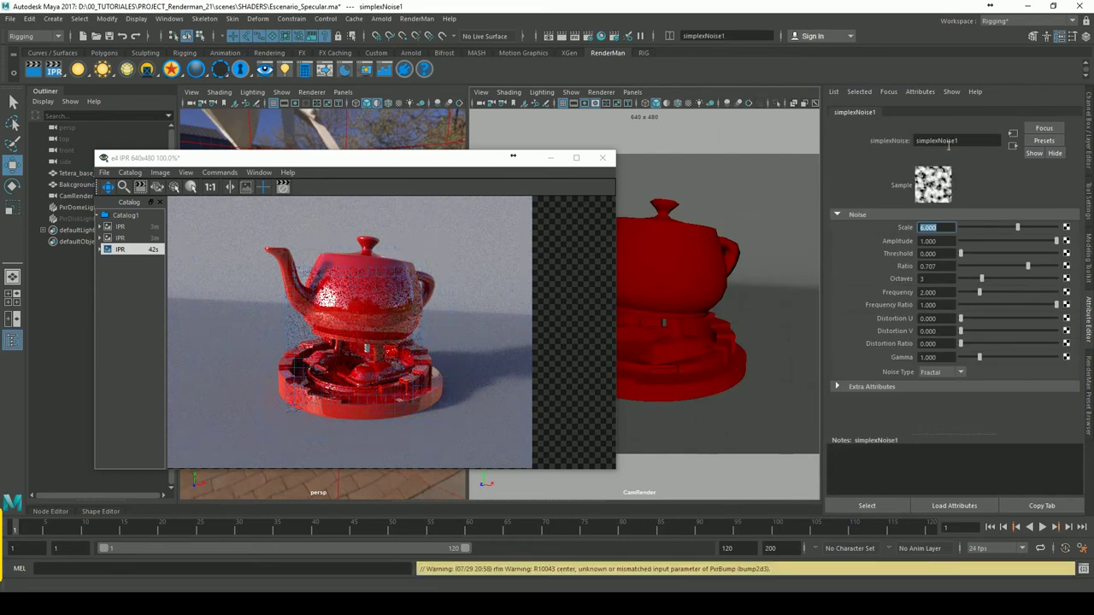
left_click(938, 372)
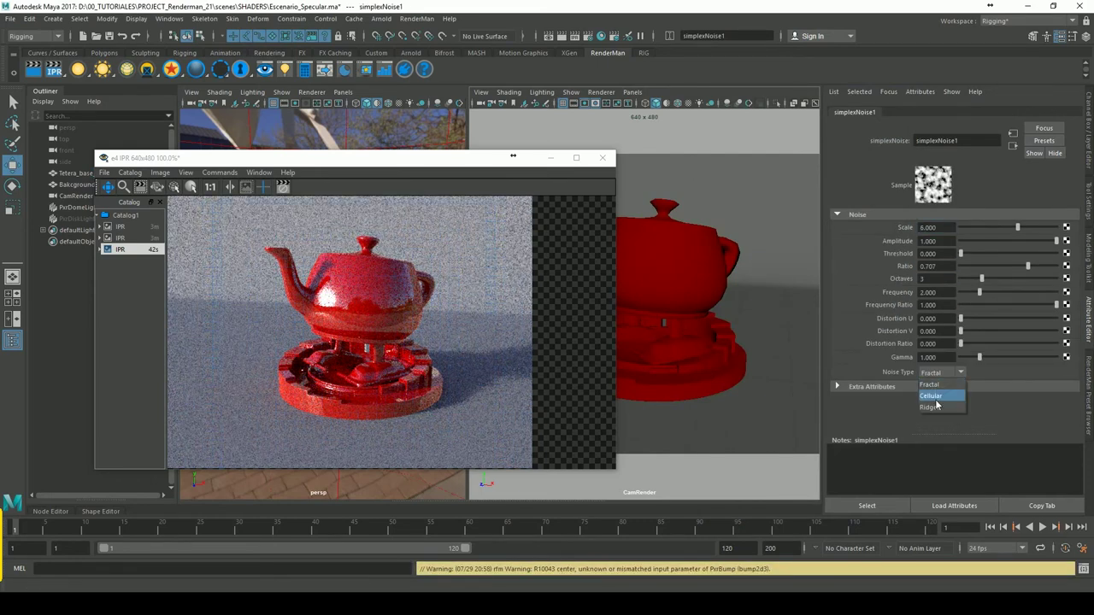
left_click(941, 405)
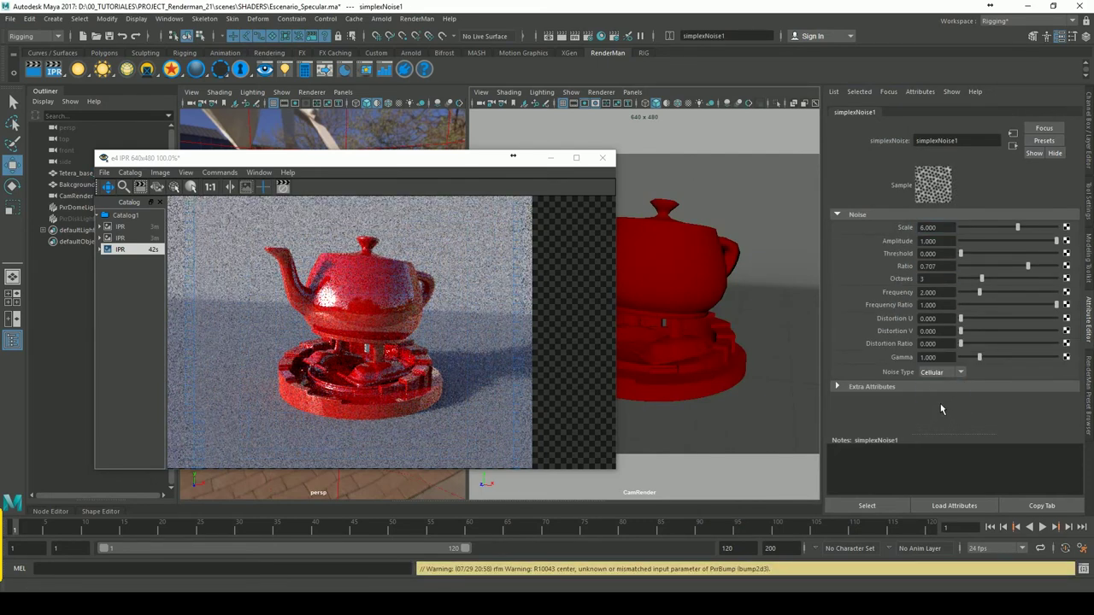
Set the simplex noise scale to 10 and restart the IPR render
left_click(1018, 149)
left_click(896, 114)
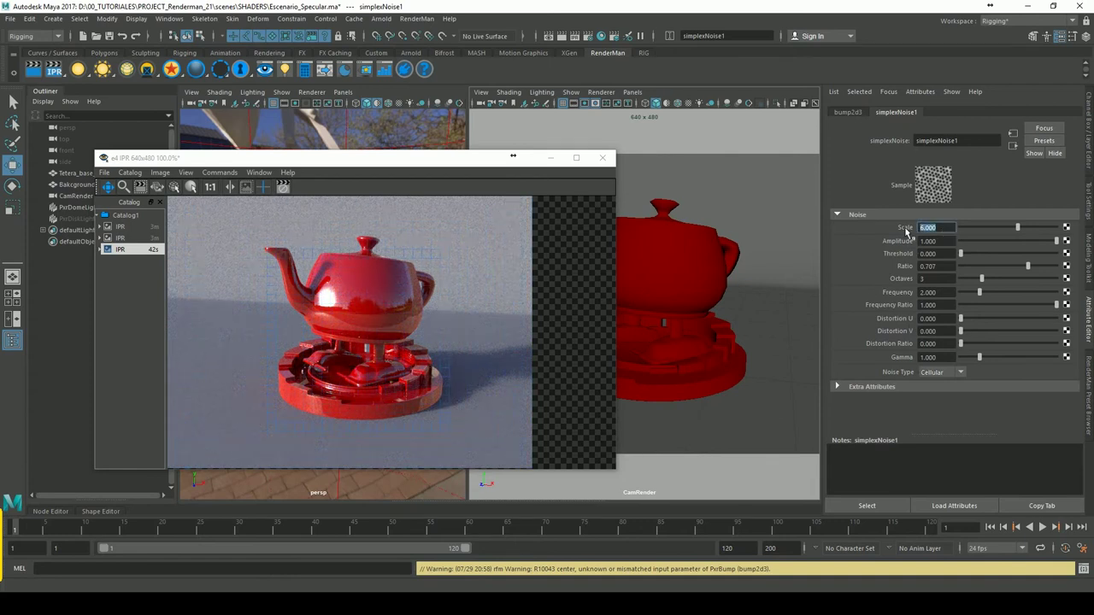
type("10")
key("Return")
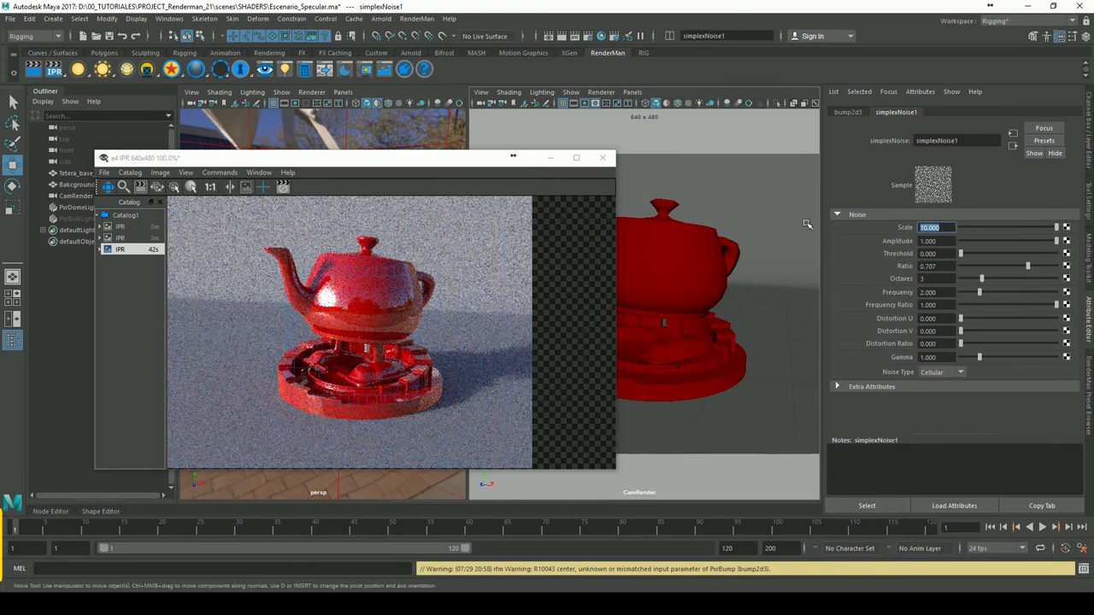
left_click(1013, 145)
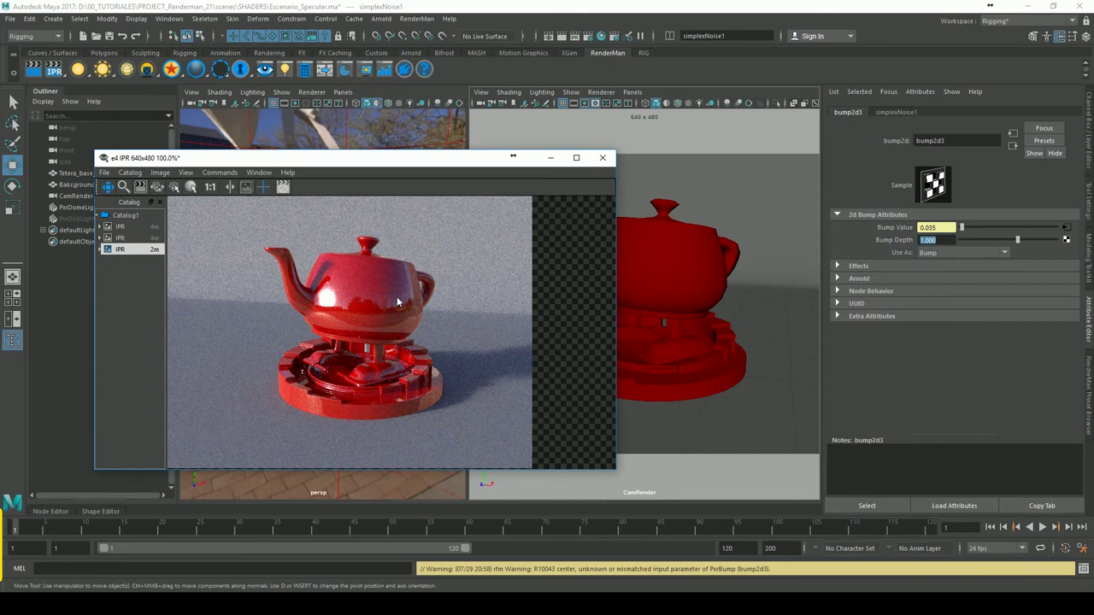
left_click(55, 72)
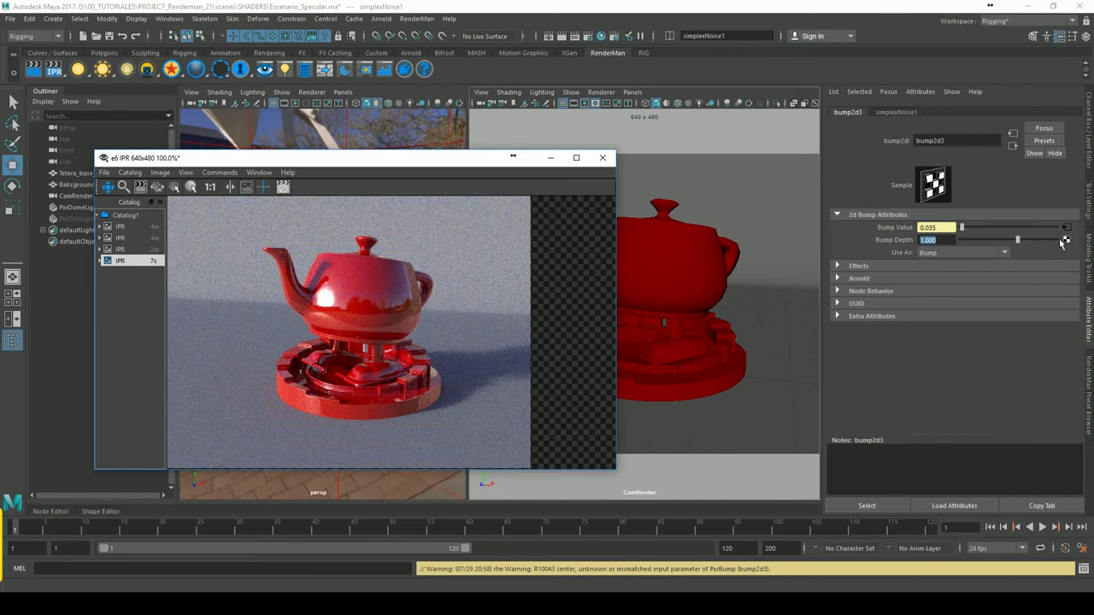
left_click(1013, 146)
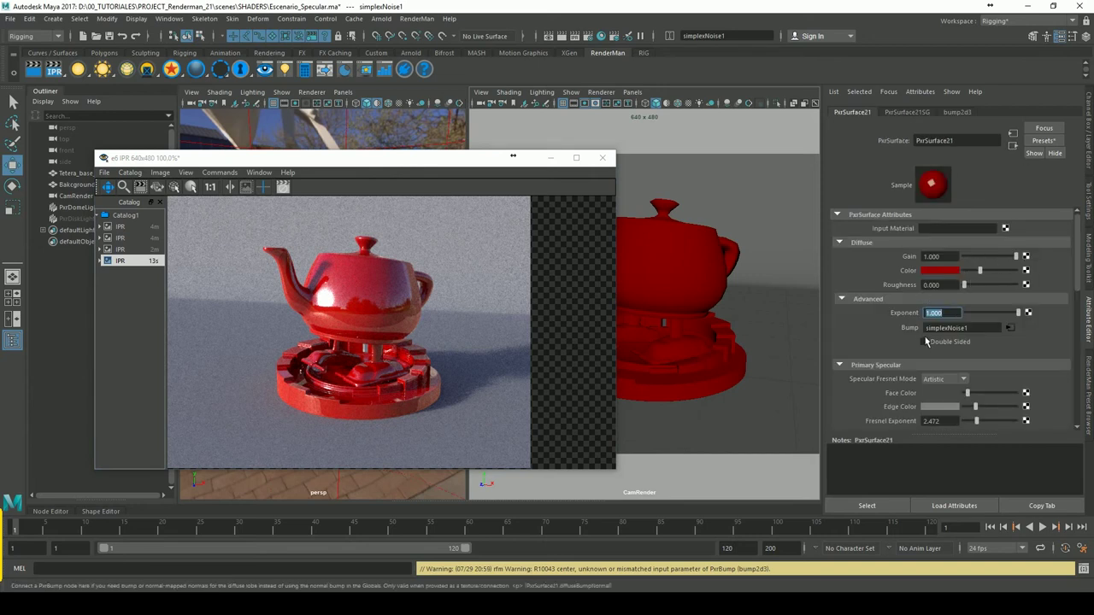
Break the simplex noise bump connection and turn the specular face and edge colours black
right_click(924, 329)
left_click(942, 360)
mouse_move(1079, 291)
left_mouse_down()
mouse_move(1076, 365)
mouse_move(1070, 345)
left_mouse_up()
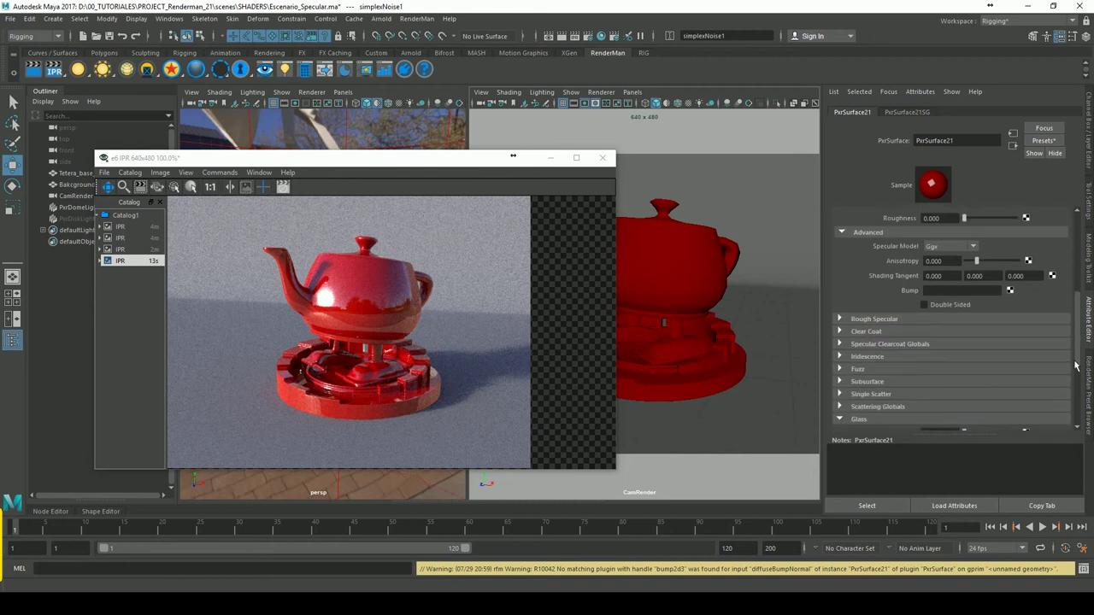
scroll(973, 319, "up", 3)
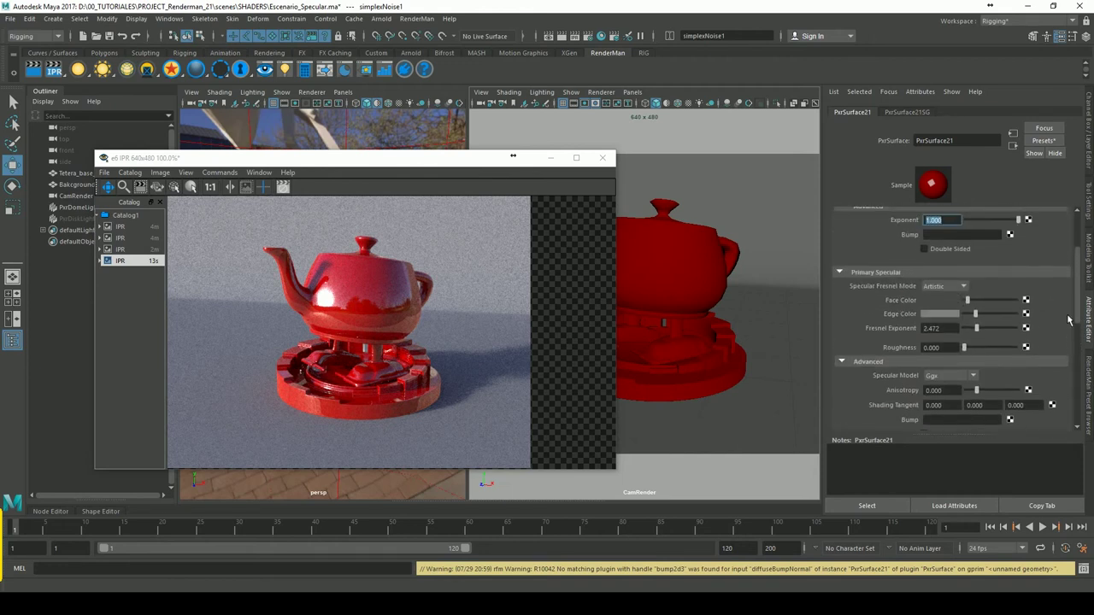
mouse_move(968, 308)
left_mouse_down()
mouse_move(948, 309)
mouse_move(956, 330)
left_mouse_up()
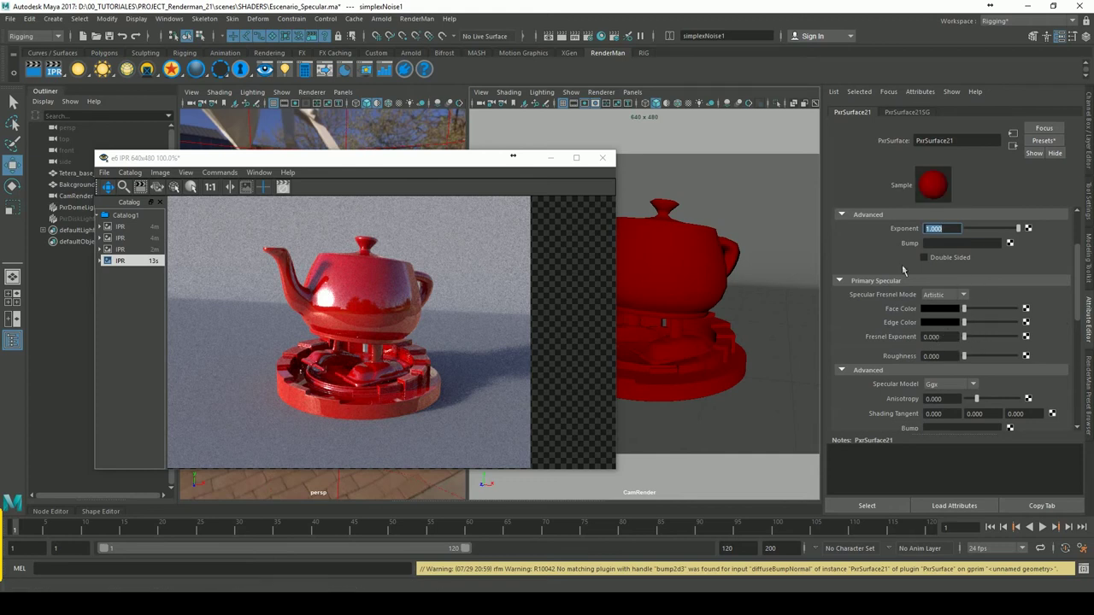
Map a new Noise texture to the diffuse bump with Repeat UV 10 × 10
left_click(1029, 229)
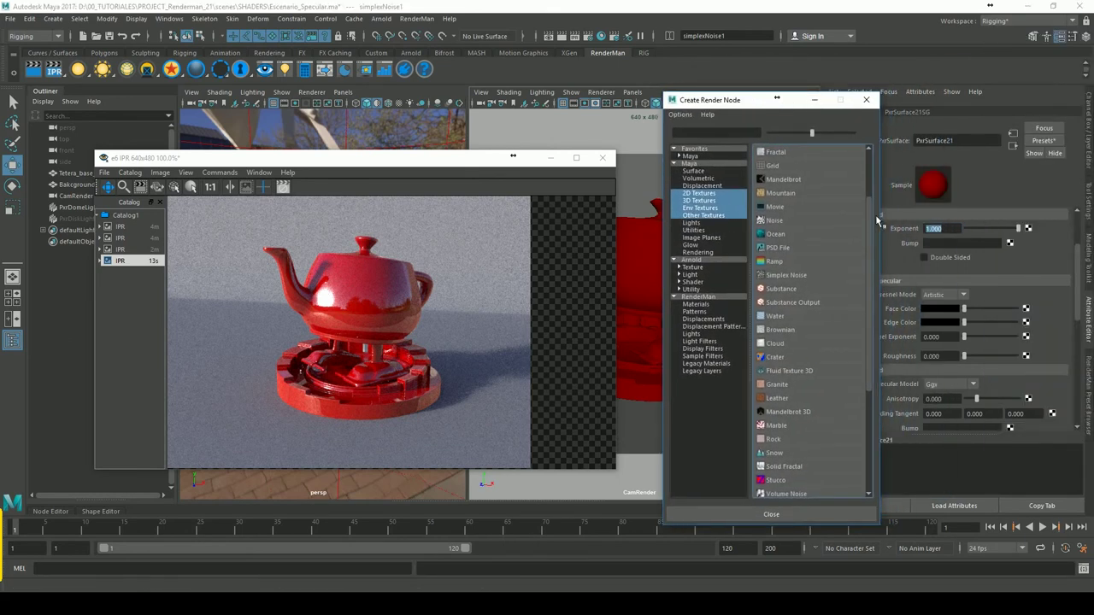
left_click(789, 226)
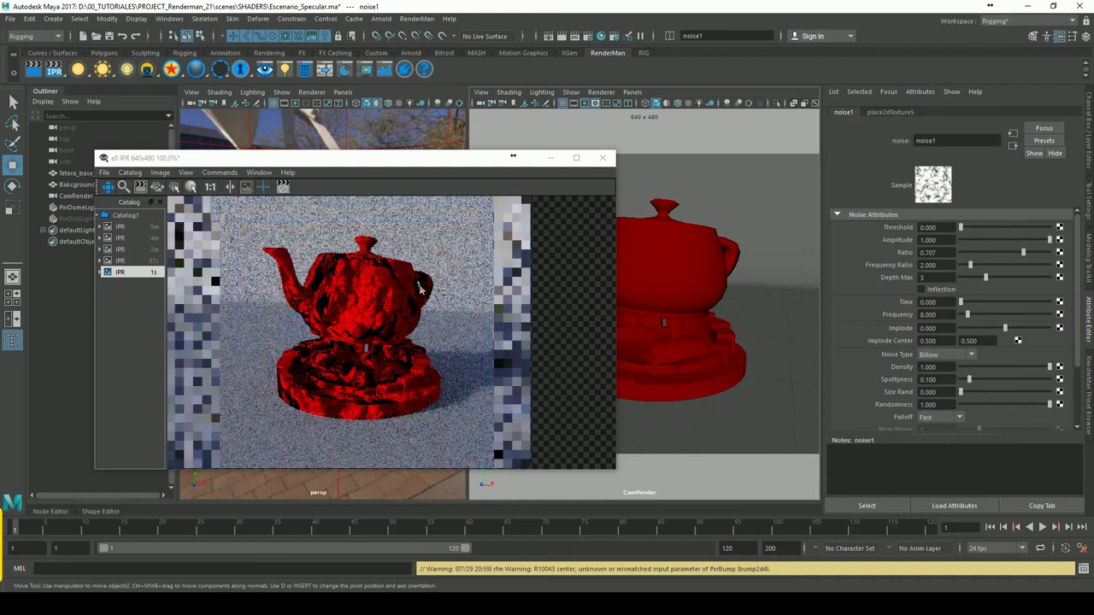
left_click(890, 112)
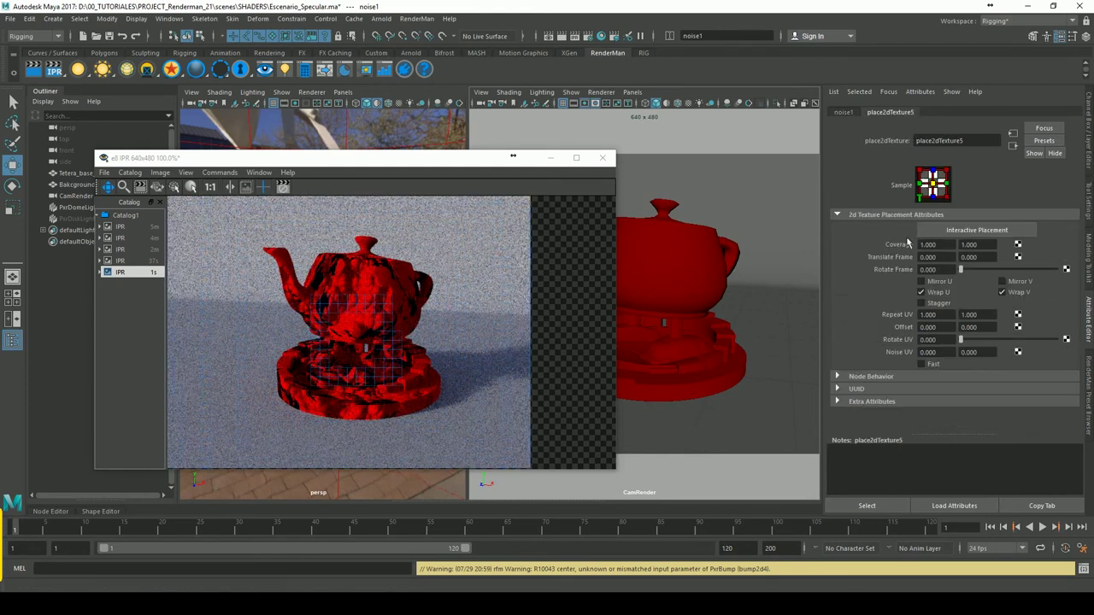
left_click_drag(945, 320, 911, 316)
type("0")
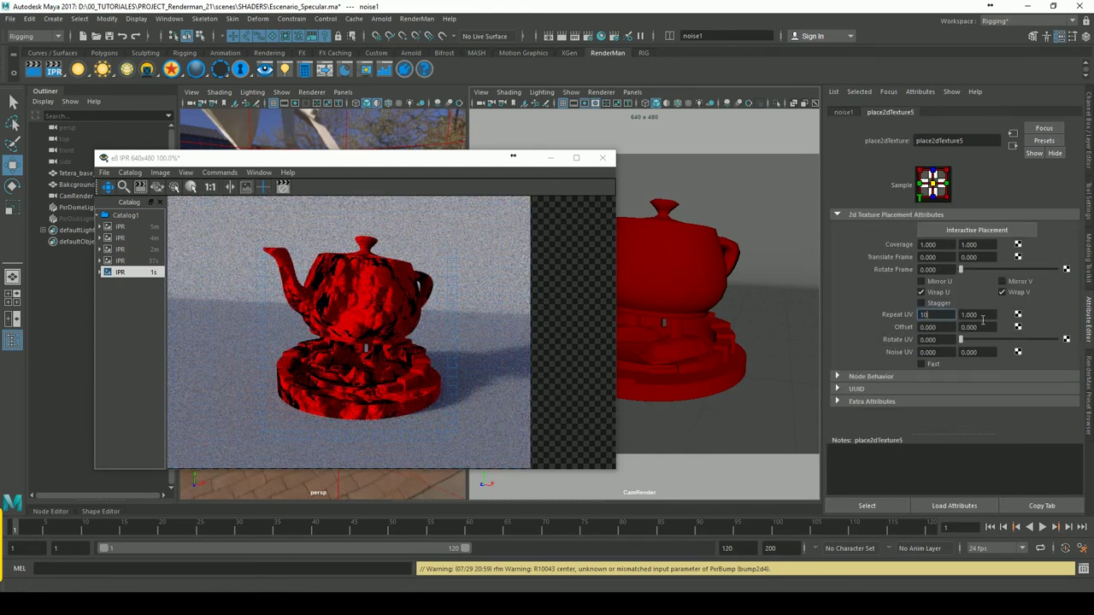
key("Return")
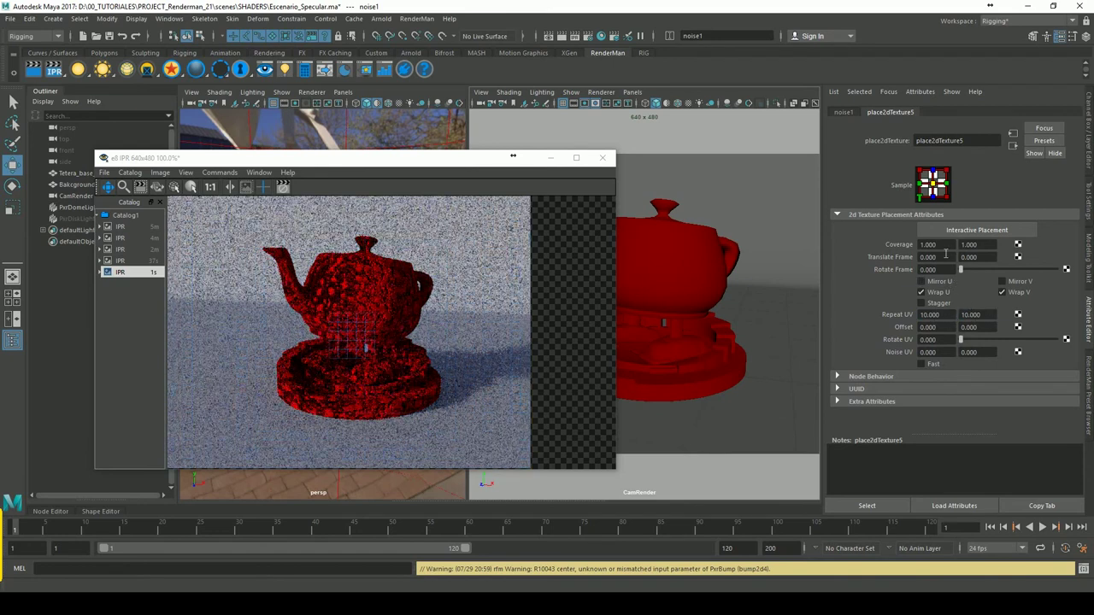
Set the bump2d4 Bump Depth to 0.050
left_click(1014, 146)
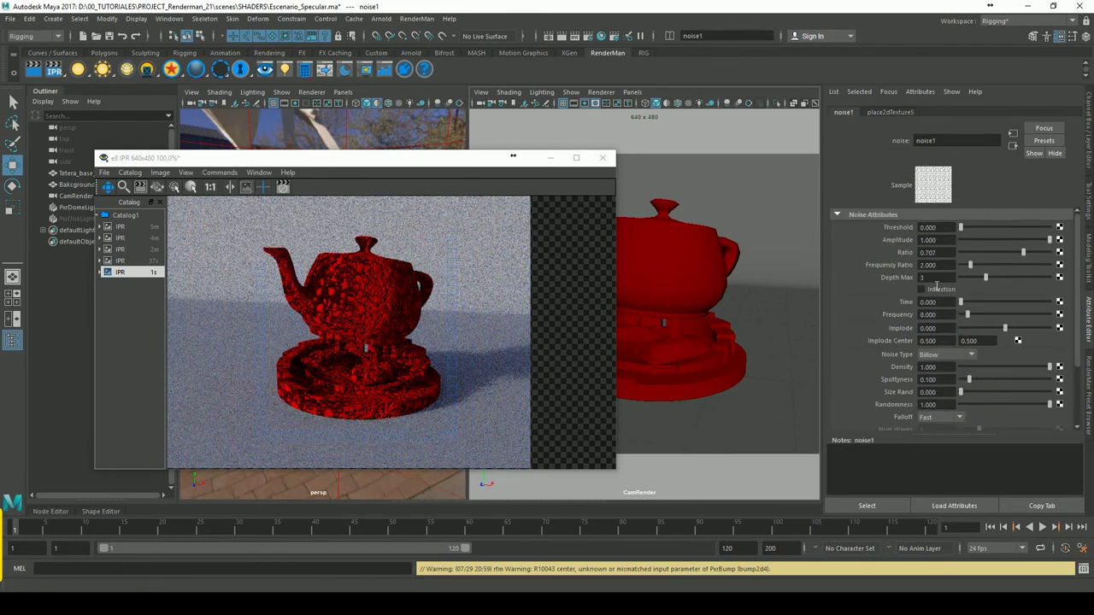
left_click(1012, 140)
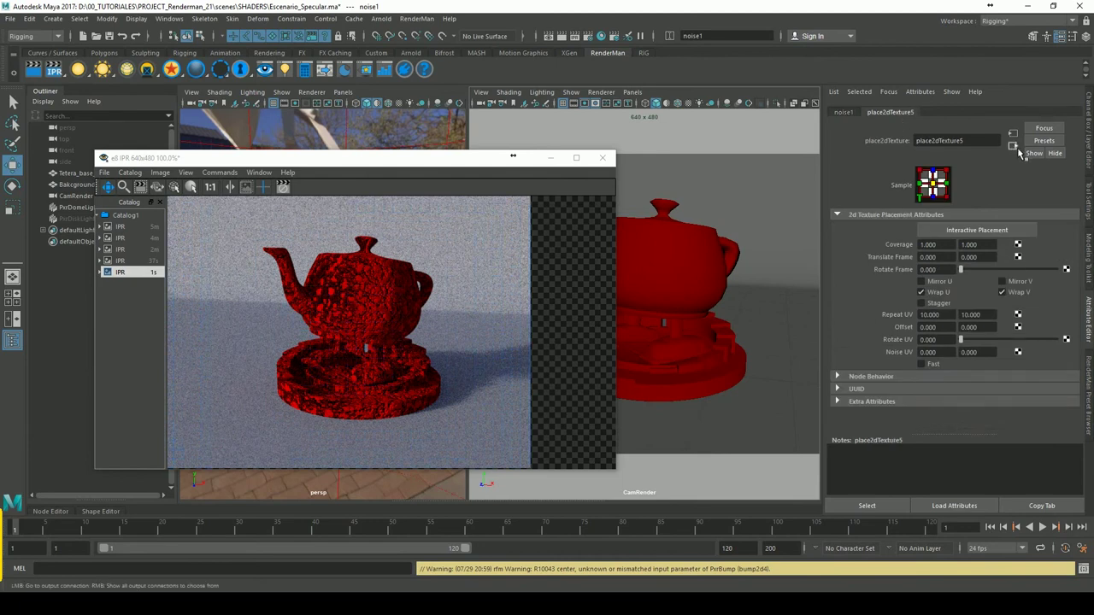
left_click(1014, 146)
left_click(1014, 146)
type("0.3")
key("Return")
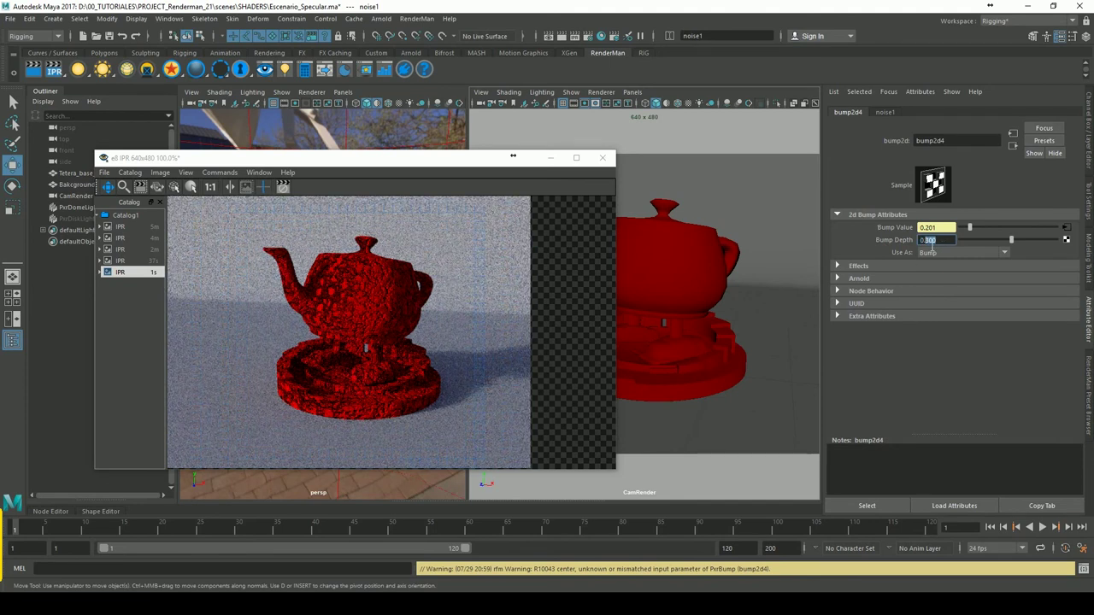
type("0.050")
key("Return")
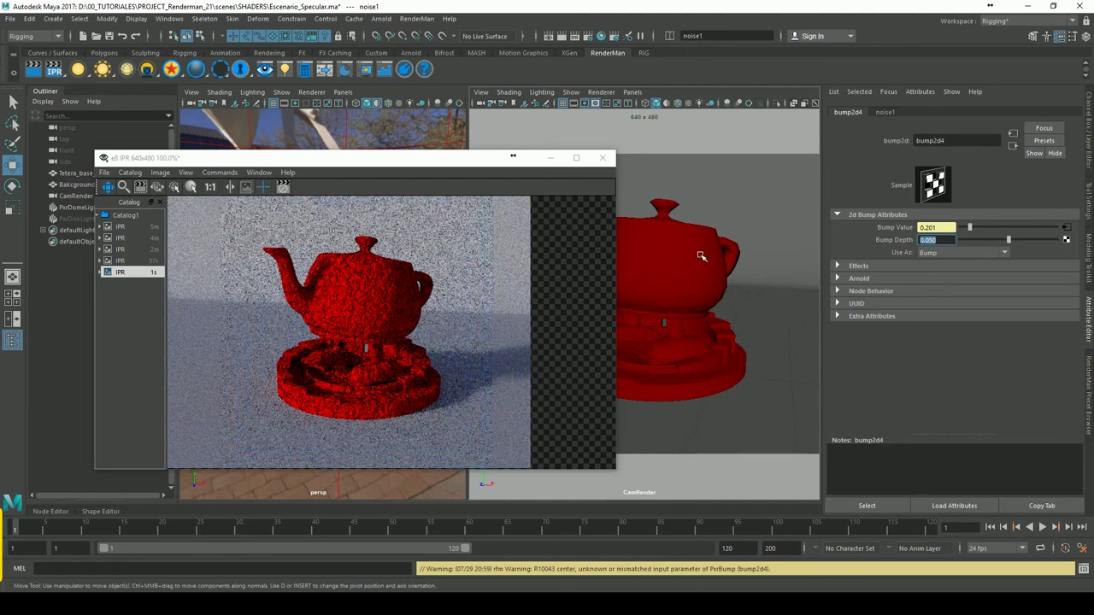
left_click(1013, 145)
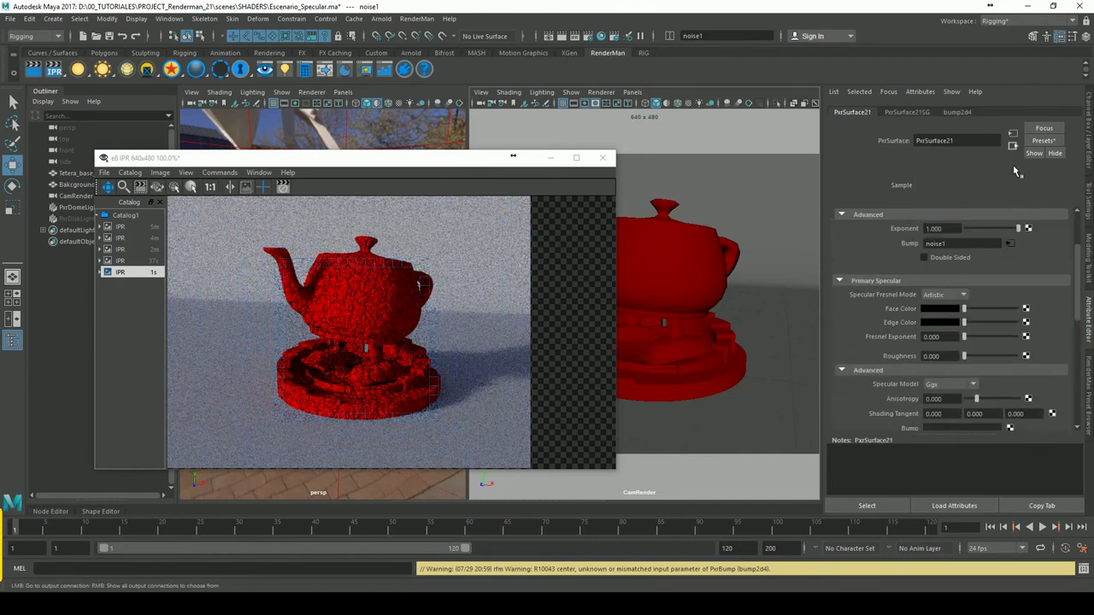
Lighten the specular face colour and raise the Fresnel Exponent to 3.258
left_click(1013, 145)
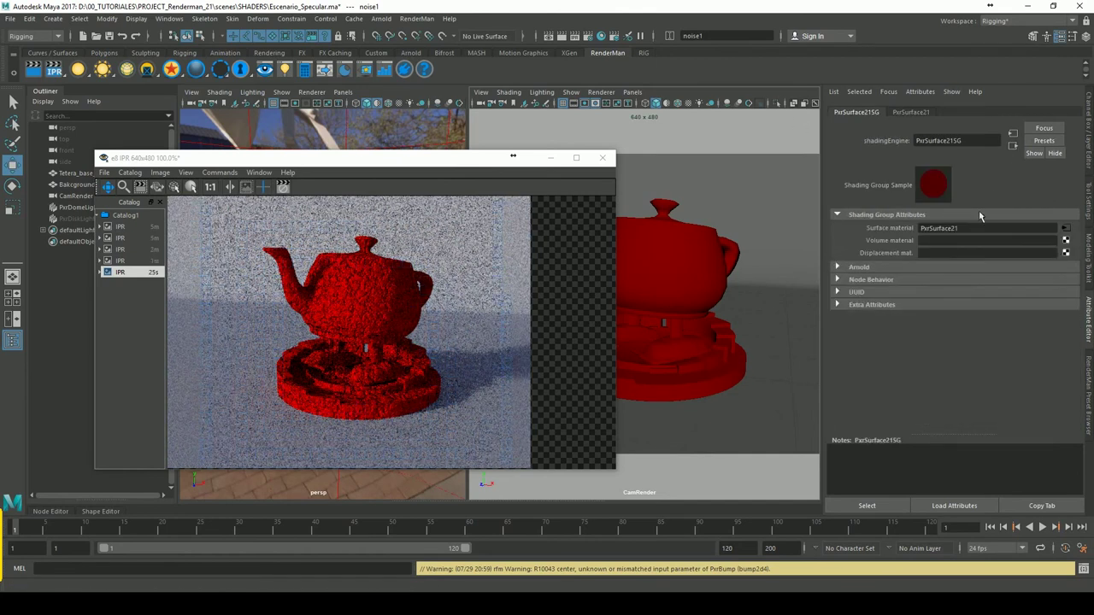
left_click(1065, 228)
scroll(1077, 284, "down", 2)
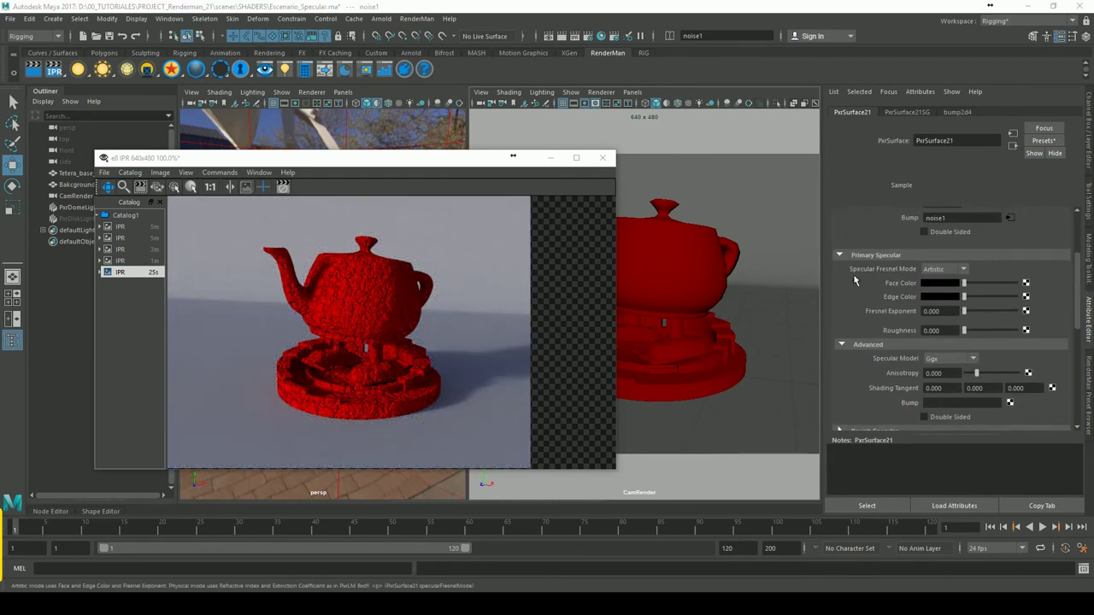
left_click_drag(973, 292, 982, 291)
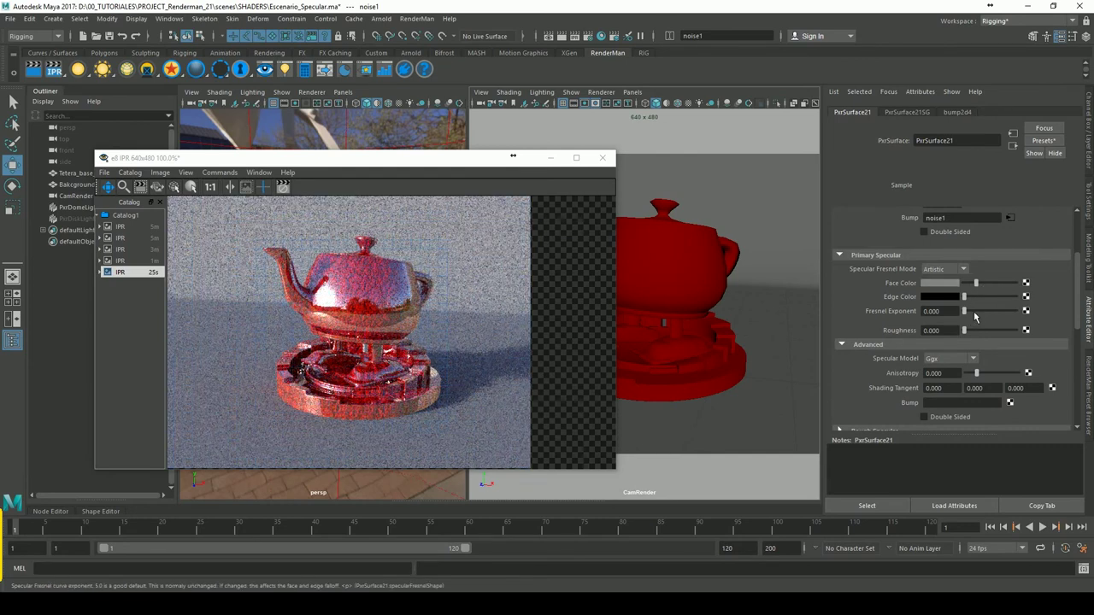
left_click_drag(971, 311, 981, 312)
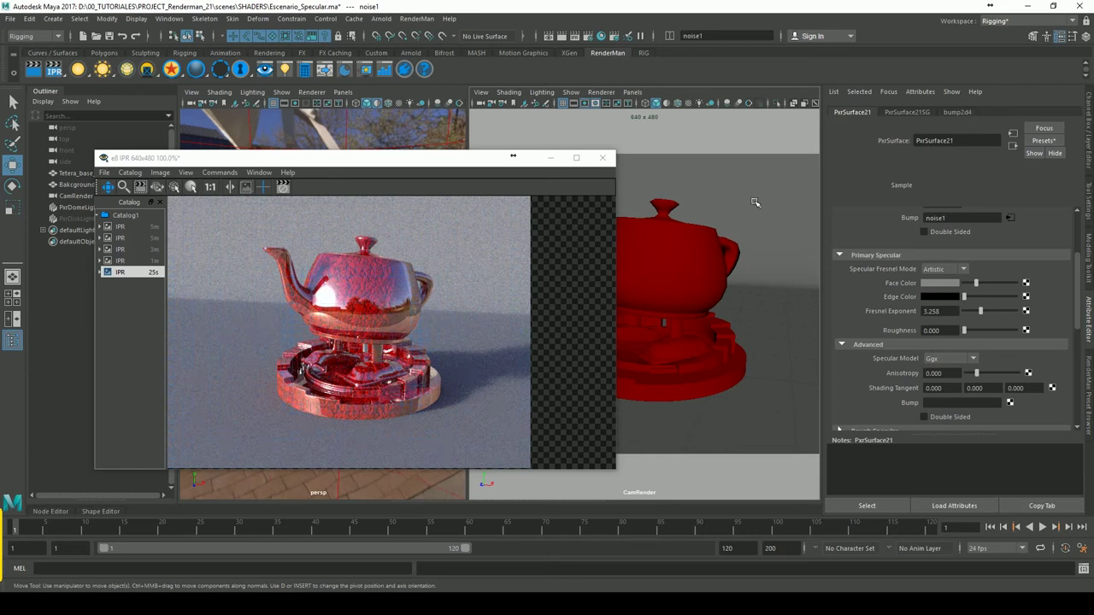
Drag Diffuse Gain down to 0 so the teapot renders as chrome
left_click_drag(1087, 295, 1082, 250)
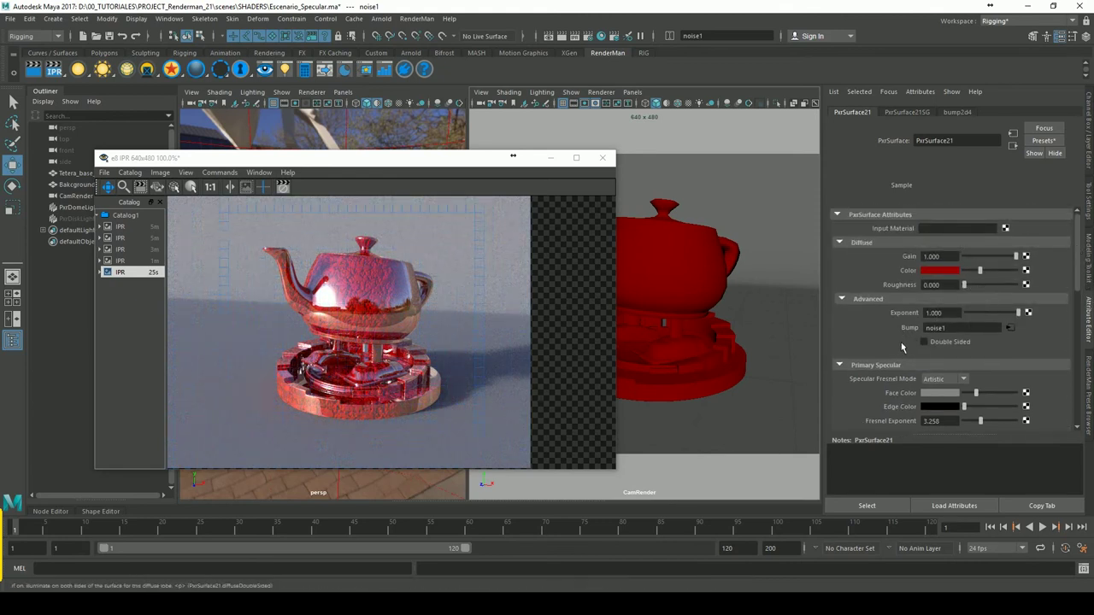
left_click_drag(1015, 257, 957, 267)
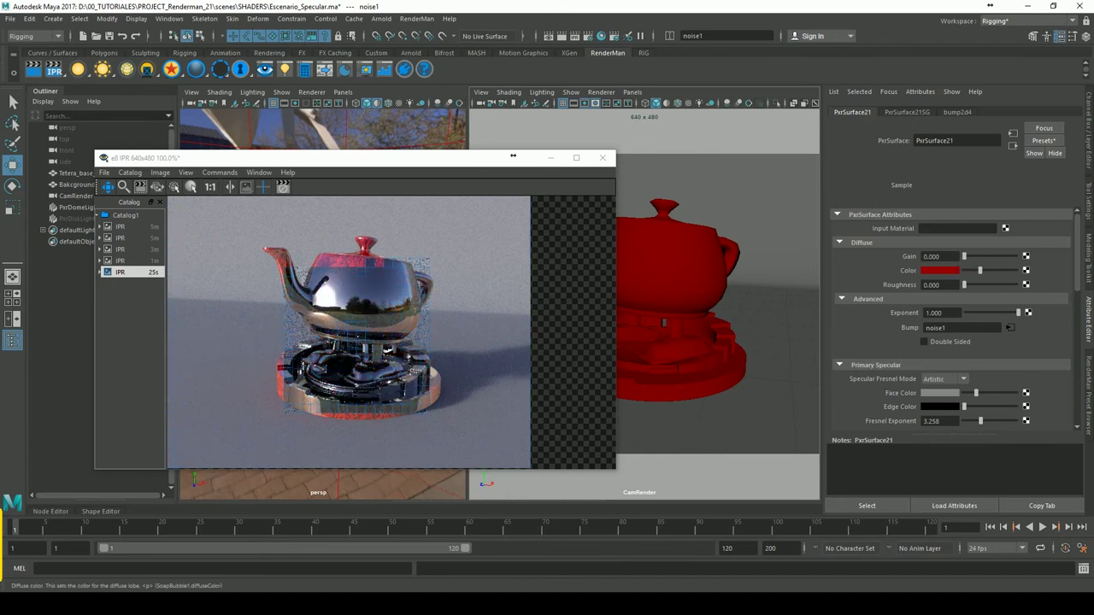
left_click_drag(1079, 270, 1070, 318)
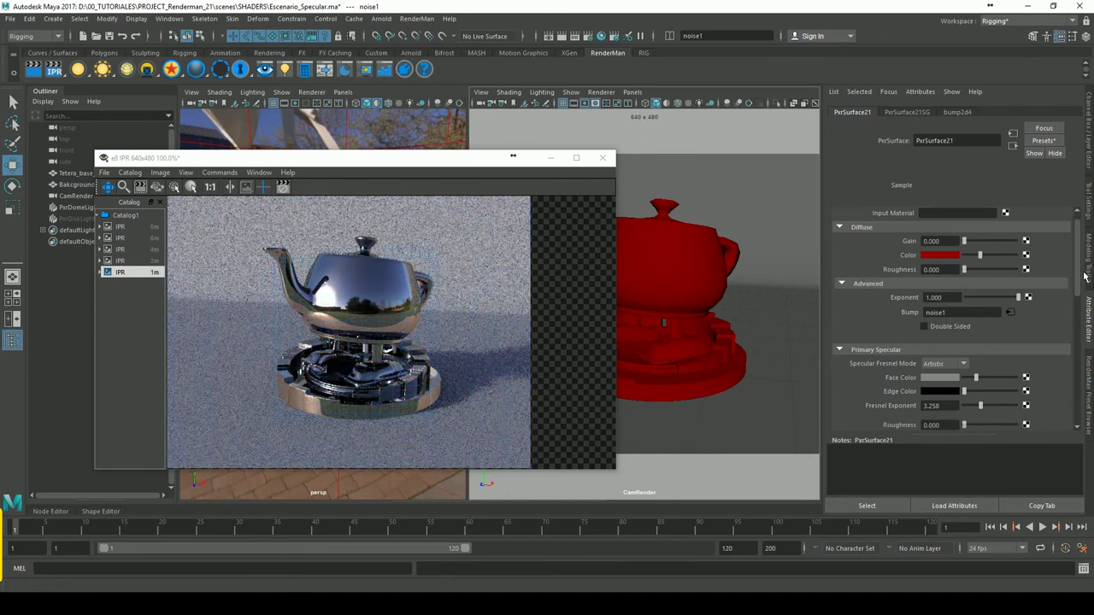
scroll(1051, 342, "up", 2)
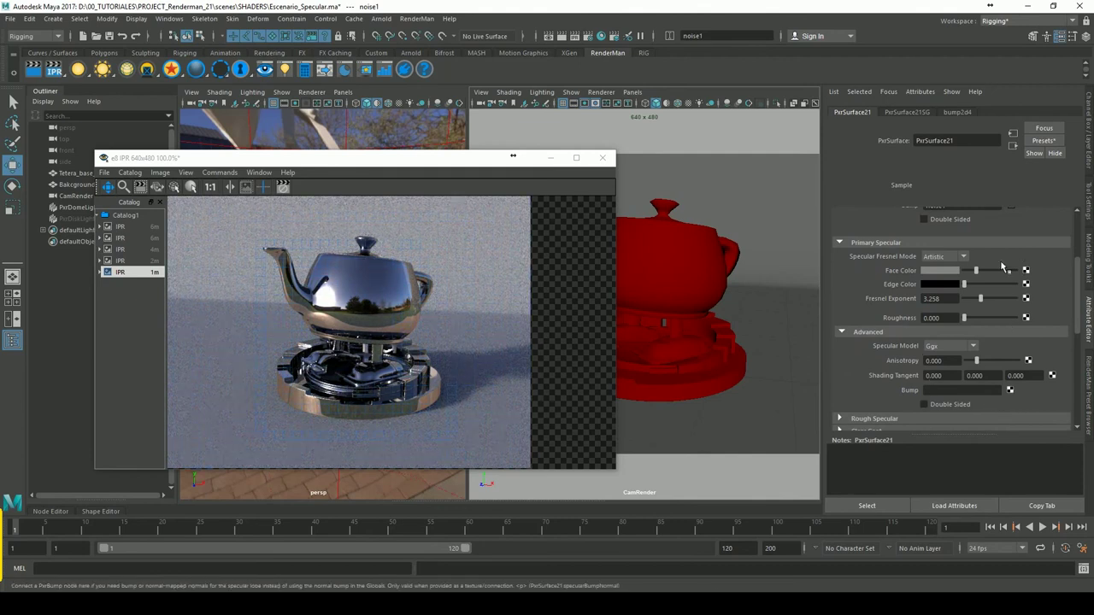
Connect a noise2 texture to the primary specular bump with Bump Depth 0.030
left_click(1026, 270)
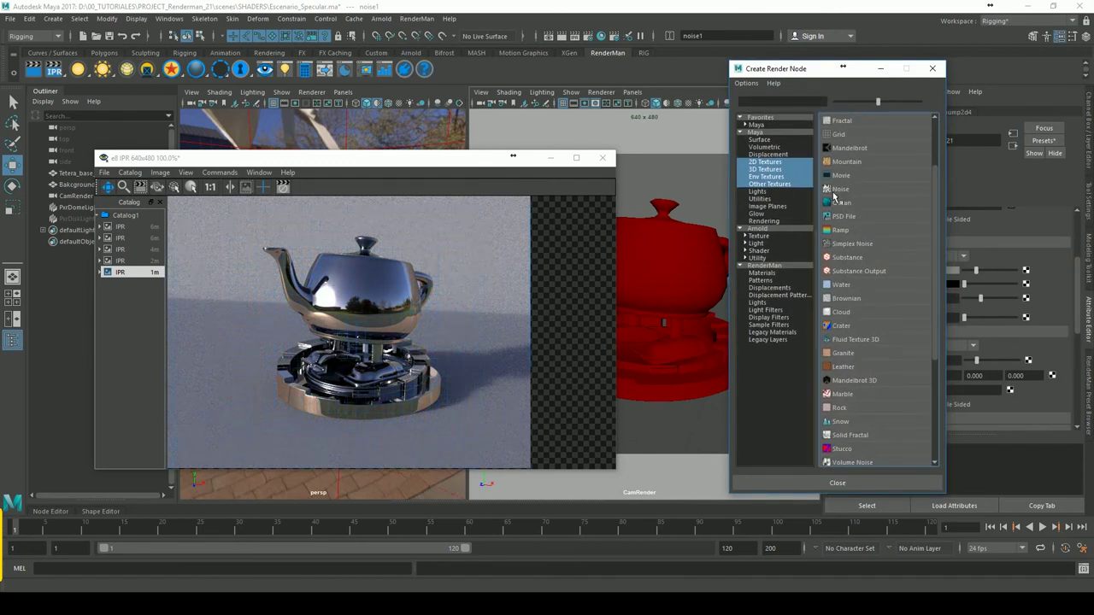
left_click(841, 191)
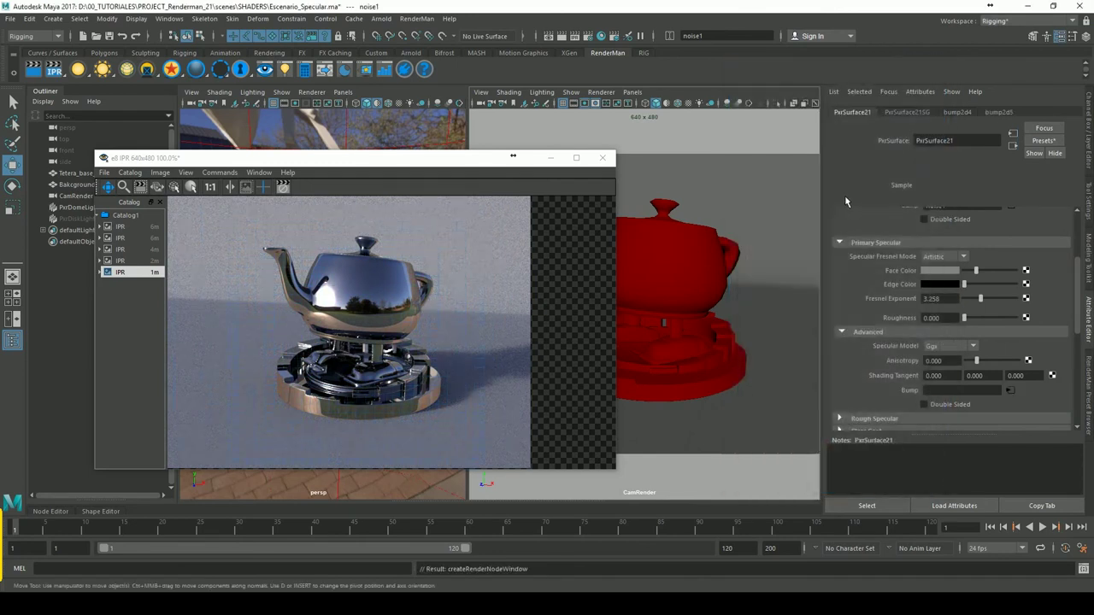
left_click(1013, 145)
left_click(939, 240)
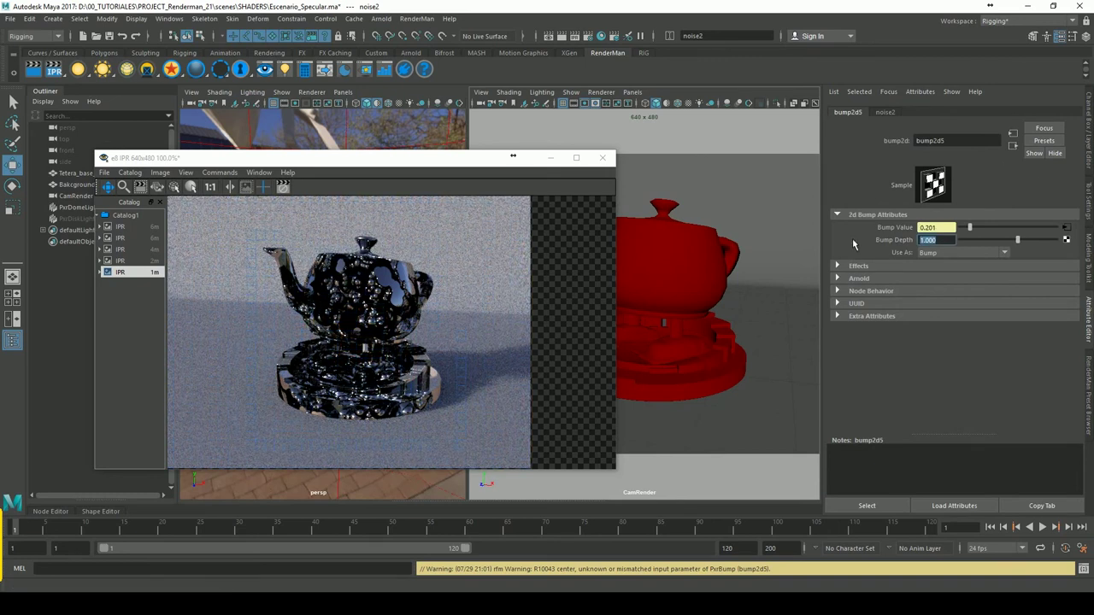
type("0.3")
key("Return")
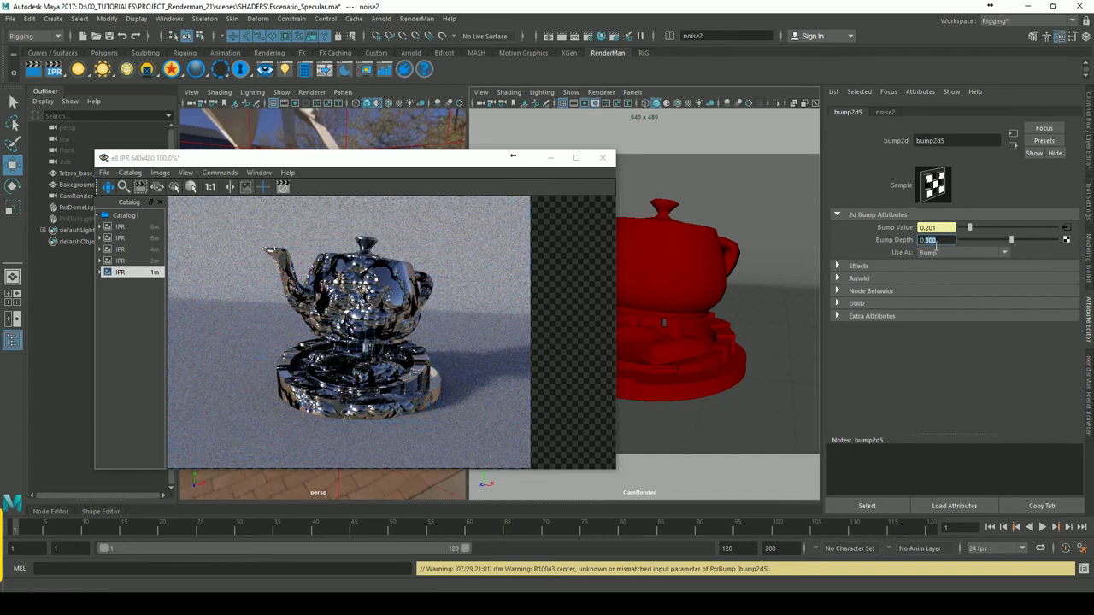
type("0.030")
key("Return")
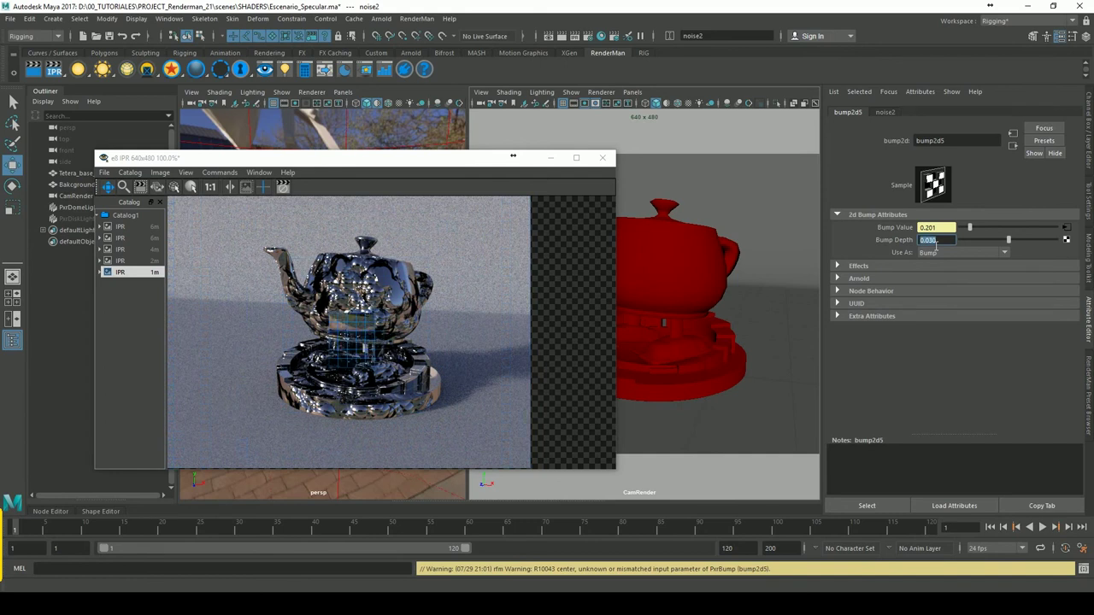
left_click(884, 112)
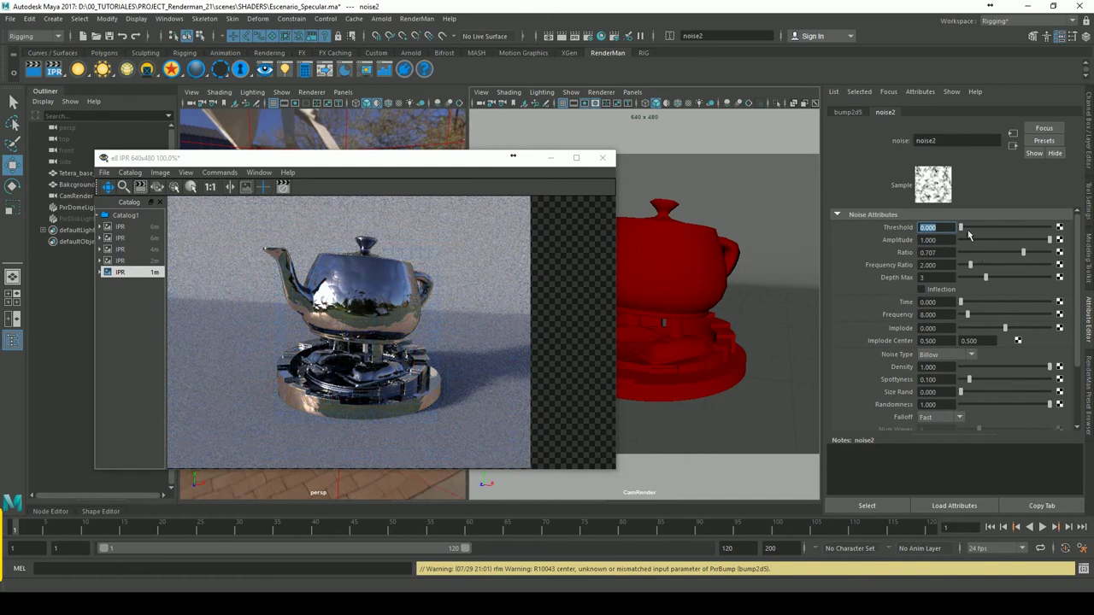
left_click(848, 112)
key("Return")
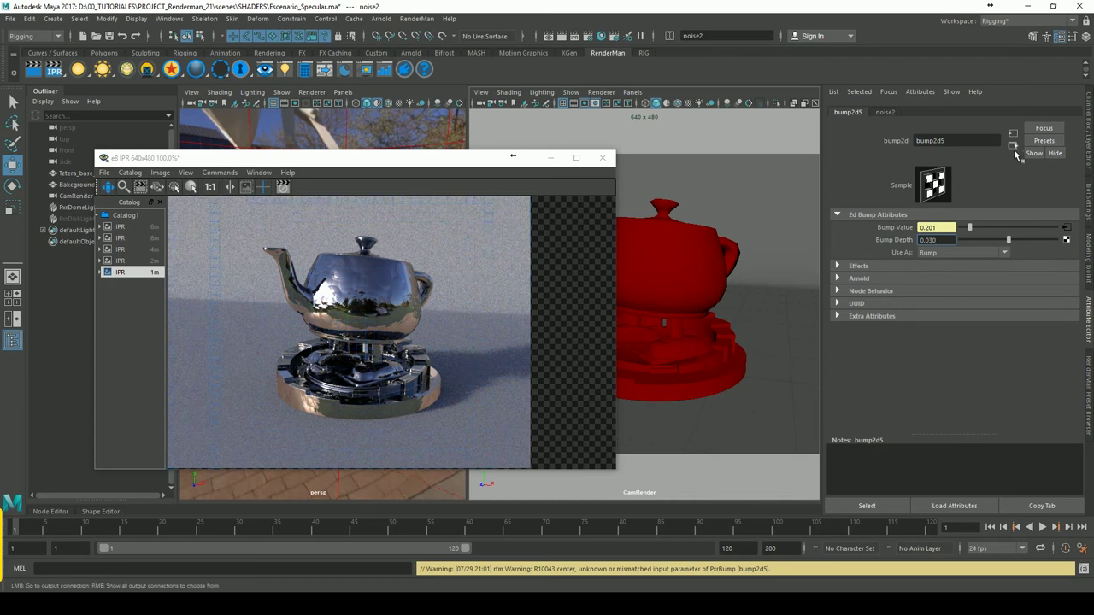
Return to PxrSurface21 and view its PxrSurface21SG shading group
left_click(1012, 154)
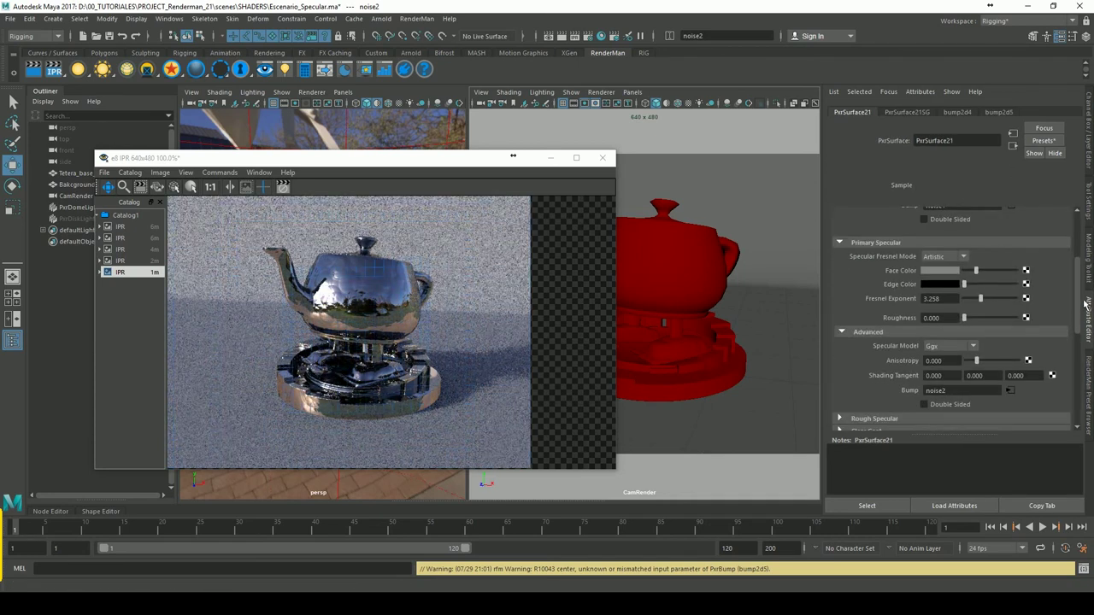
left_click_drag(1078, 312, 1079, 295)
scroll(1078, 295, "down", 5)
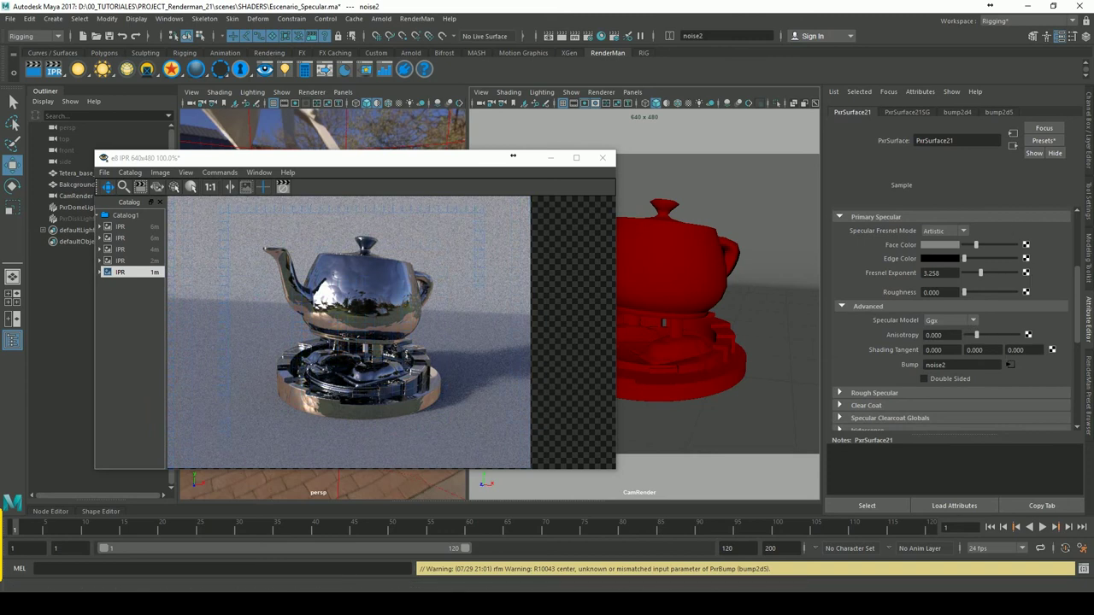
left_click(998, 113)
left_click(927, 114)
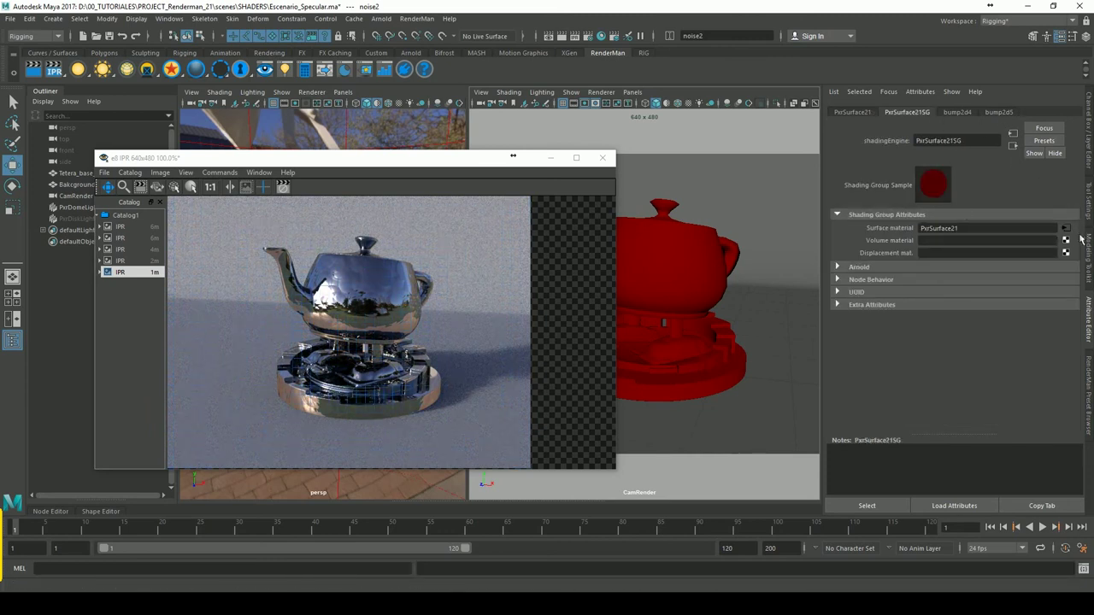
In noise2's place2dTexture6, set Repeat UV to 10 × 10 and turn on Wrap V
left_click(957, 113)
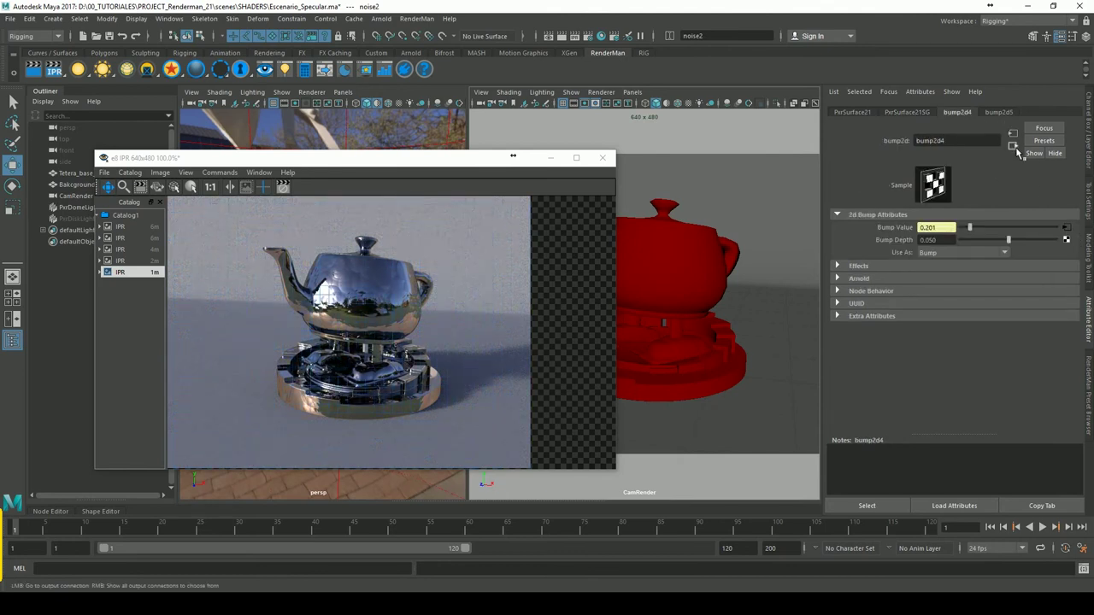
left_click(1013, 145)
left_click(1002, 115)
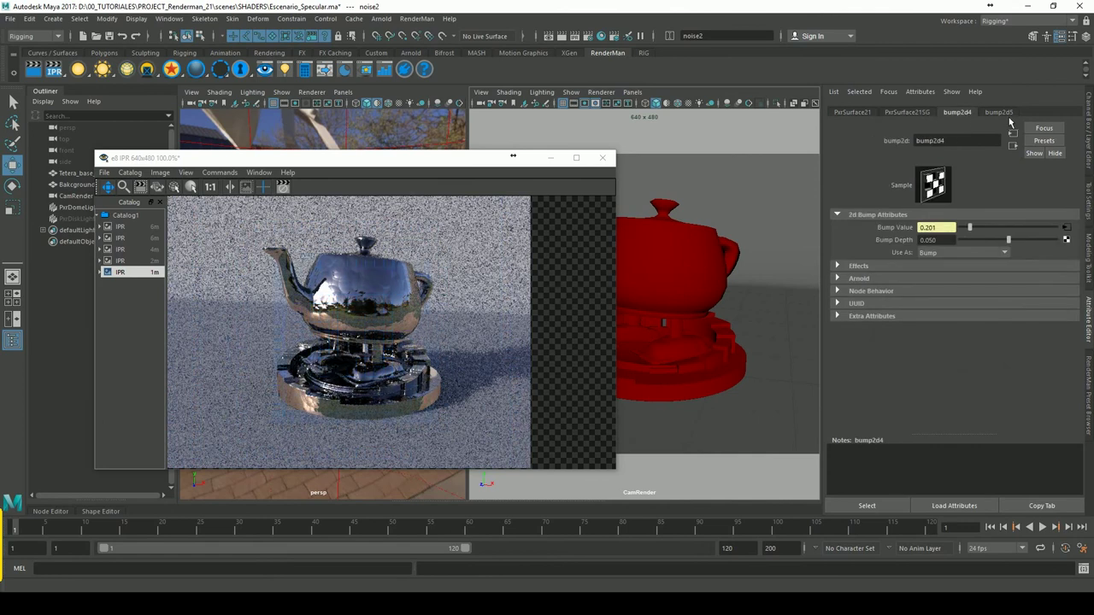
left_click(1066, 226)
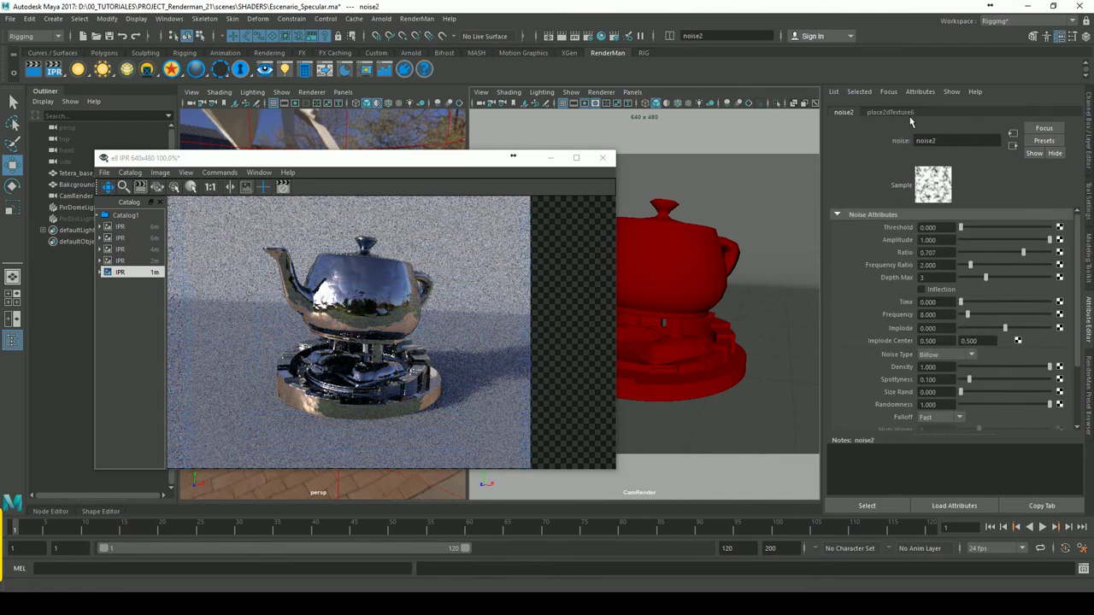
left_click(893, 112)
left_click(932, 314)
type("10")
key("Tab")
type("10")
key("Return")
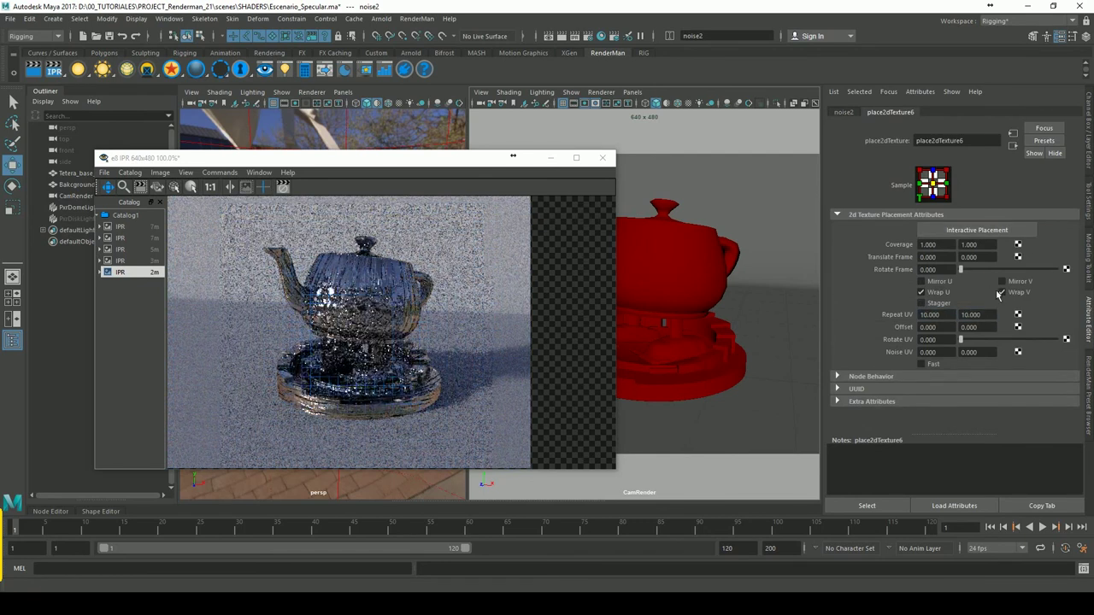
left_click(1002, 293)
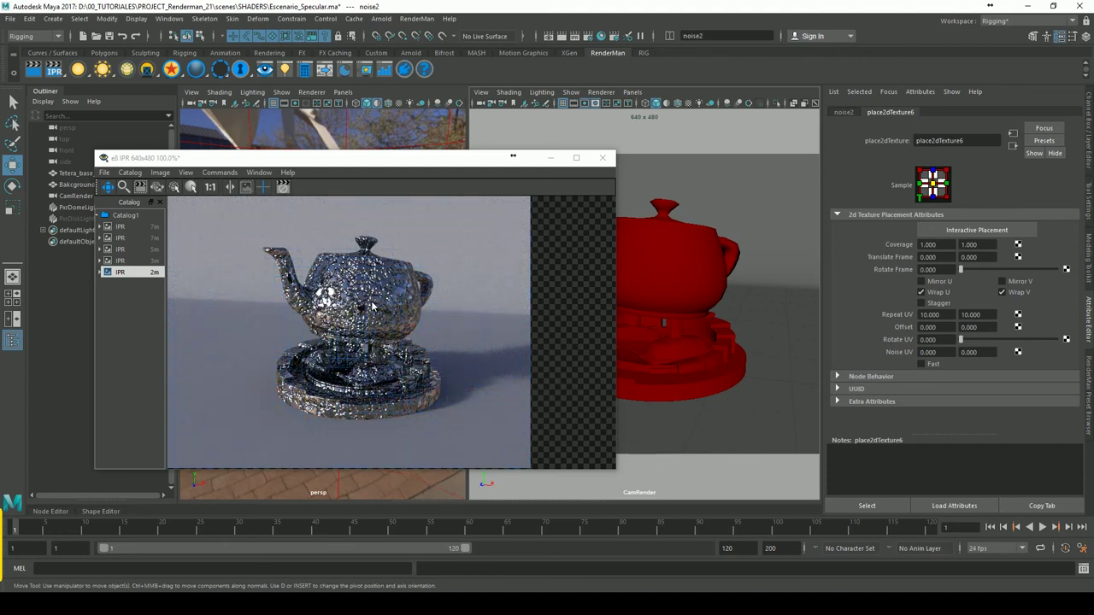
left_click(844, 113)
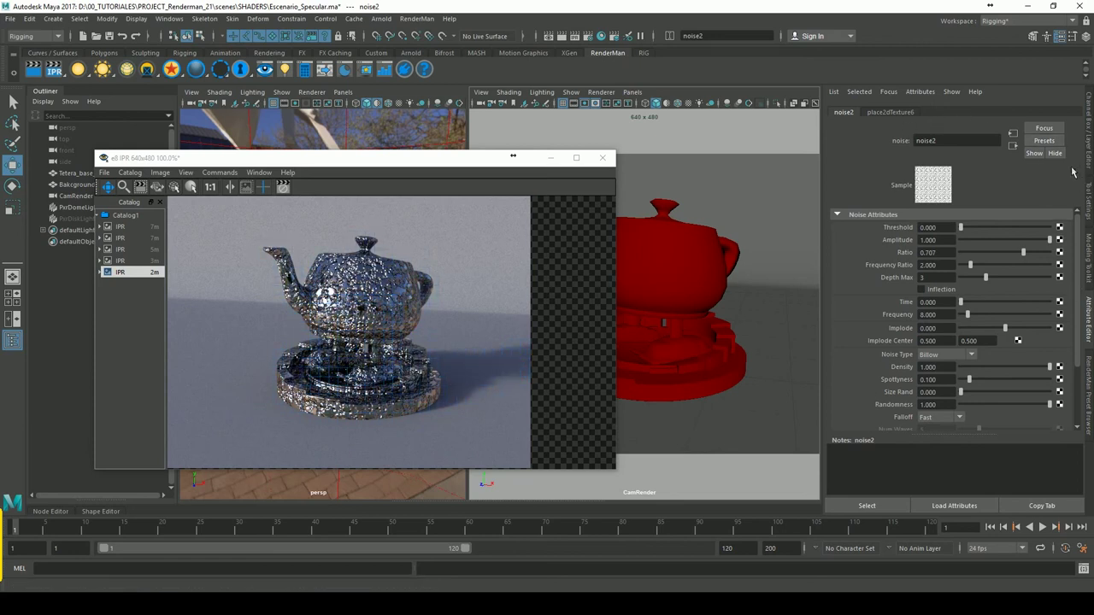
Raise PxrSurface21's Diffuse Gain to 0.281 for a pinkish-red metallic tint
left_click(1013, 145)
left_click(1013, 145)
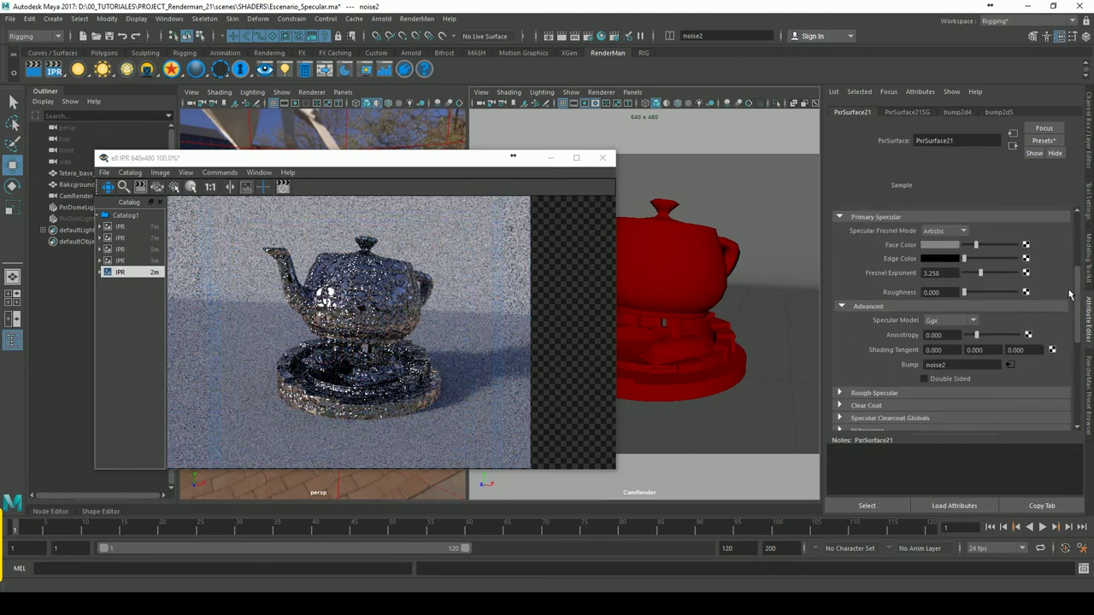
scroll(1068, 294, "up", 4)
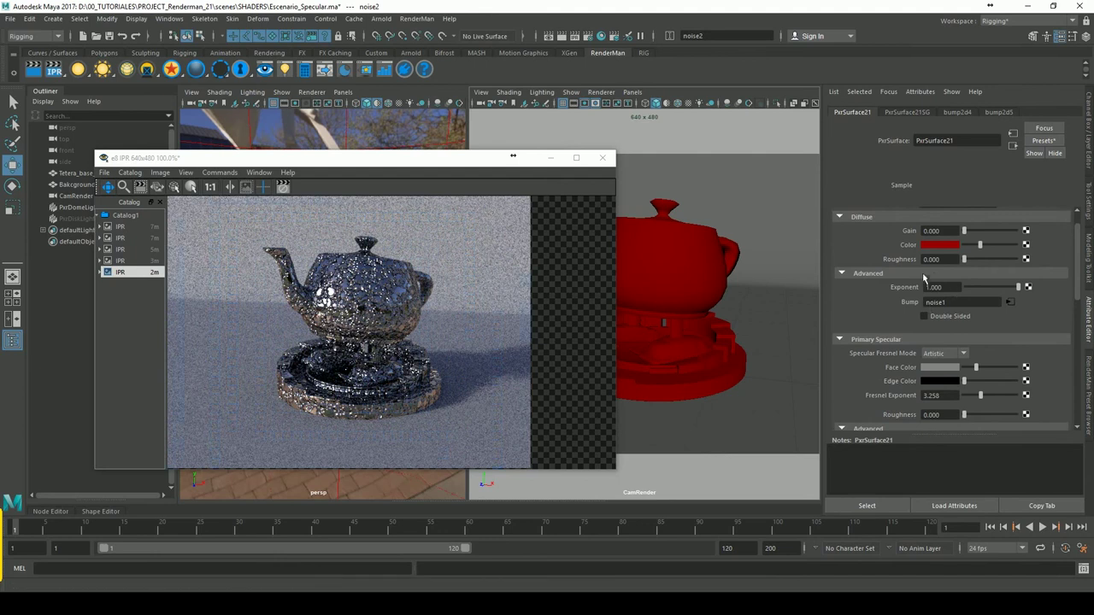
left_click_drag(980, 233, 985, 232)
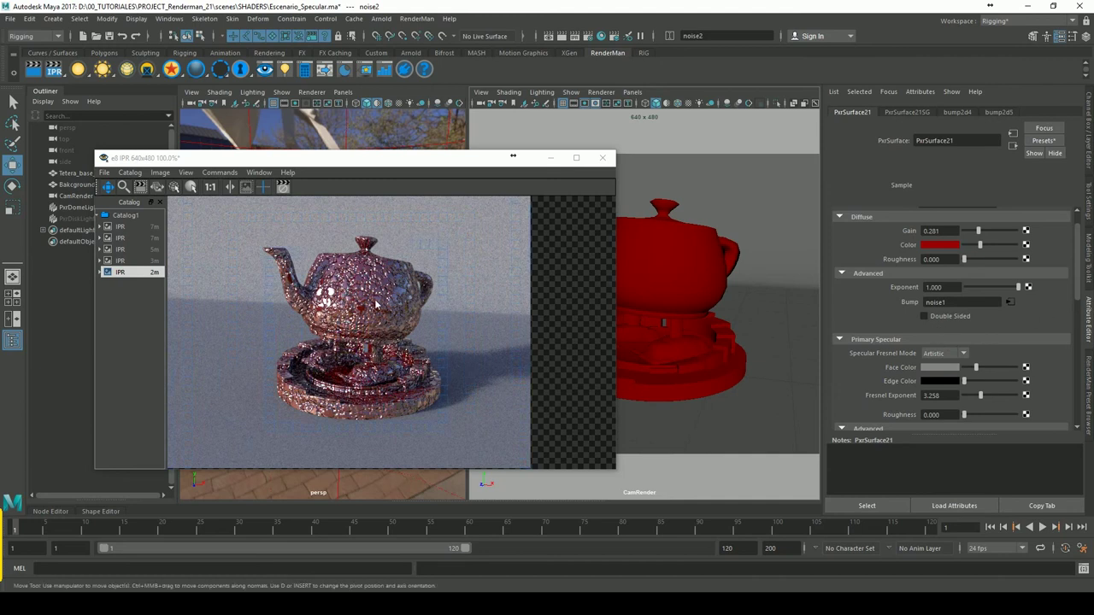
middle_click_drag(395, 316, 390, 316, "alt")
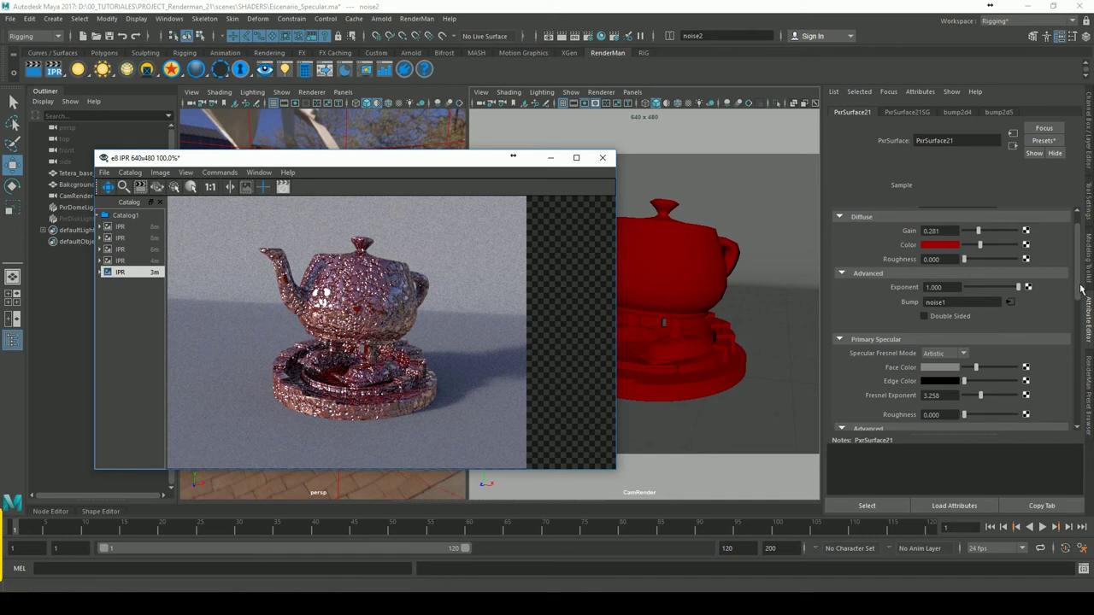
scroll(1084, 299, "down", 1)
scroll(1084, 298, "down", 1)
scroll(1084, 298, "down", 1)
scroll(1084, 298, "down", 1)
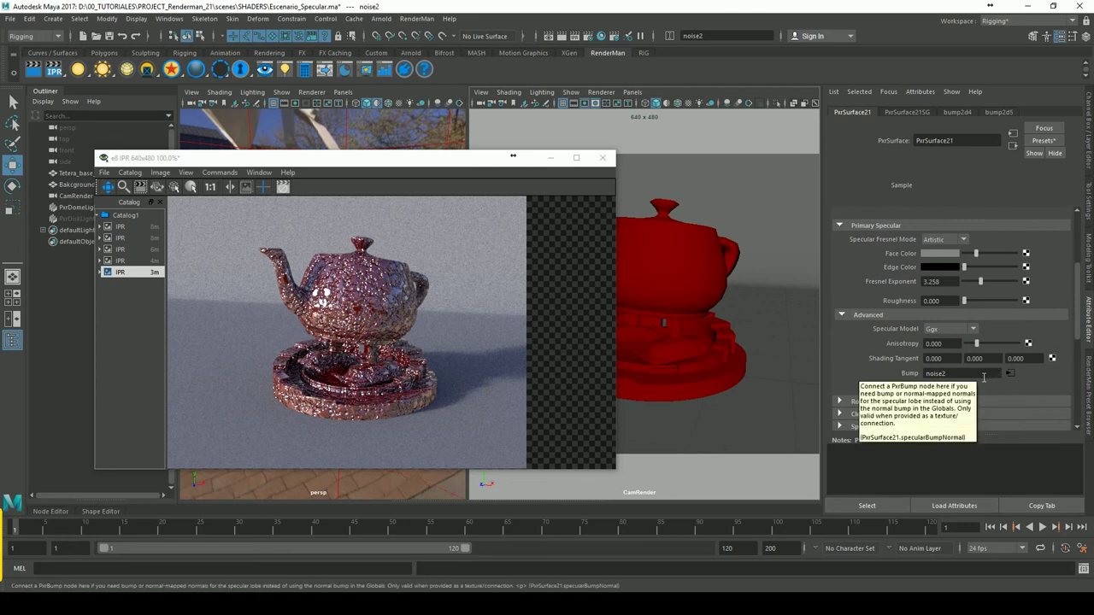
Switch the Rough Specular Fresnel mode to Physical and review its advanced settings
left_click(872, 230)
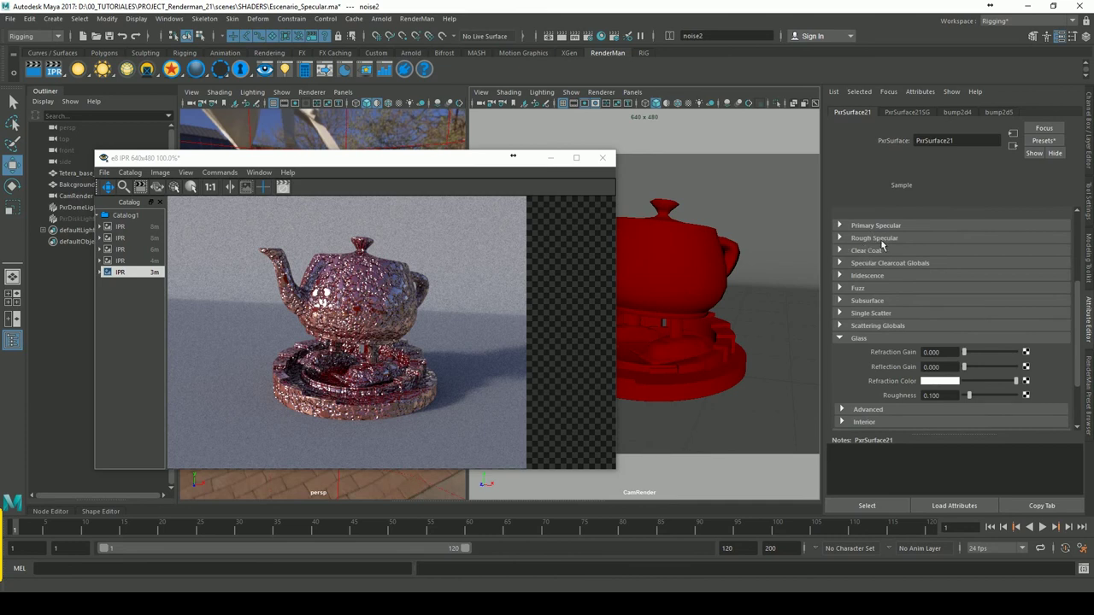
left_click(881, 238)
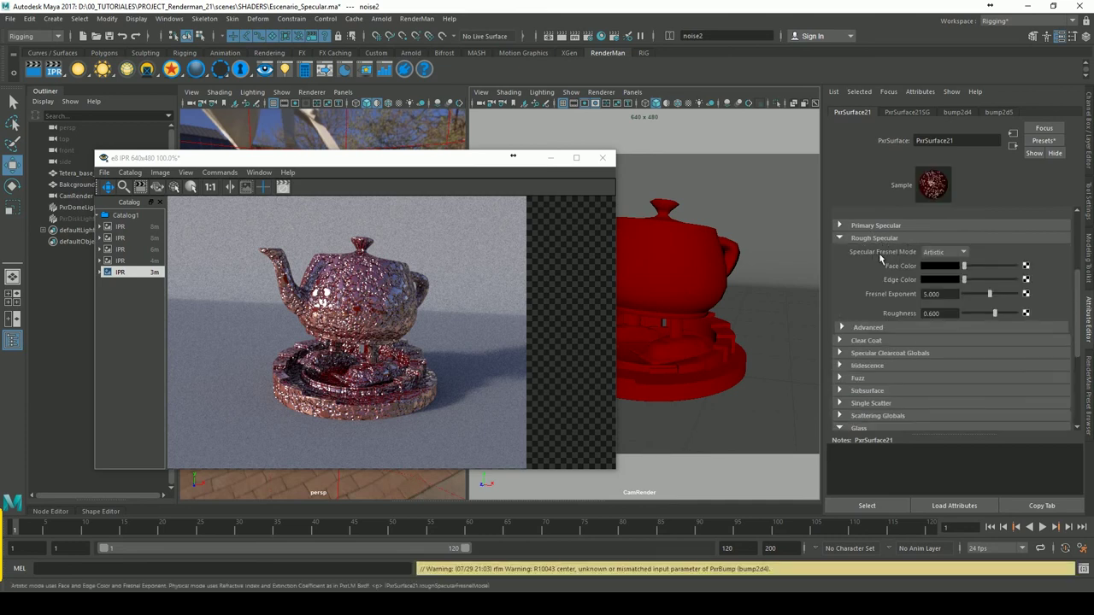
left_click(945, 253)
left_click(937, 274)
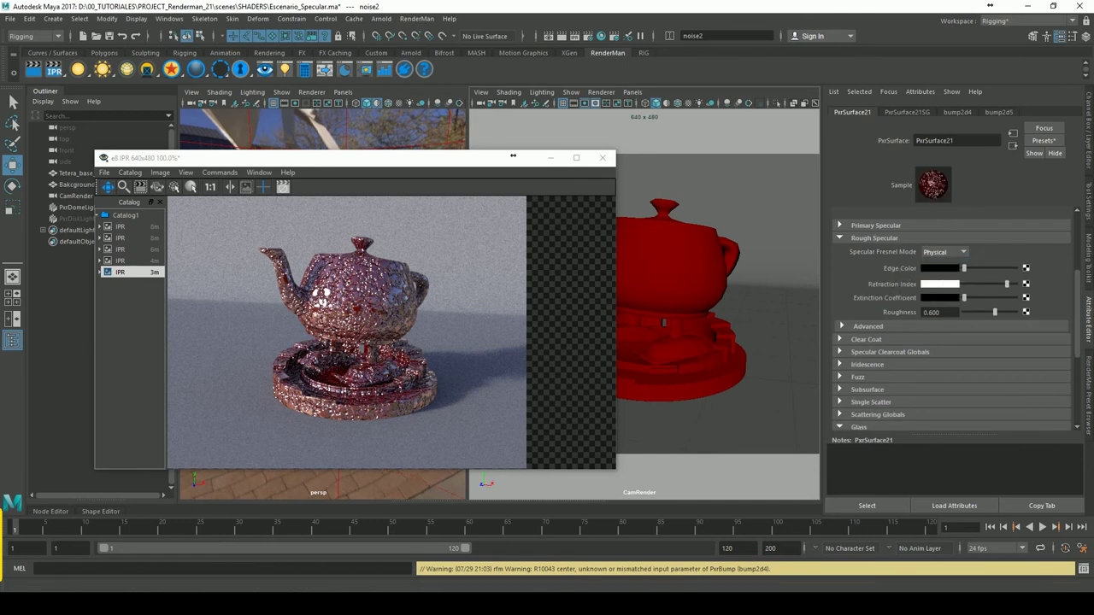
left_click(868, 326)
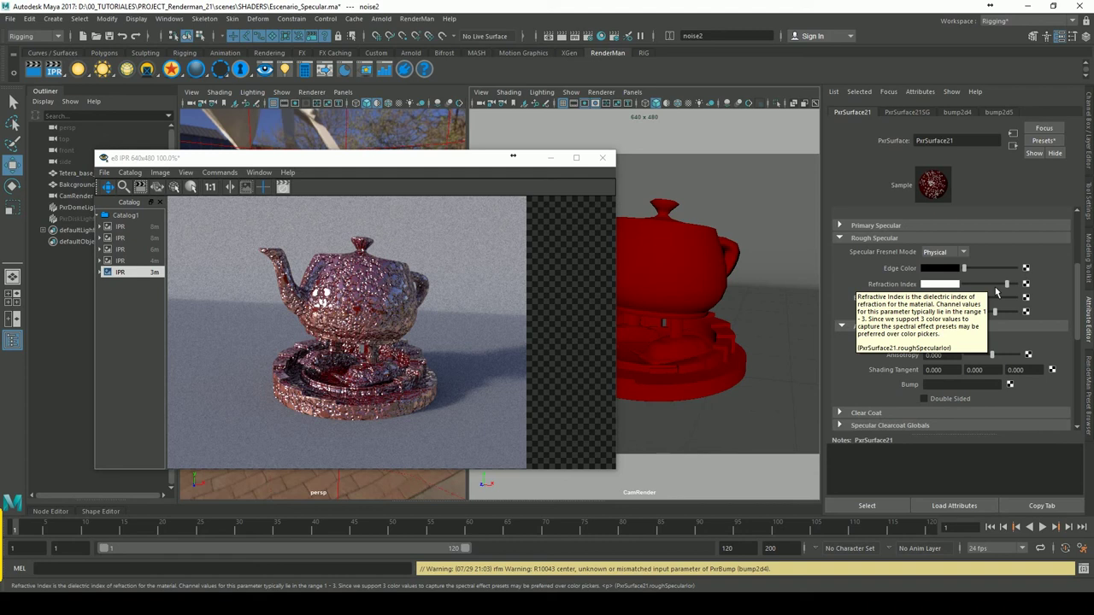
left_click(872, 239)
Inspect the Clear Coat and Iridescence settings, then collapse them
left_click(862, 254)
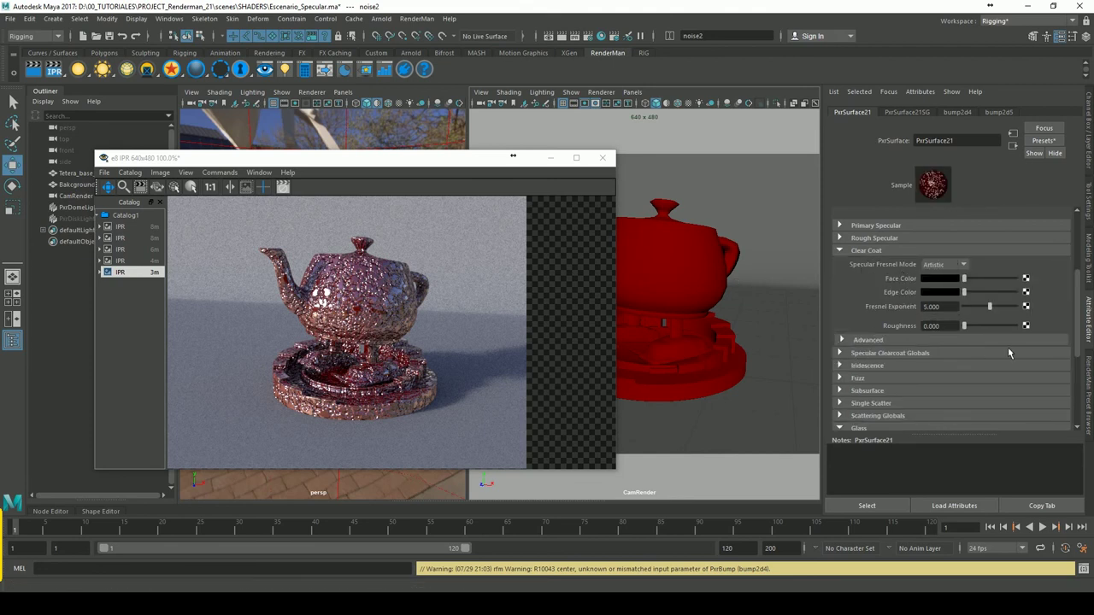
left_click(863, 368)
left_click(862, 368)
left_click(867, 340)
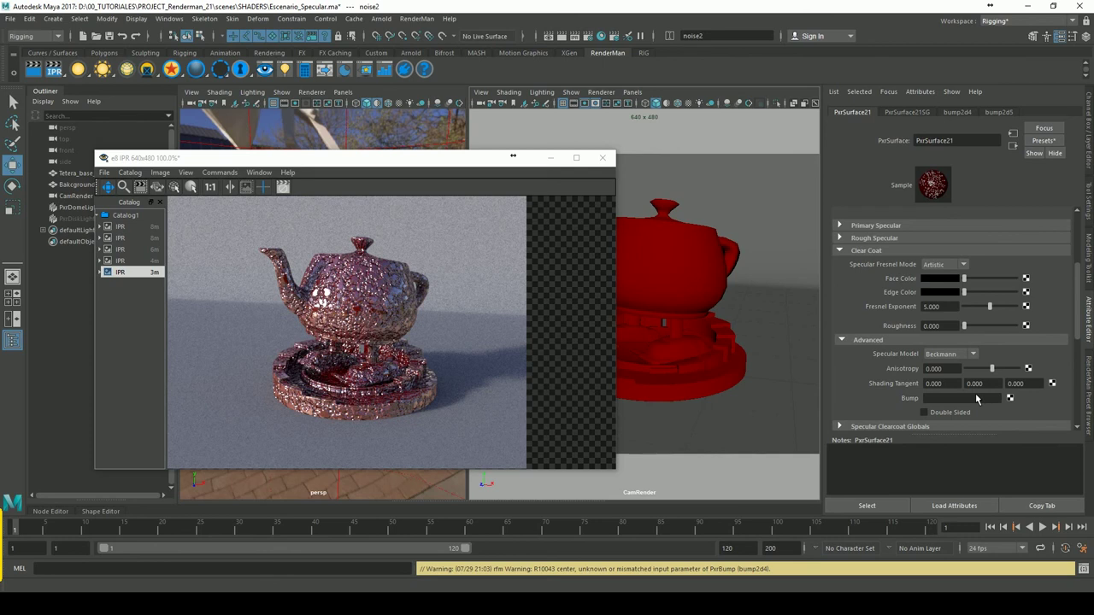
left_click(879, 251)
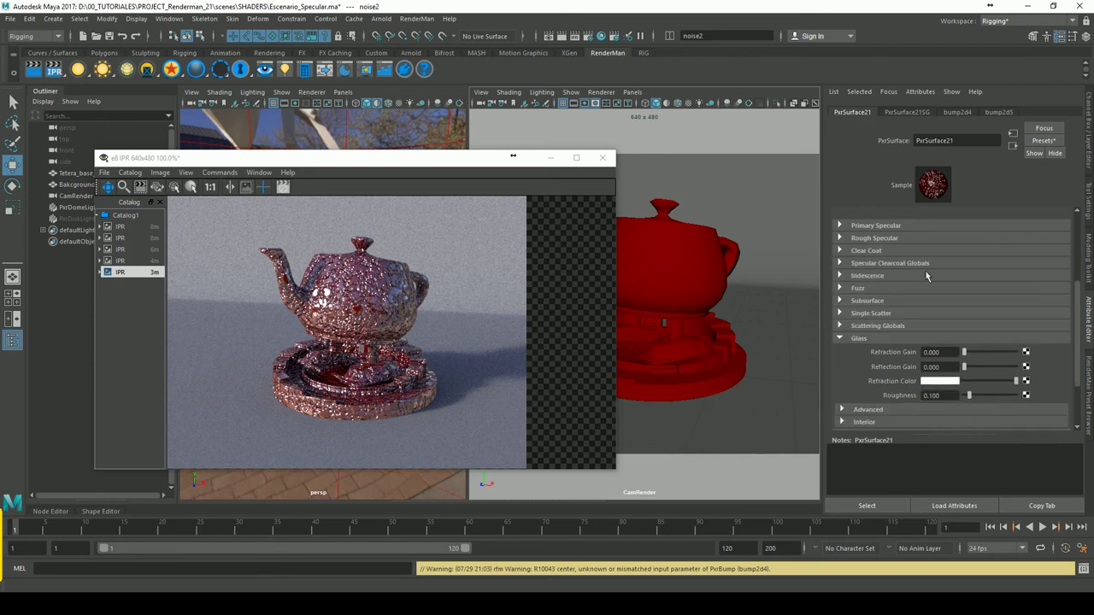
Collapse Diffuse, expand Primary Specular, and nudge the IPR window aside
scroll(940, 299, "up", 3)
scroll(941, 299, "up", 2)
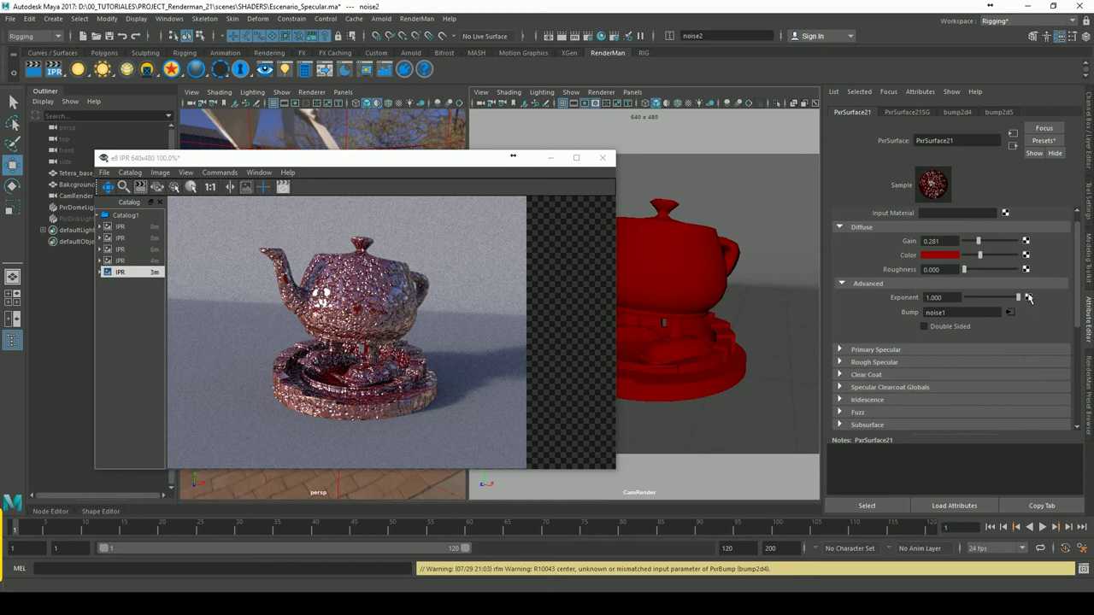
scroll(1026, 239, "up", 1)
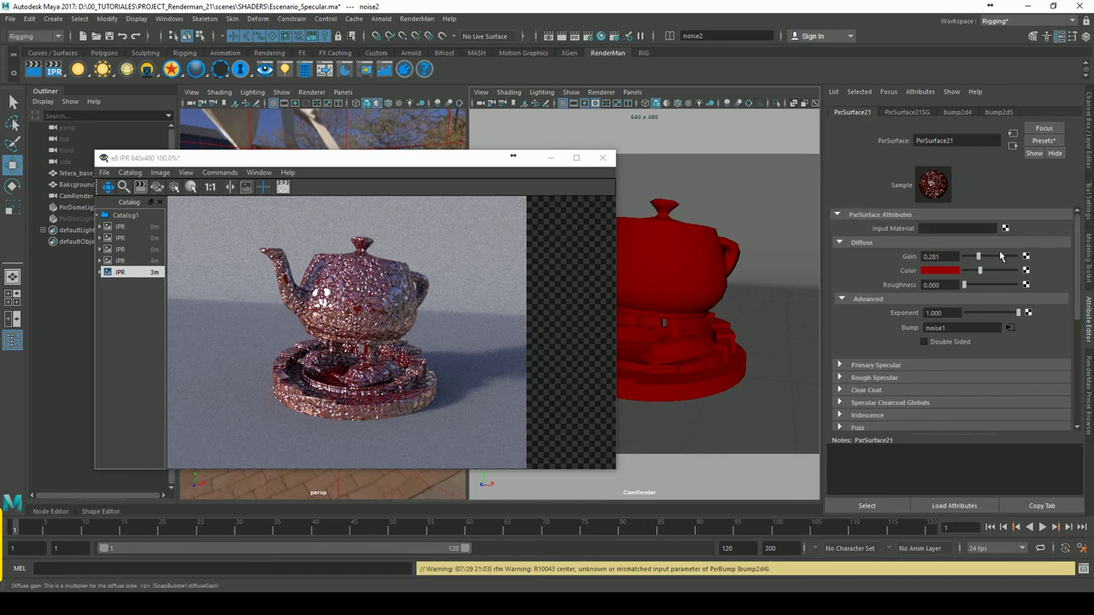
left_click(859, 243)
left_click(870, 255)
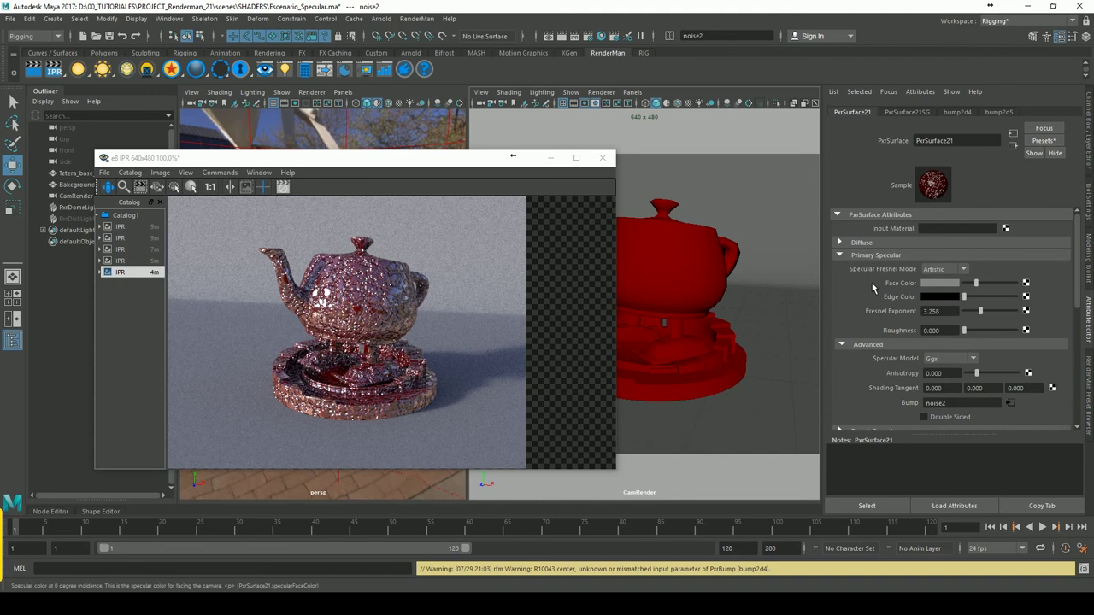
left_click_drag(281, 166, 271, 168)
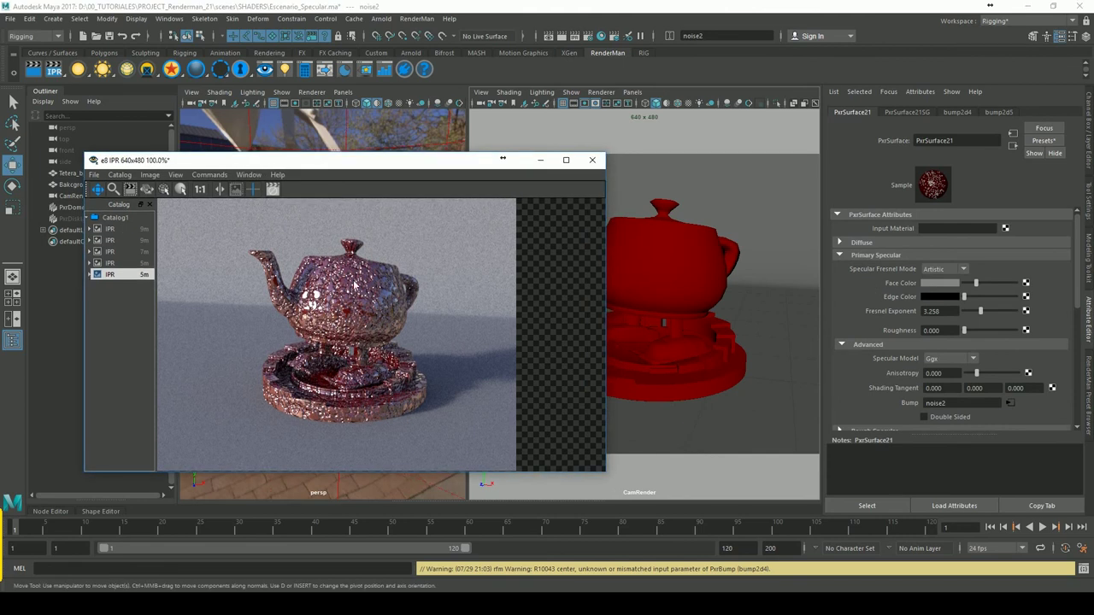
Open the RenderMan Preset Browser filtered to Metal material presets
left_click(349, 73)
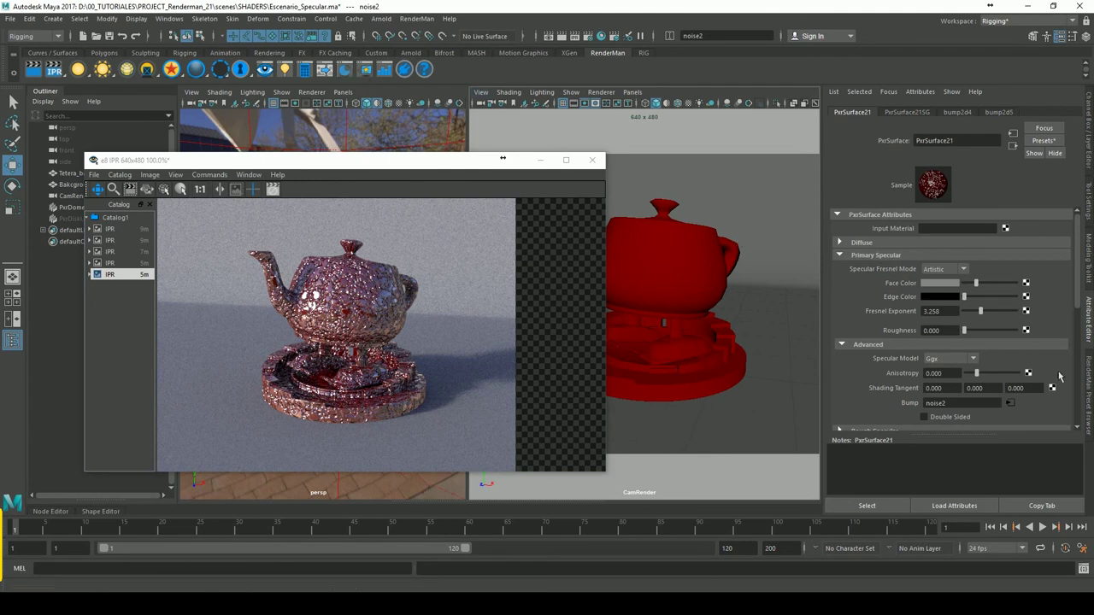
left_click(1091, 382)
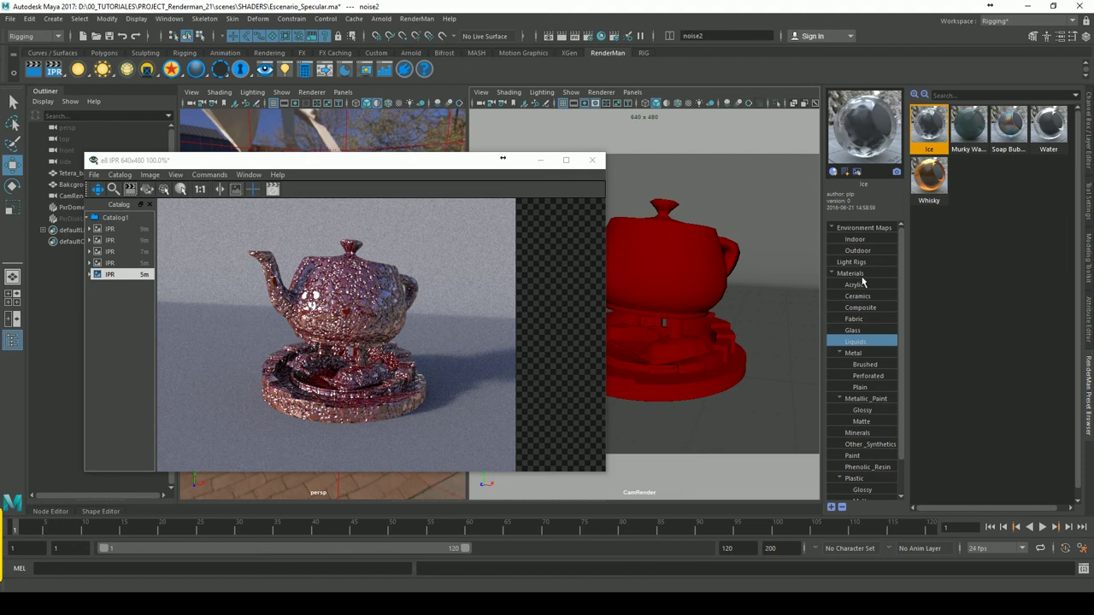
key("Left")
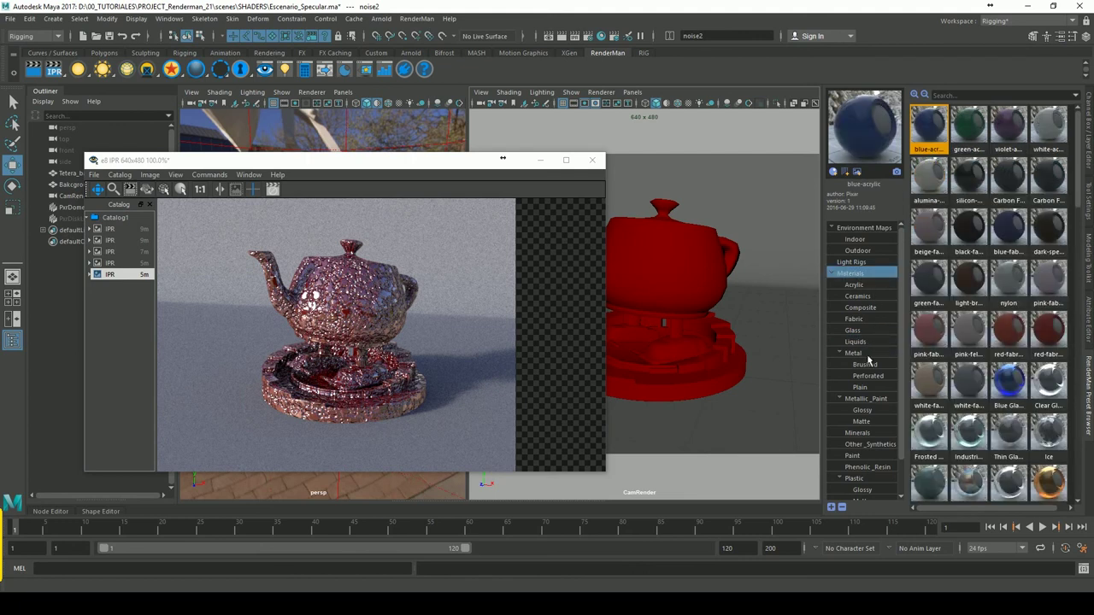
left_click(855, 354)
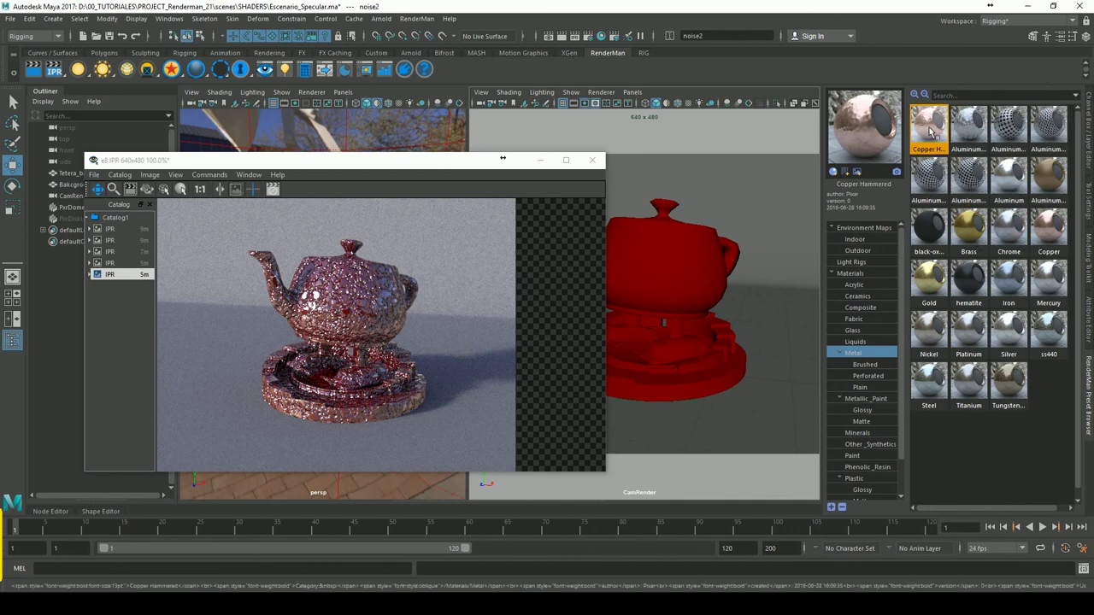
Import and assign the brushed Aluminum preset to the selected teapot
left_click(967, 137)
right_click(967, 136)
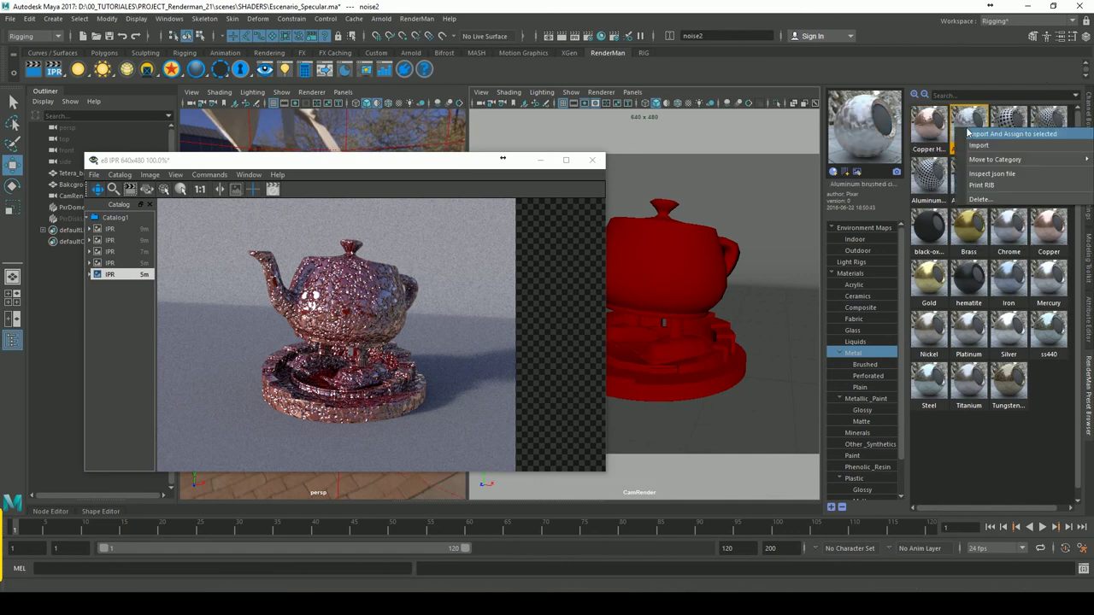
left_click(992, 141)
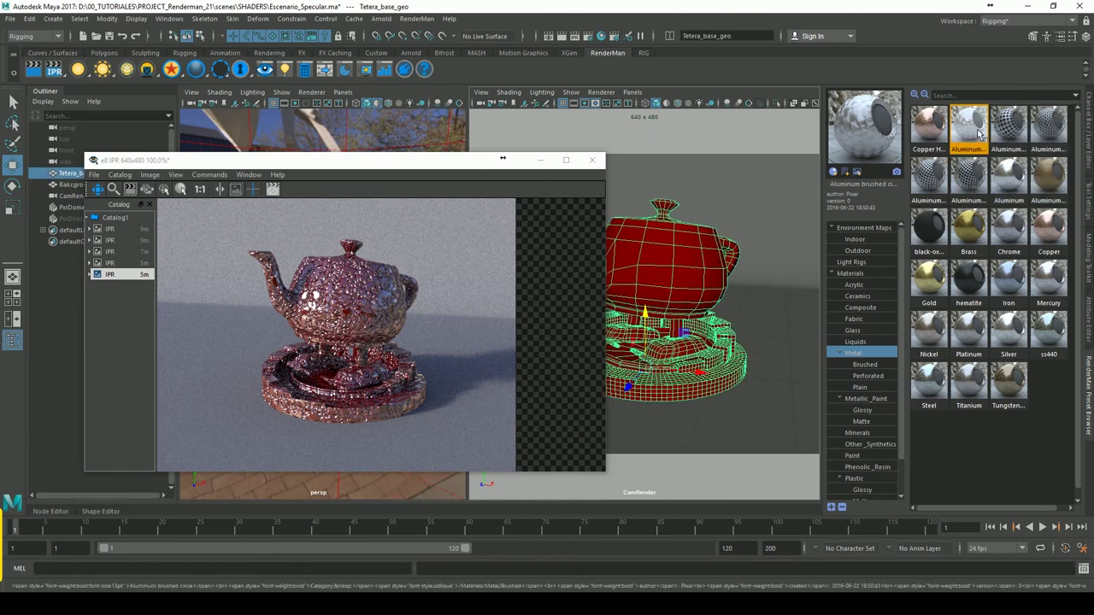
right_click(970, 130)
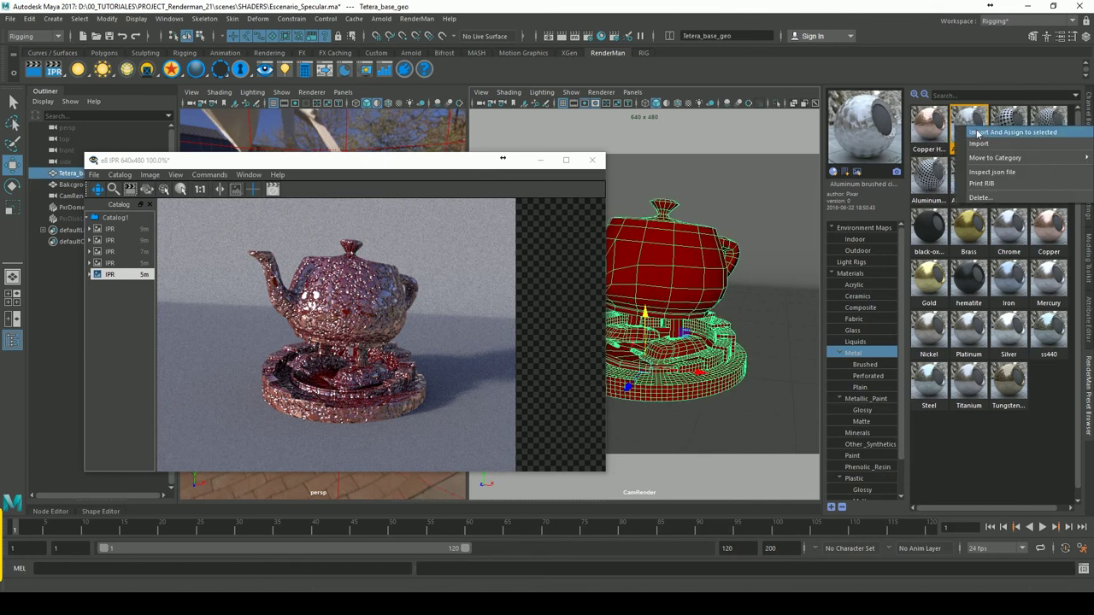
left_click(993, 134)
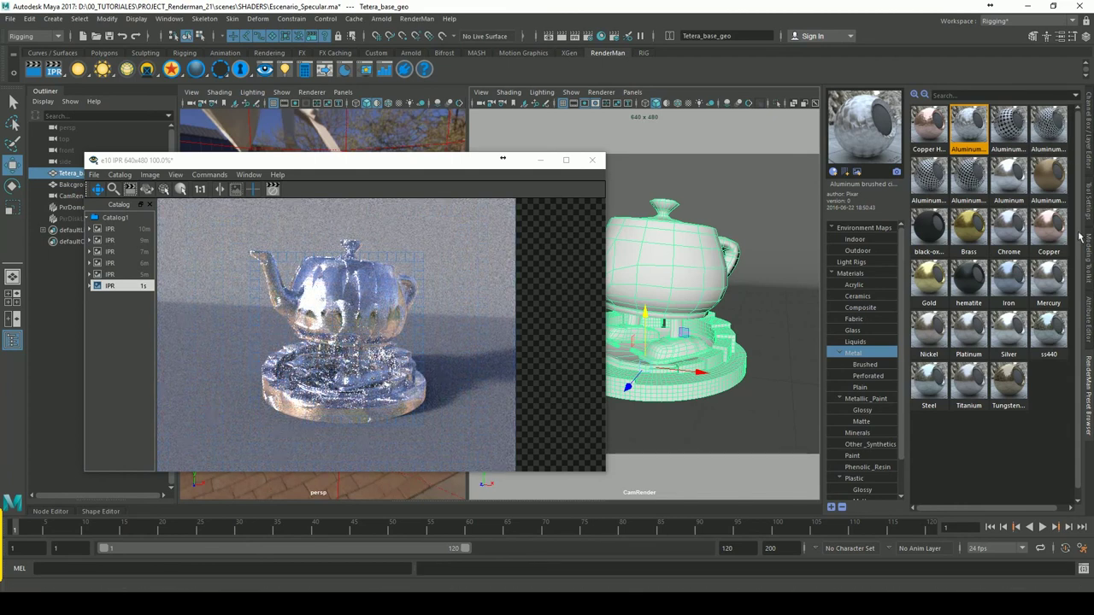
left_click(1084, 306)
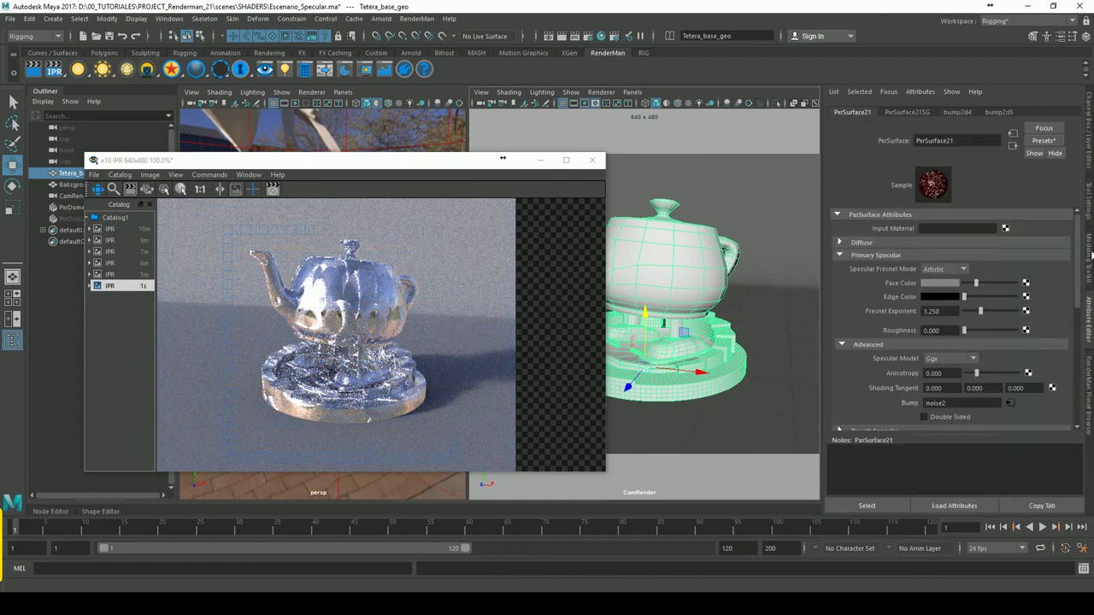
scroll(1002, 263, "up", 3)
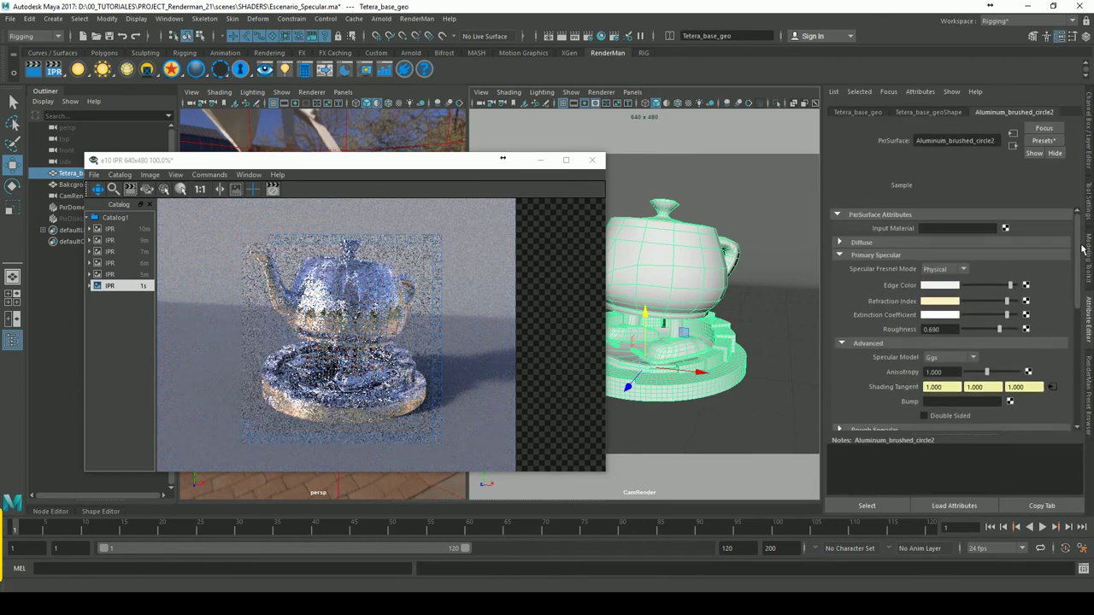
scroll(1002, 264, "up", 2)
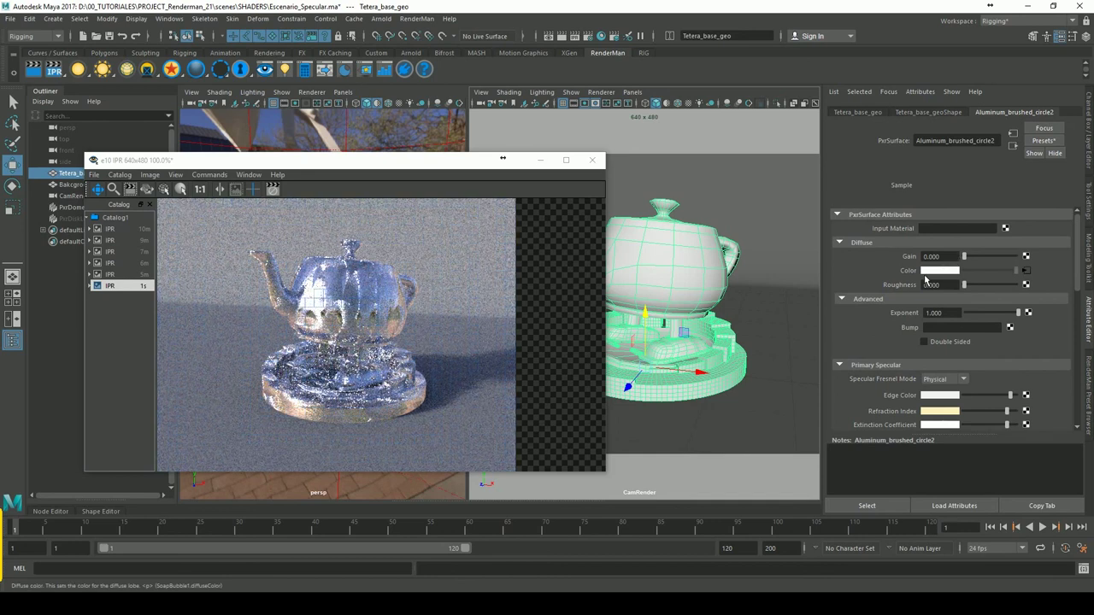
left_click(1028, 272)
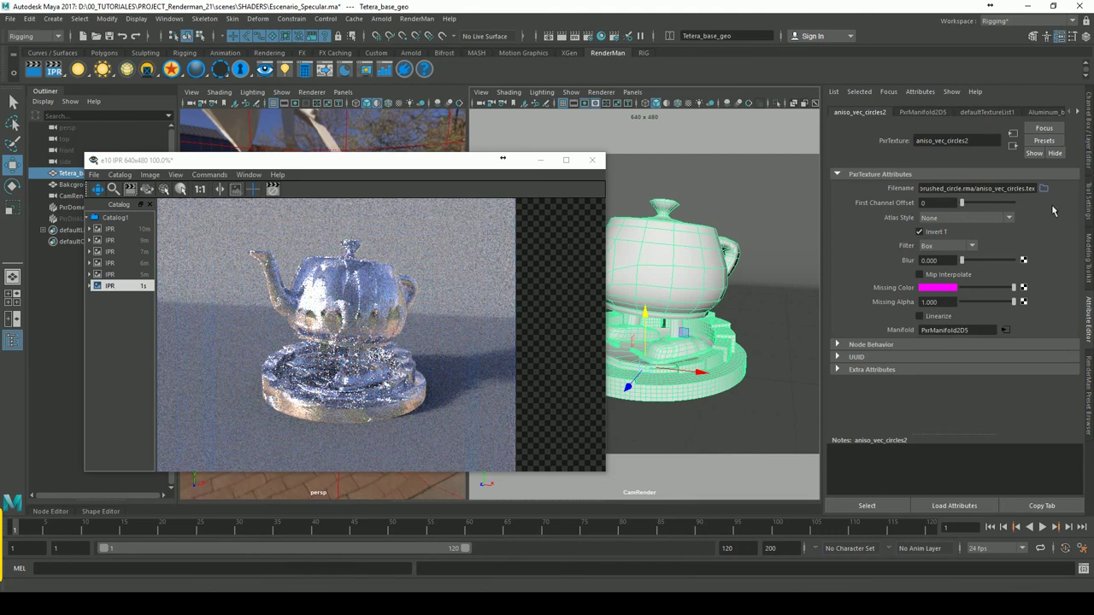
left_click(1013, 145)
mouse_move(977, 263)
left_mouse_down()
mouse_move(991, 264)
mouse_move(961, 263)
left_mouse_up()
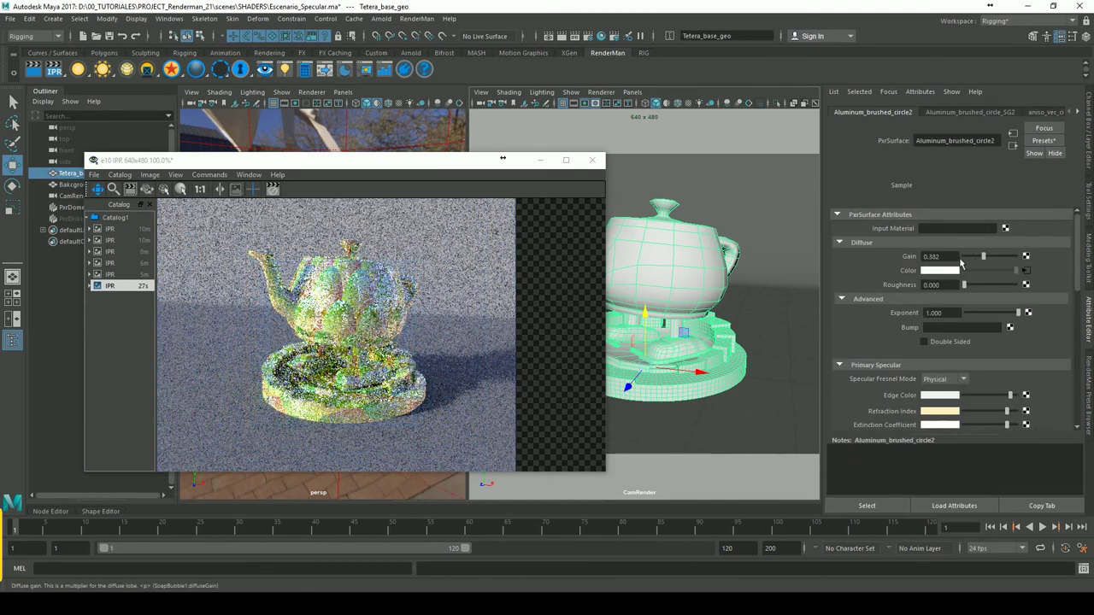
left_click(842, 244)
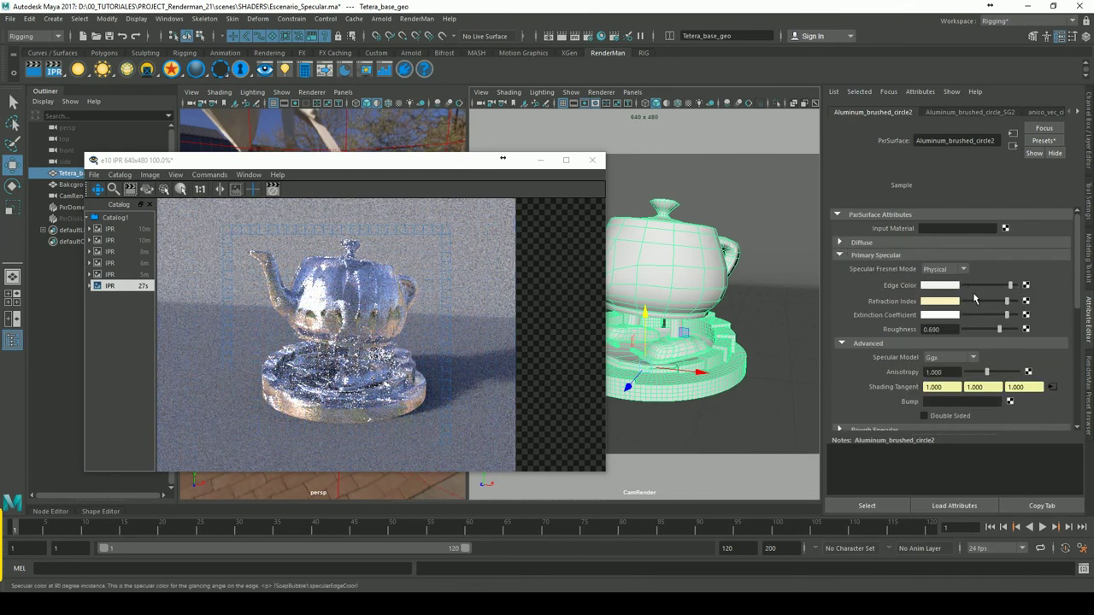
left_click(945, 289)
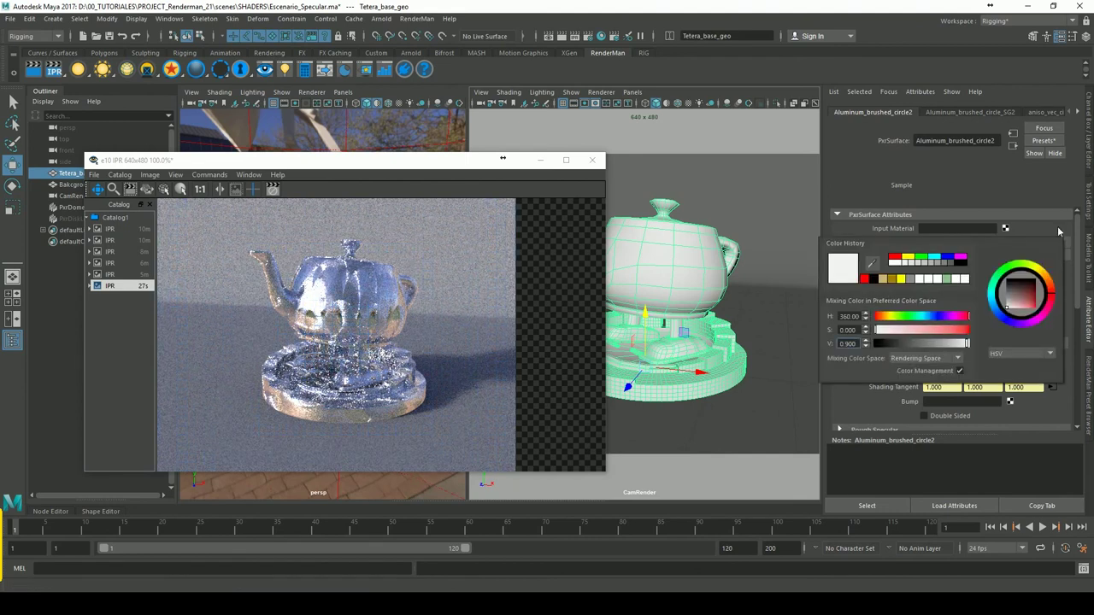
left_click(937, 313)
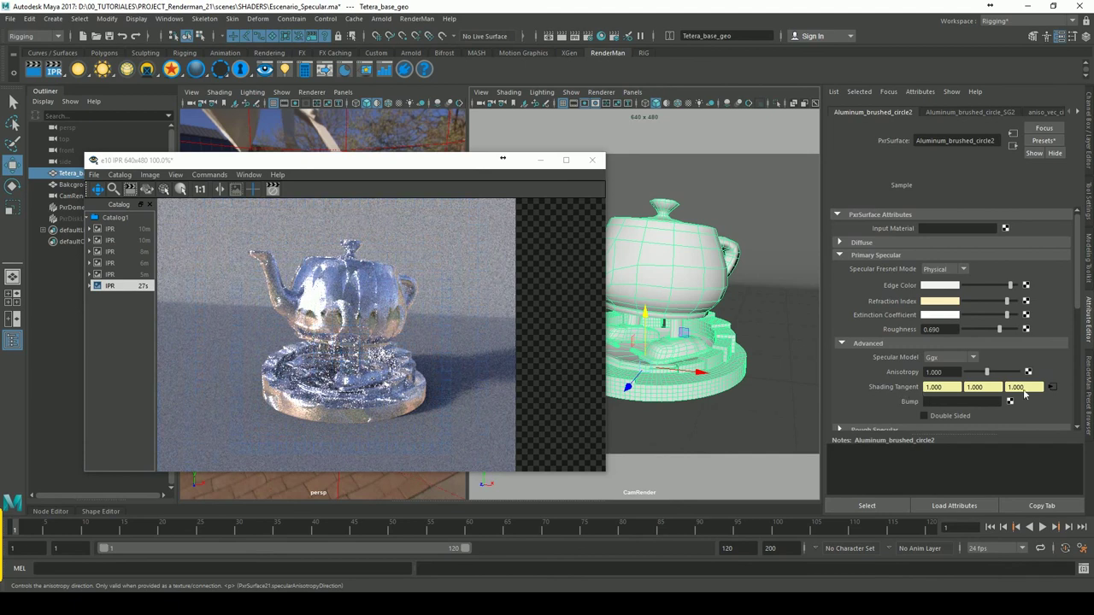
left_click(1053, 388)
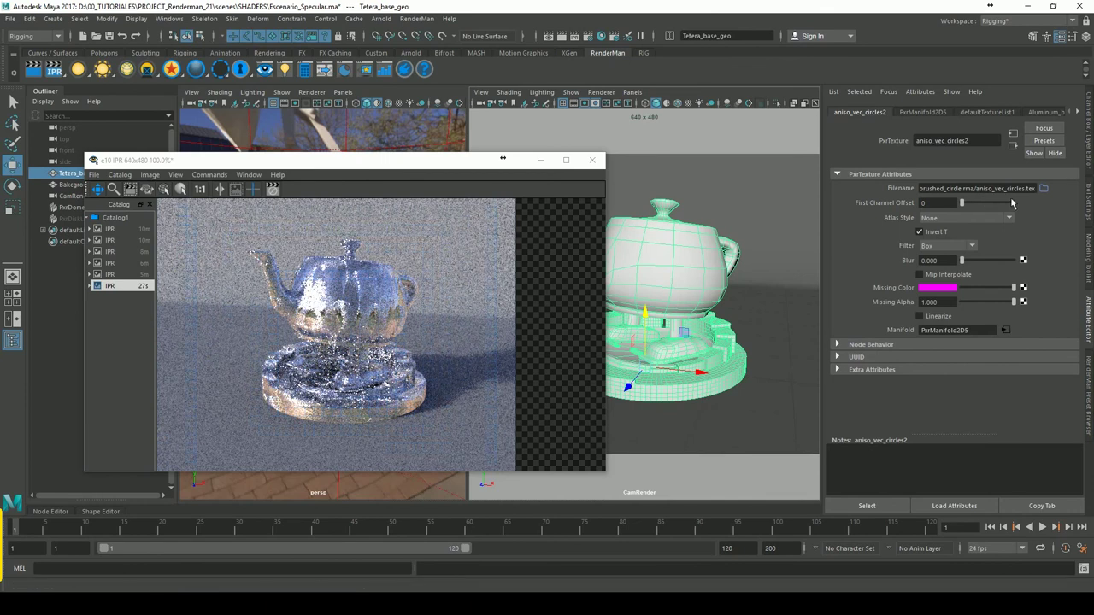
left_click(1015, 153)
left_click(951, 373)
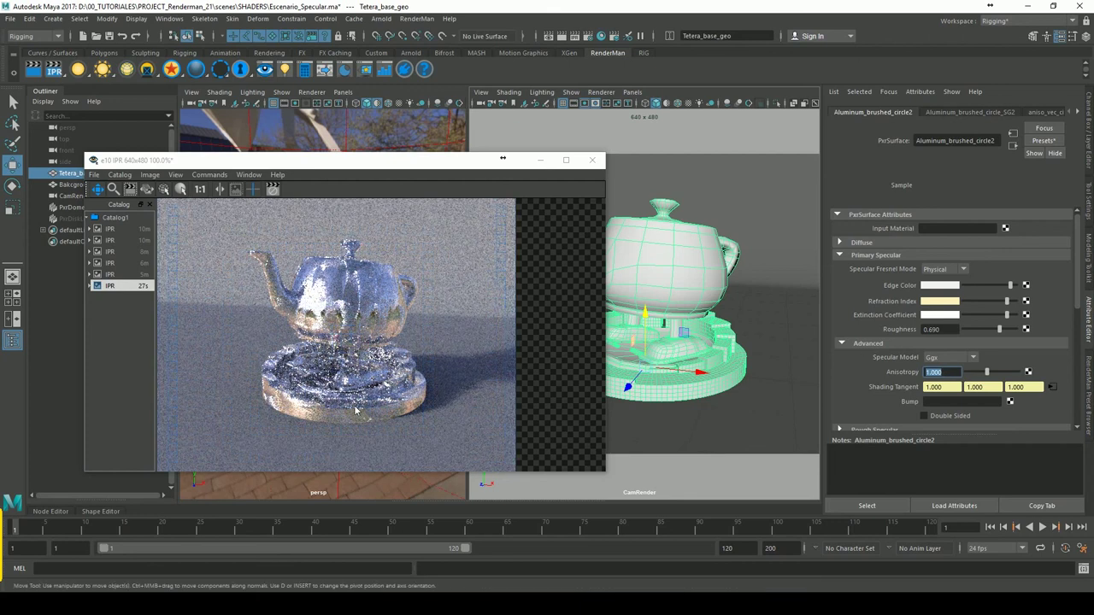
left_click(935, 330)
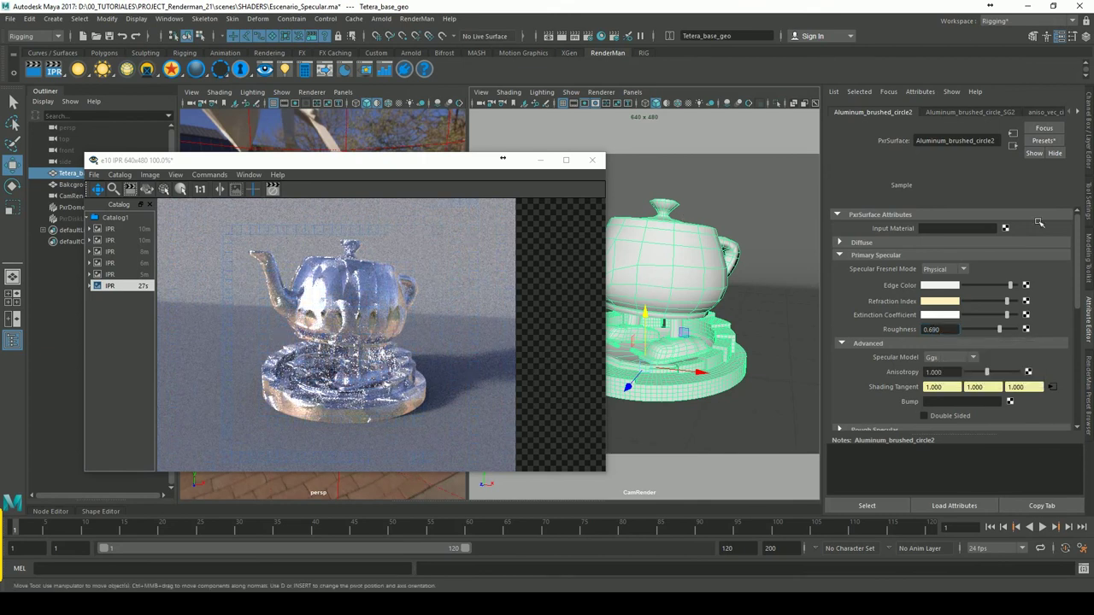
left_click(1088, 384)
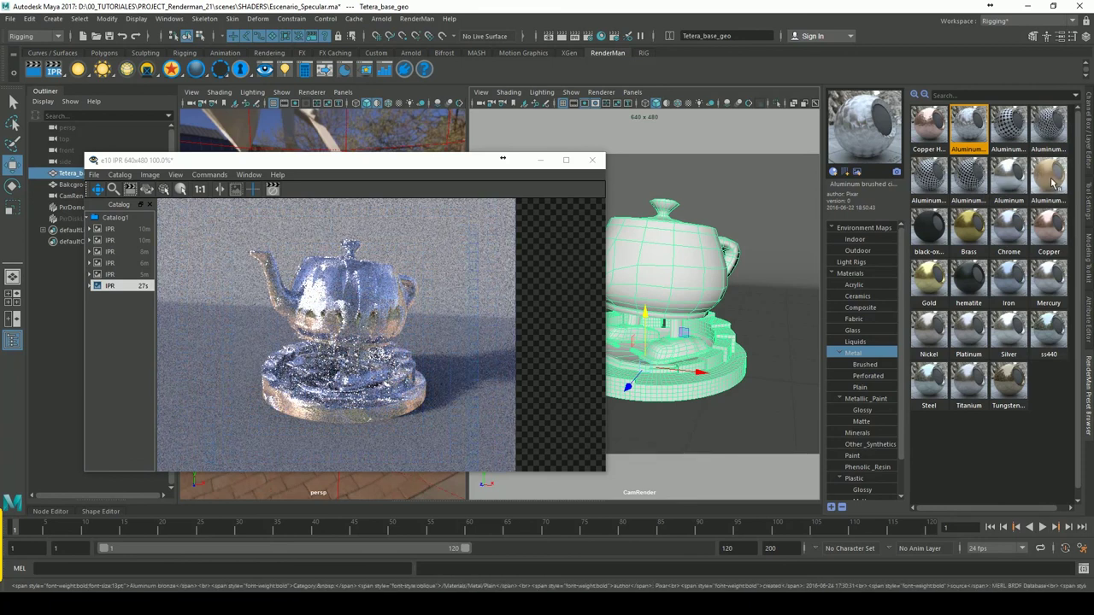
Import the hematite preset from the Preset Browser and assign it to the teapot
left_click(975, 282)
right_click(979, 286)
left_click(990, 292)
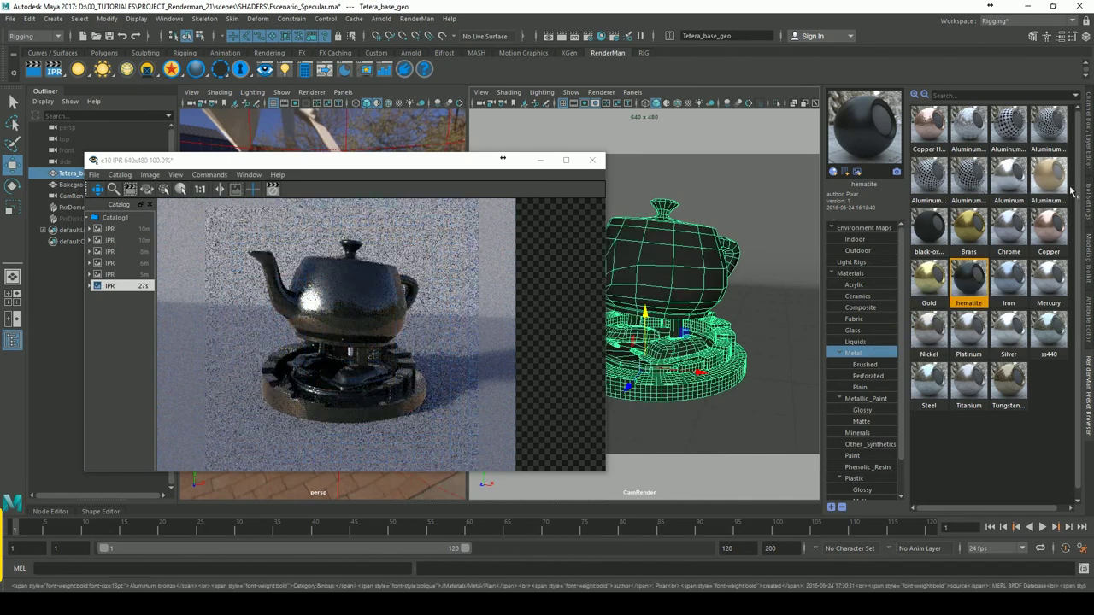
Review the hematite material's attributes (Fresnel Exponent 5.000, Roughness 0.256) and check the IPR render
left_click(1088, 320)
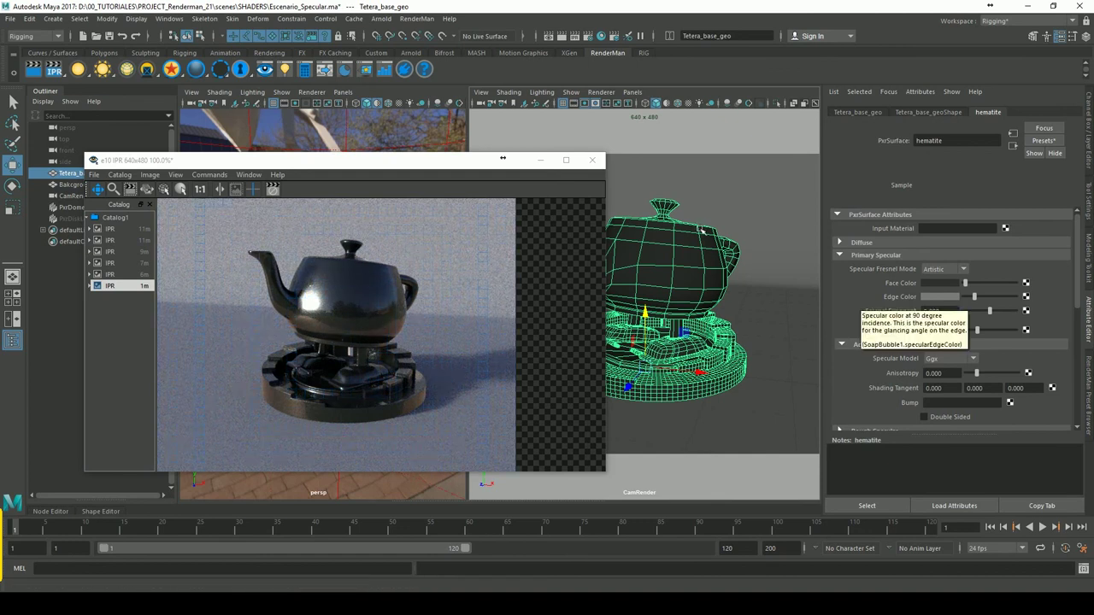
left_click(861, 257)
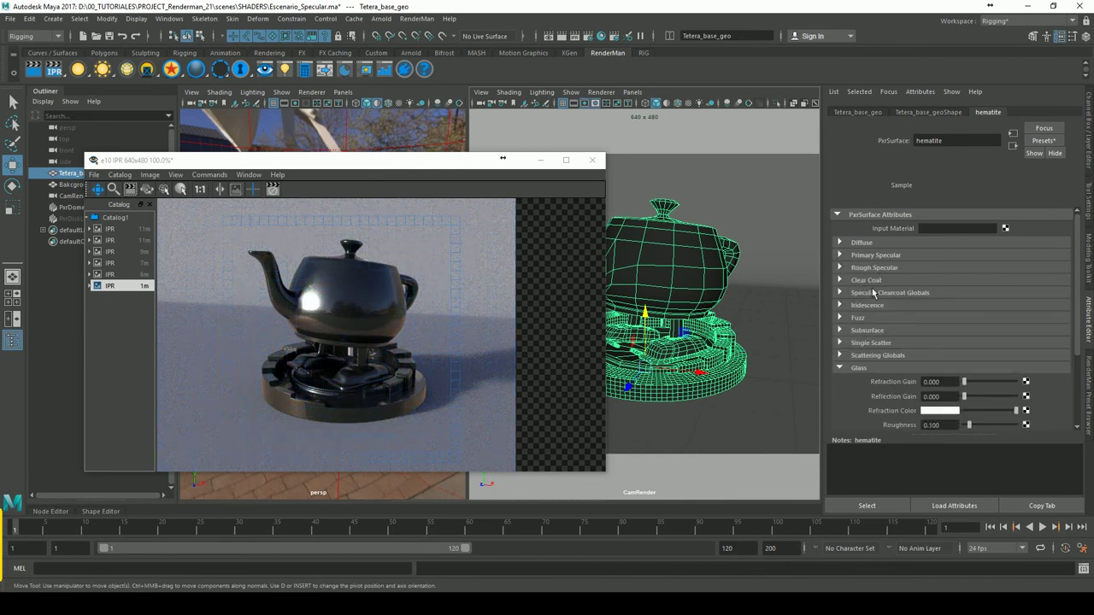
left_click(397, 284)
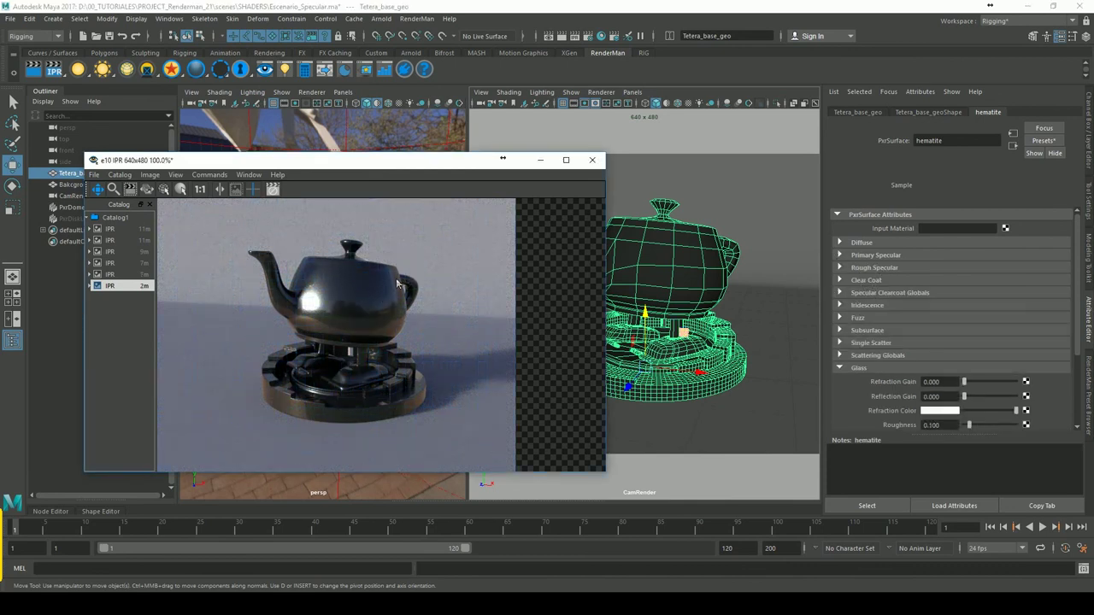